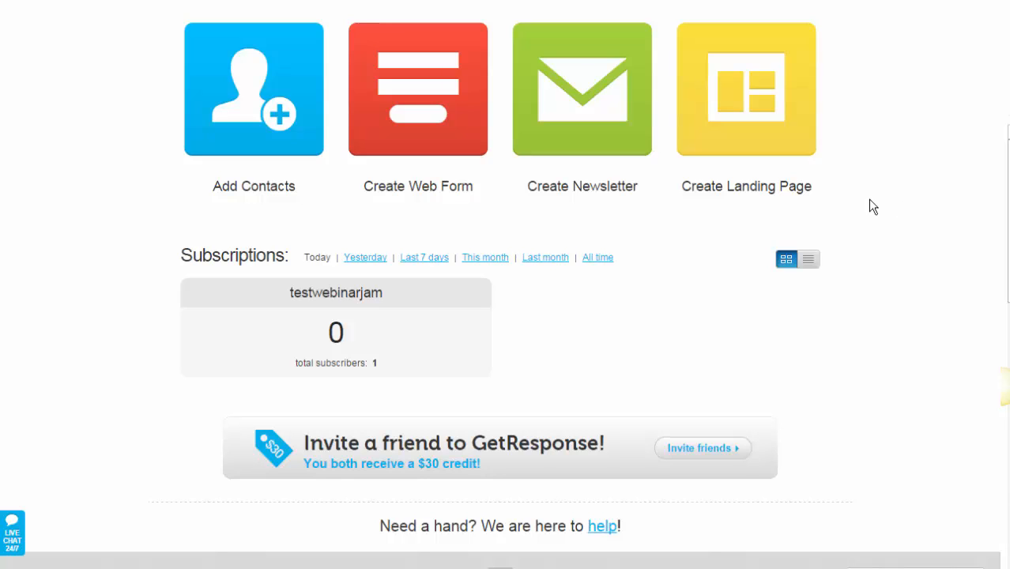
Step: On the Custom Fields page, add a new field named email1 with type text
mouse_move(359, 0)
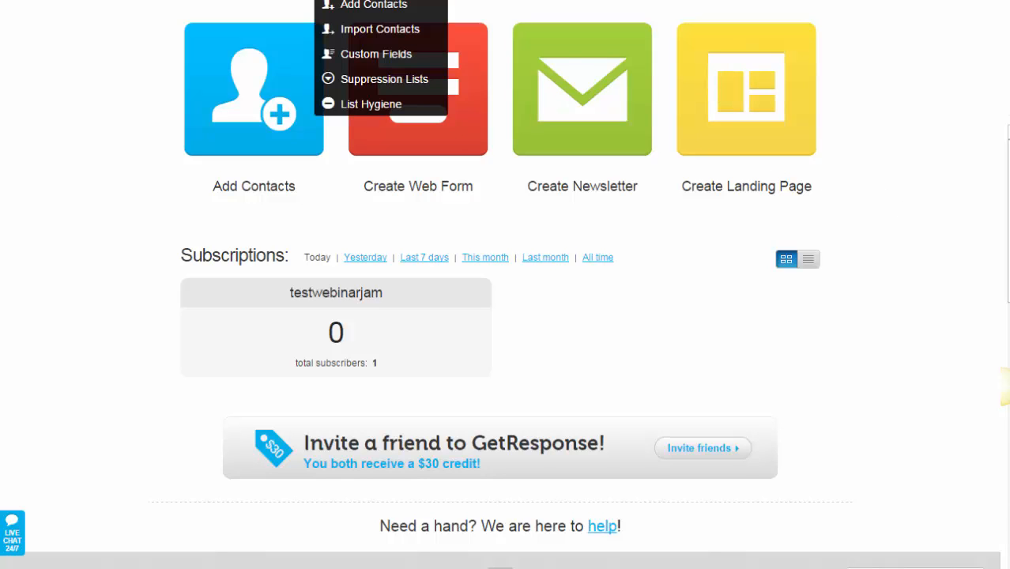
click(367, 52)
click(412, 292)
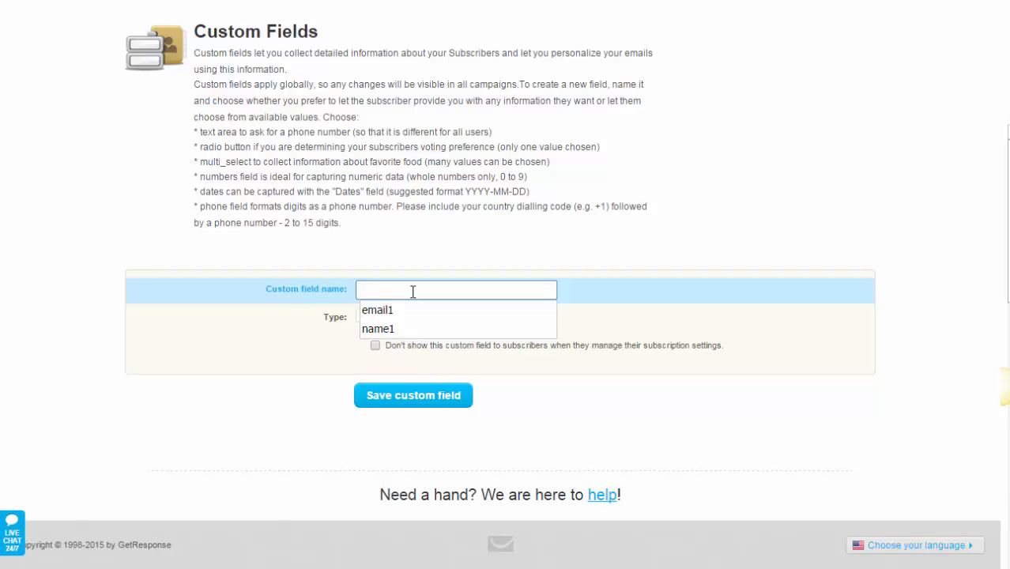
text(email1)
key(Tab)
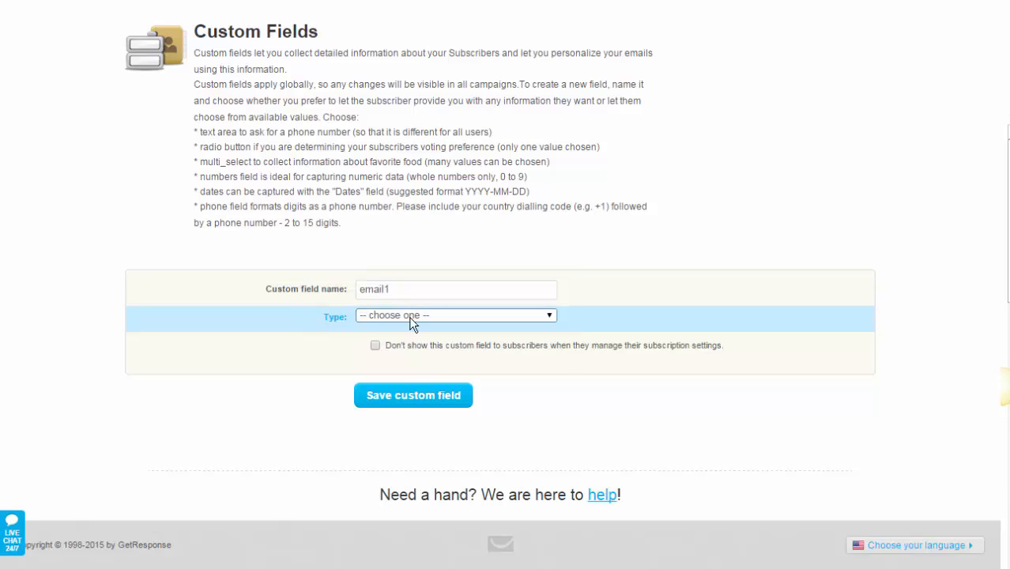
click(409, 317)
click(372, 339)
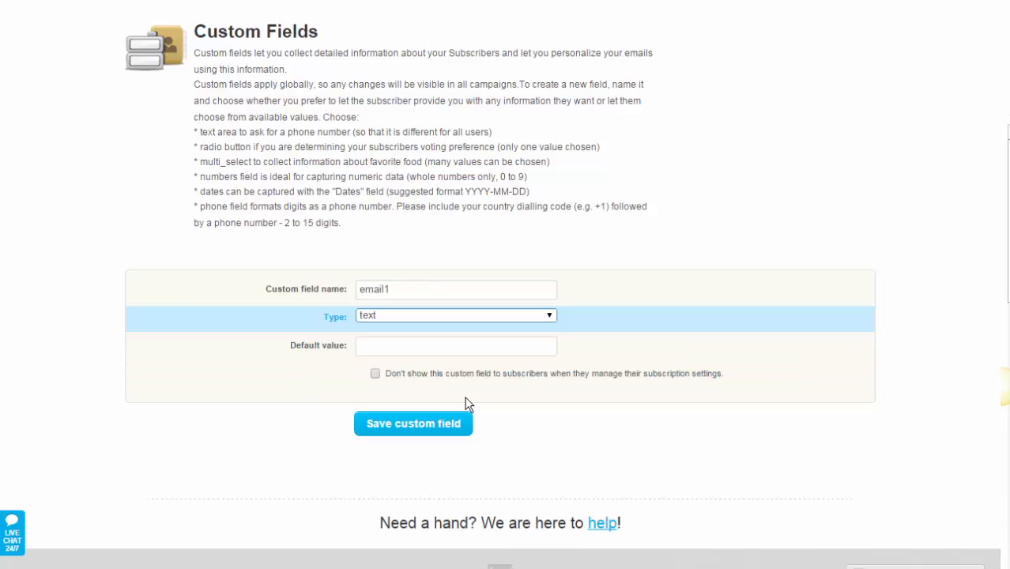
Step: Save the email1 field, then add and save a second text field named name1
click(415, 427)
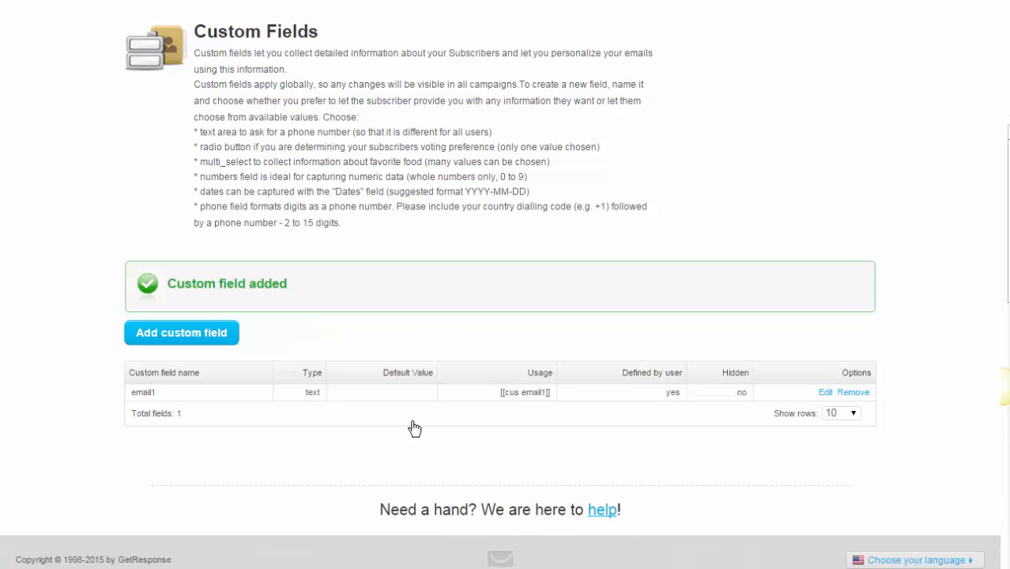
click(194, 336)
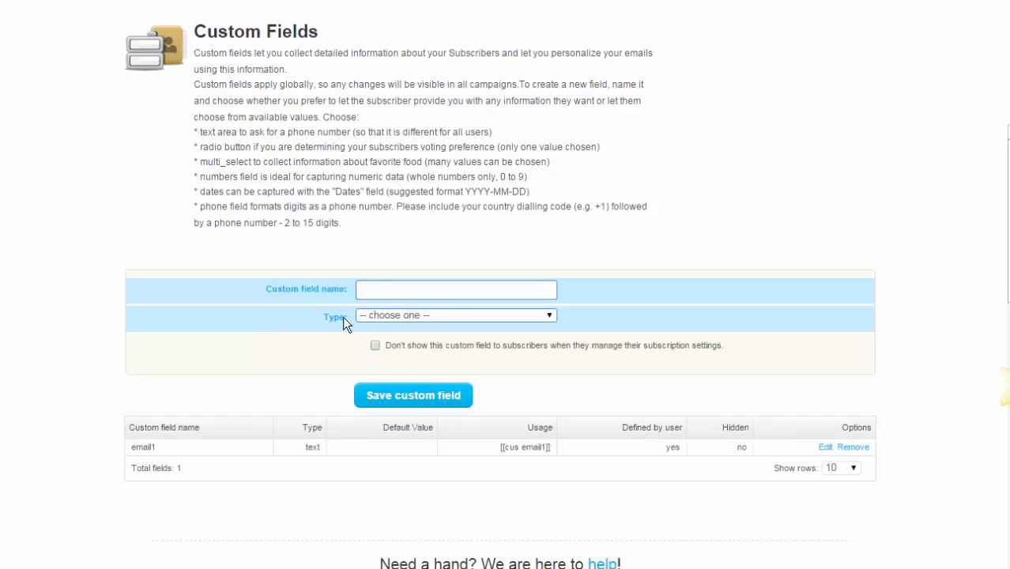
text(name1)
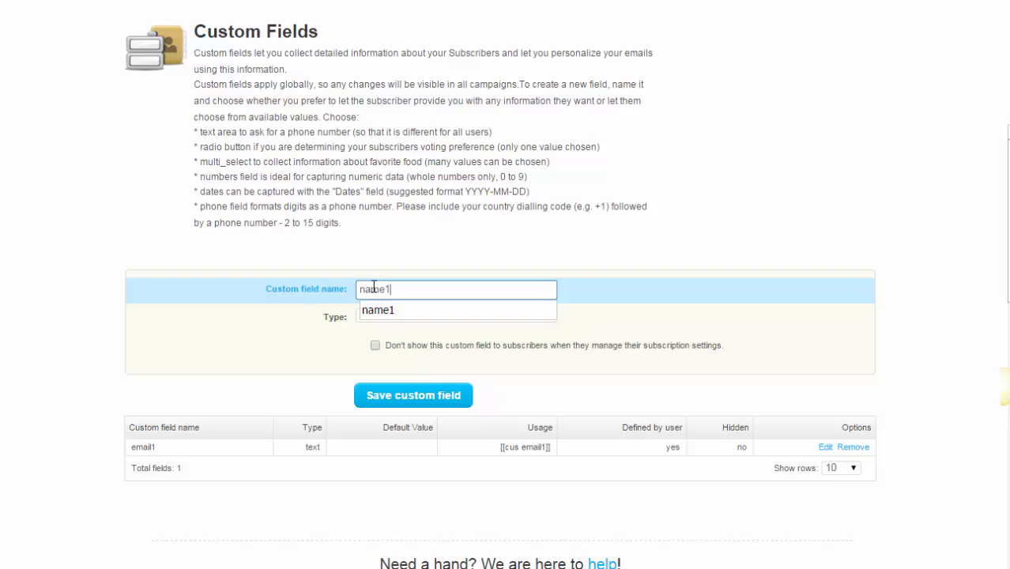
key(Tab)
click(401, 315)
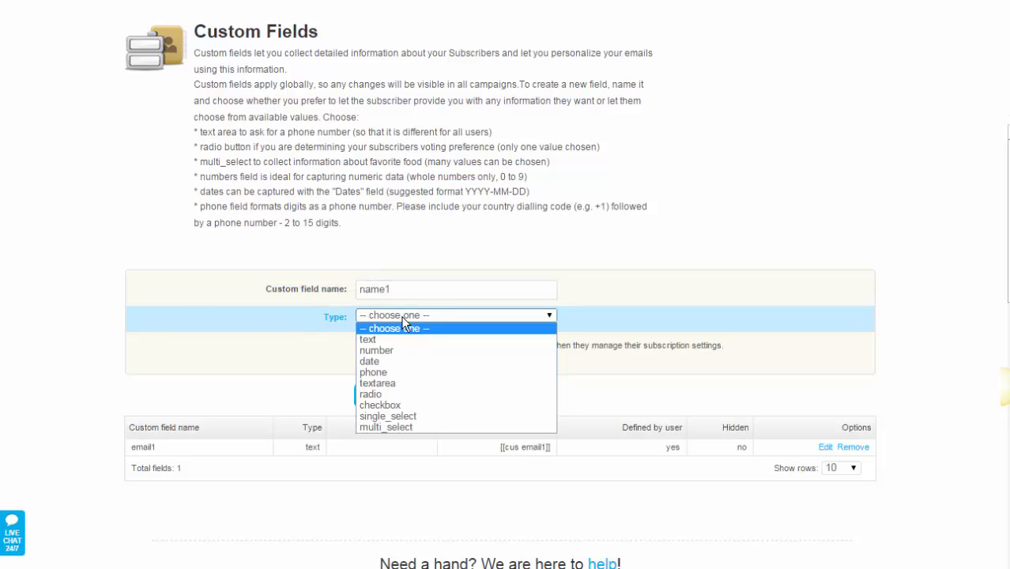
click(369, 342)
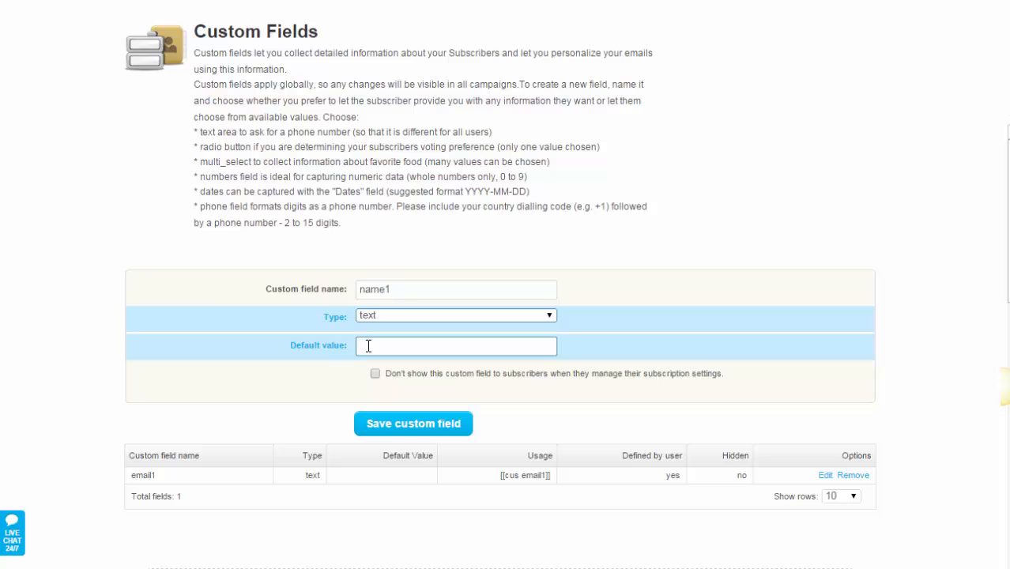
click(433, 429)
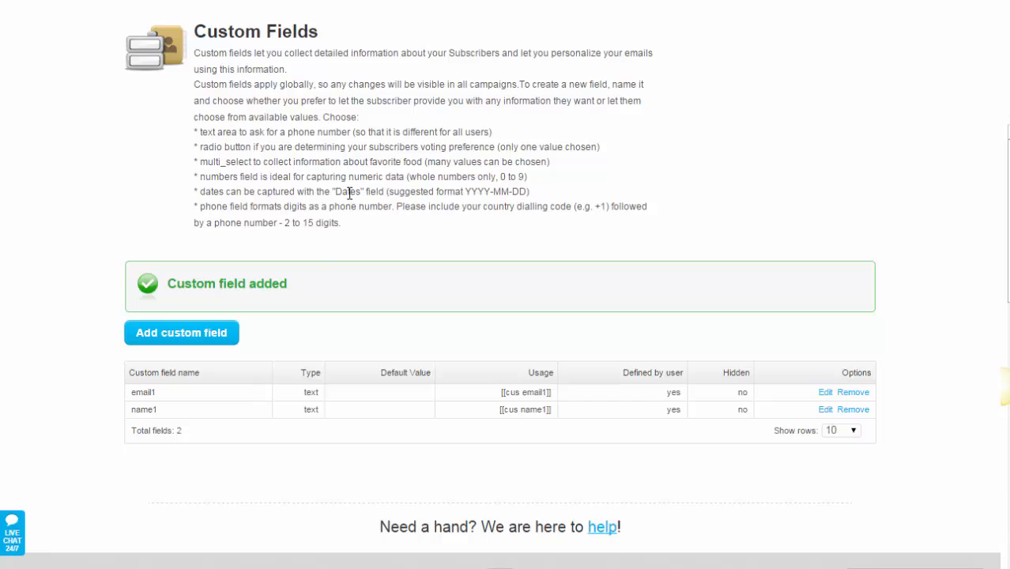
Step: Start a new web form from the blue arrow template with its black and pink colour scheme
mouse_move(563, 1)
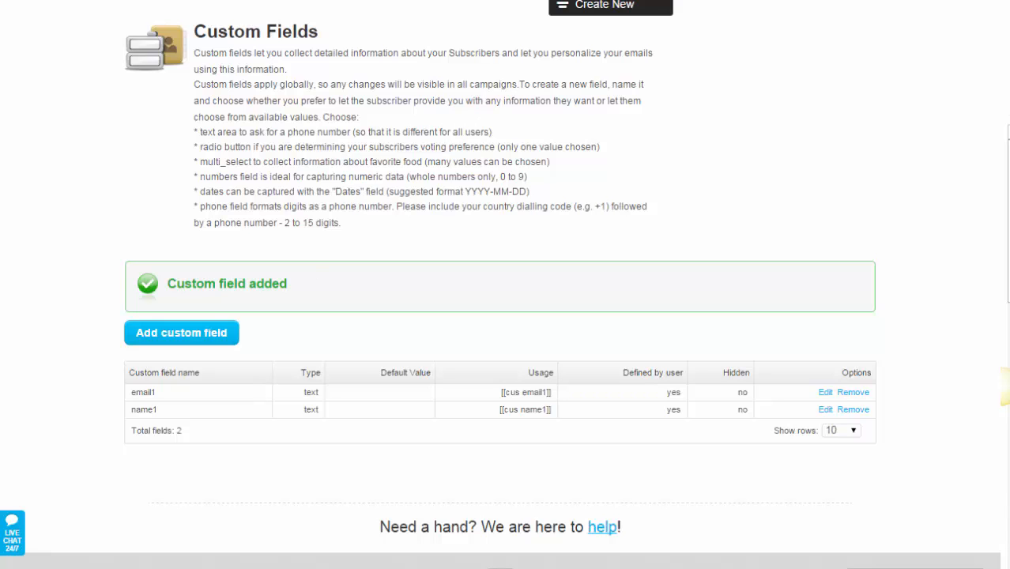
click(600, 10)
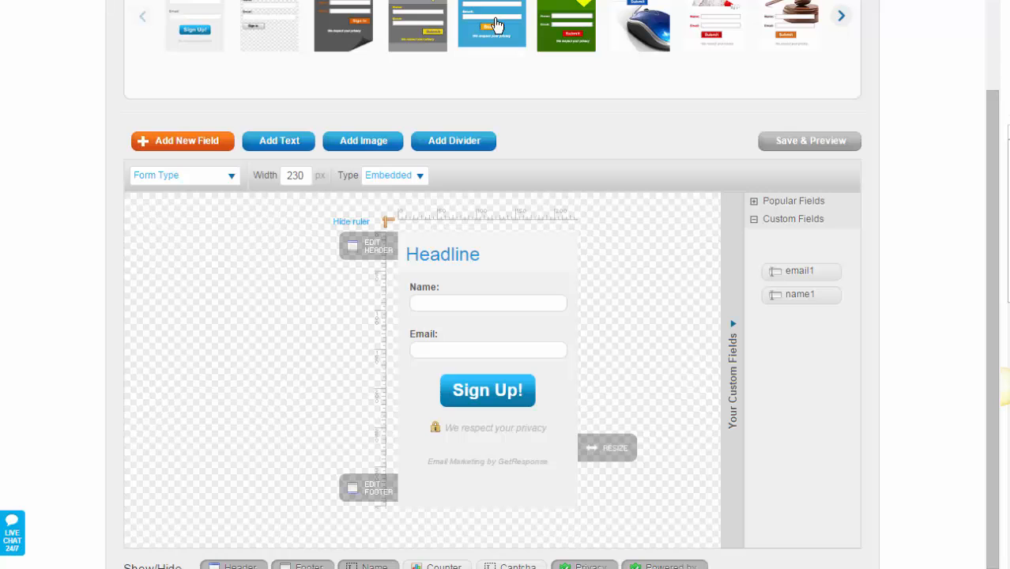
click(497, 26)
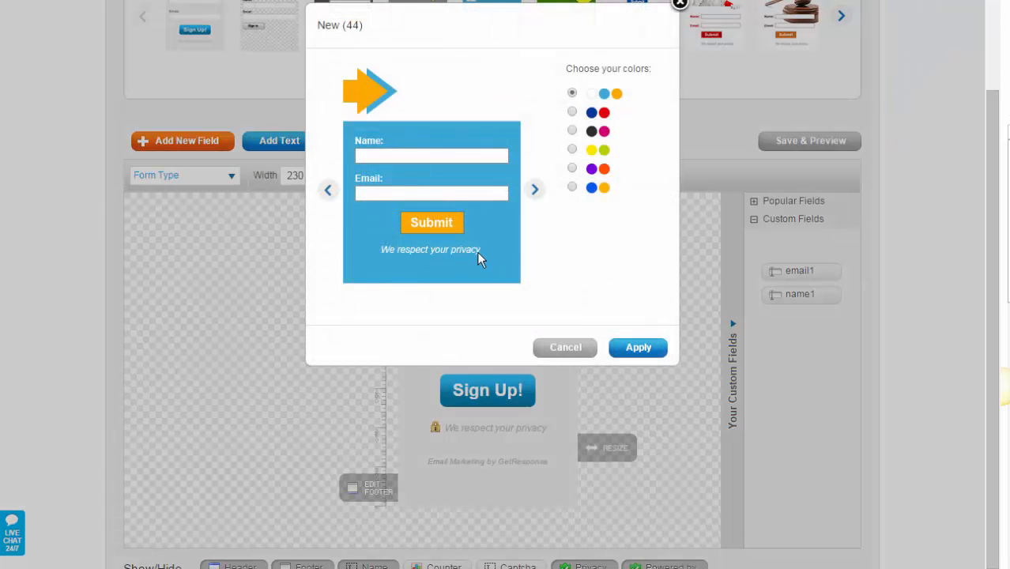
click(572, 111)
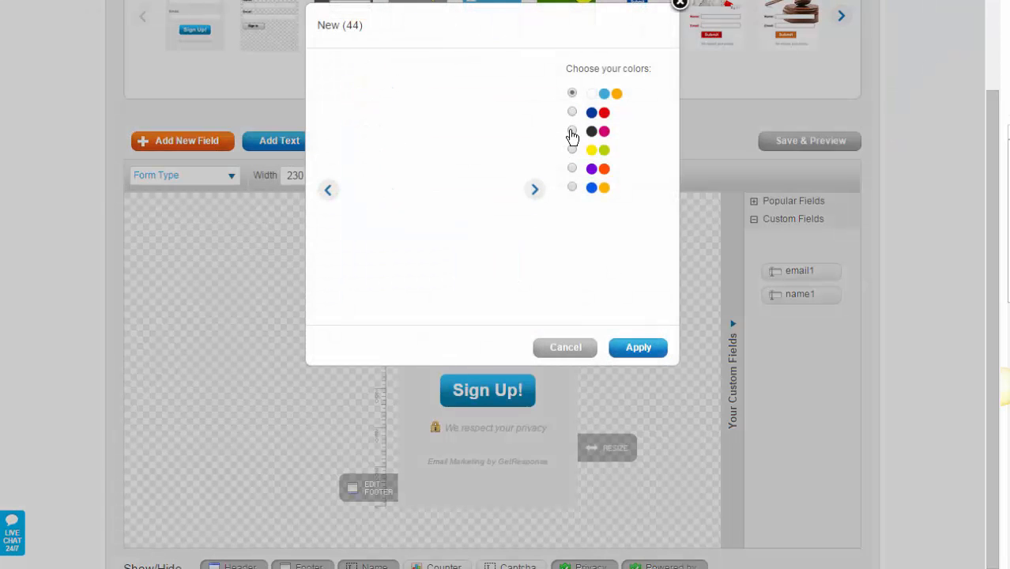
click(571, 132)
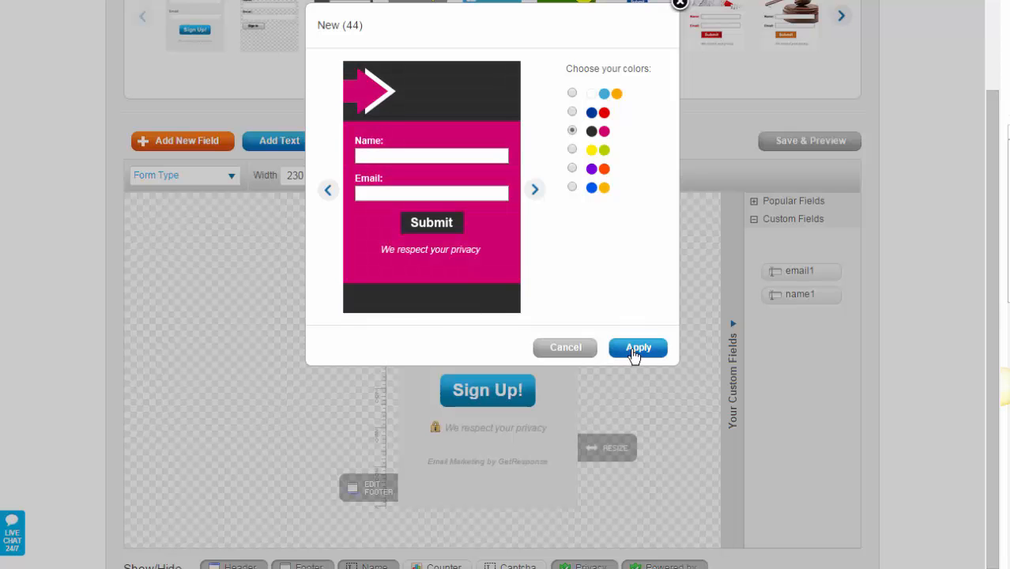
click(638, 351)
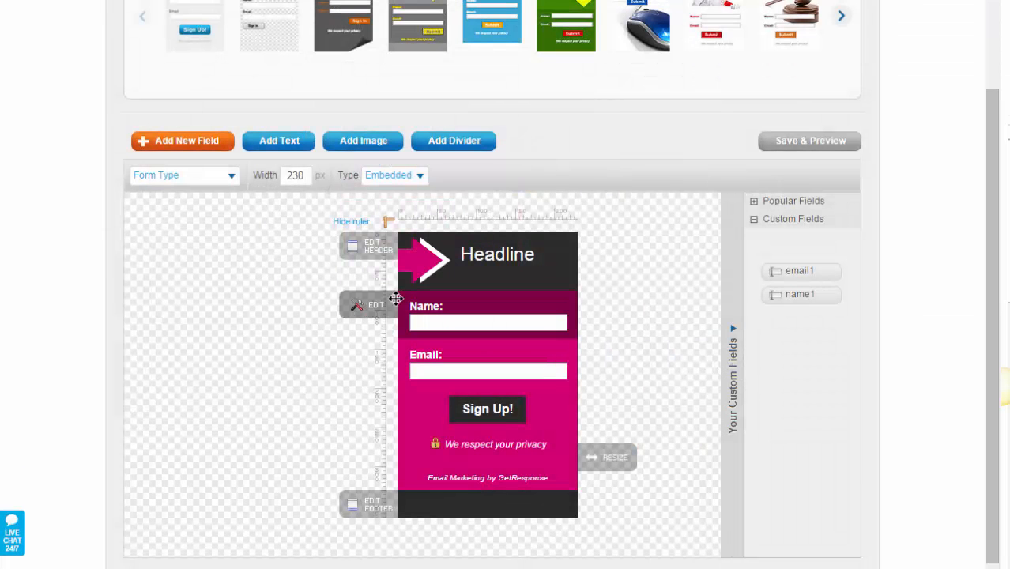
Step: Drag email1 and name1 onto the form below Email, and hide the GetResponse credit line
drag(805, 270, 483, 406)
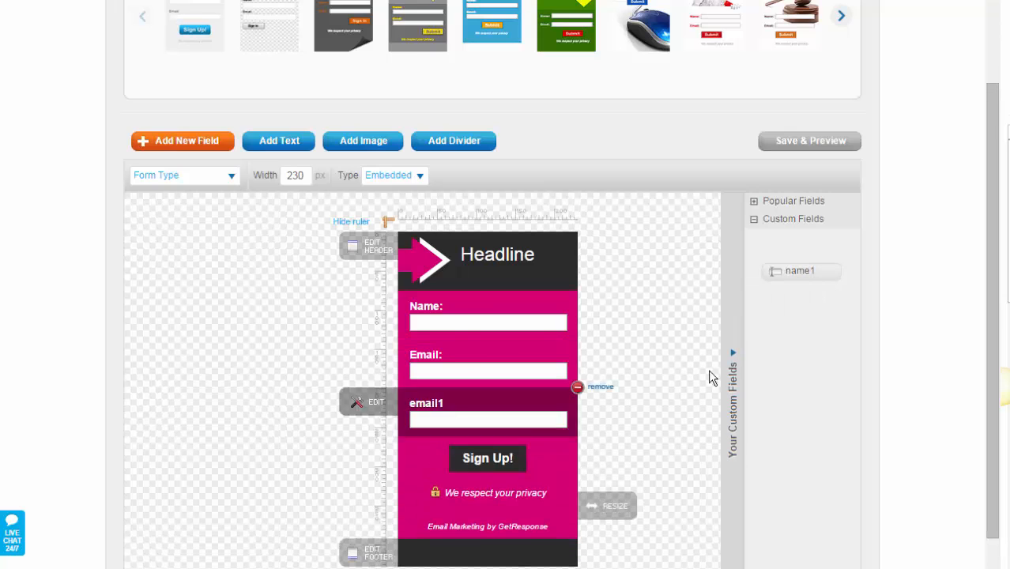
drag(807, 266, 482, 466)
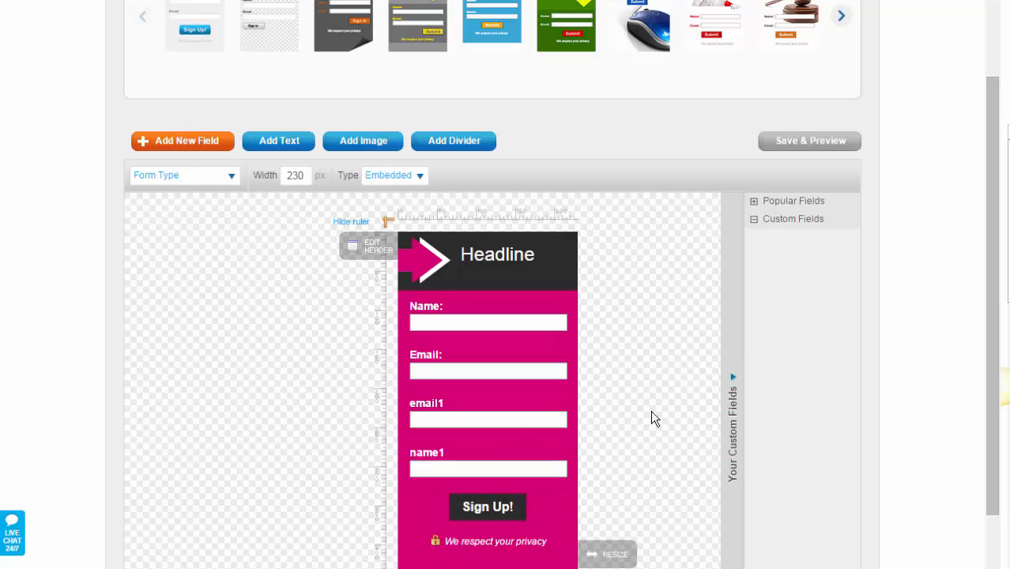
scroll(686, 413, down, 1)
scroll(687, 414, down, 2)
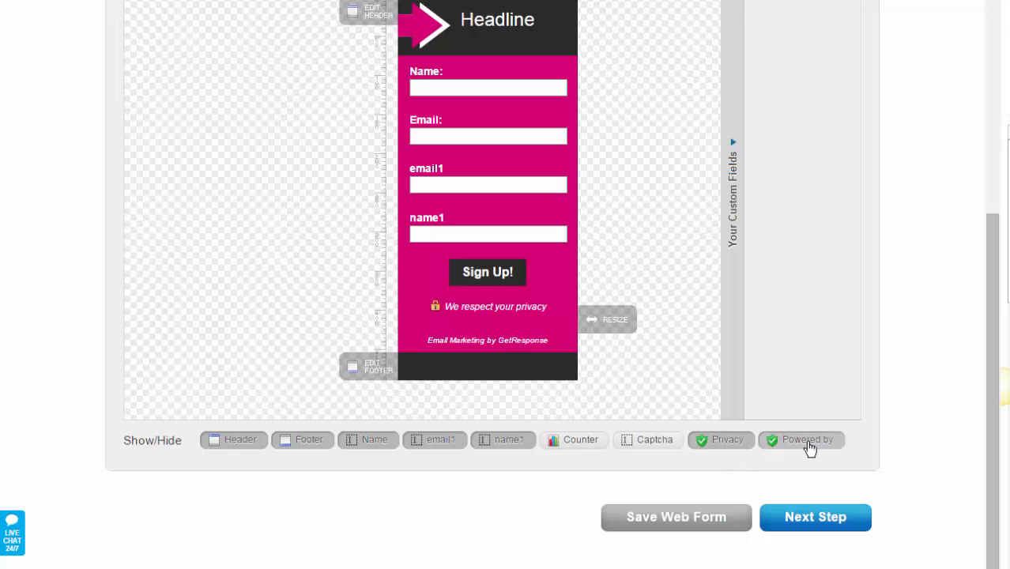
click(809, 447)
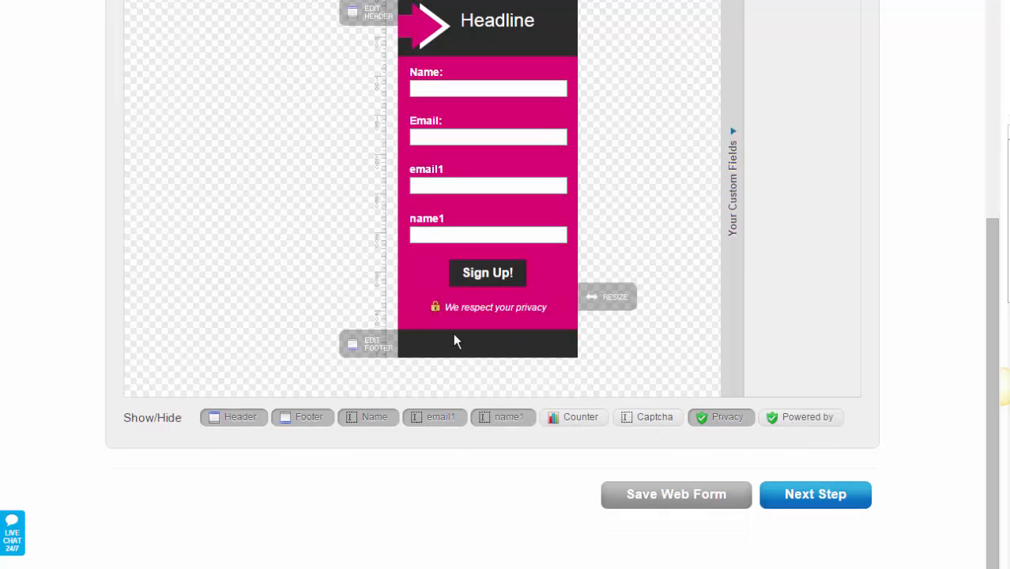
Step: In the form settings, choose a custom thank-you page, then go to the WordPress editor
click(814, 496)
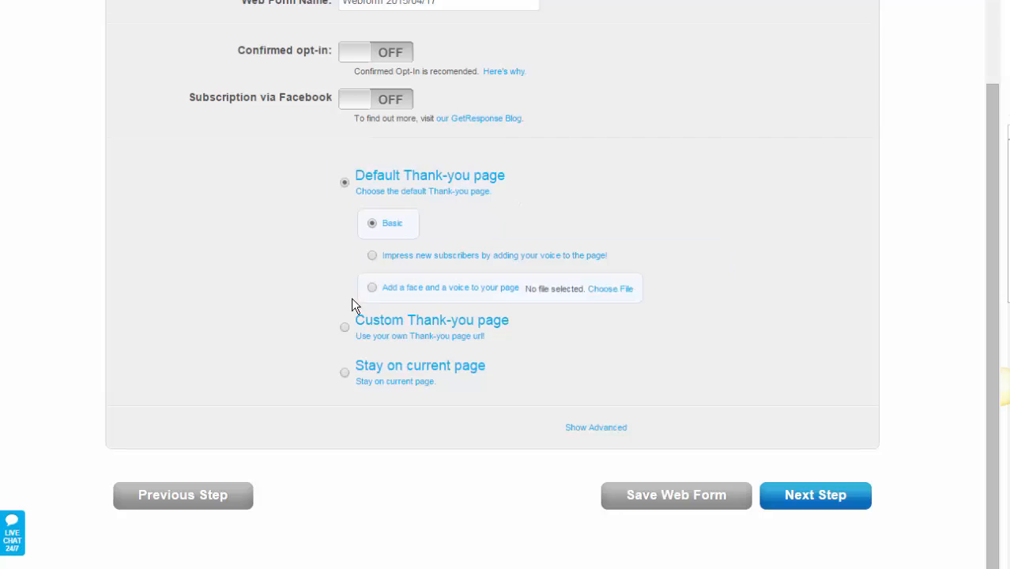
click(345, 327)
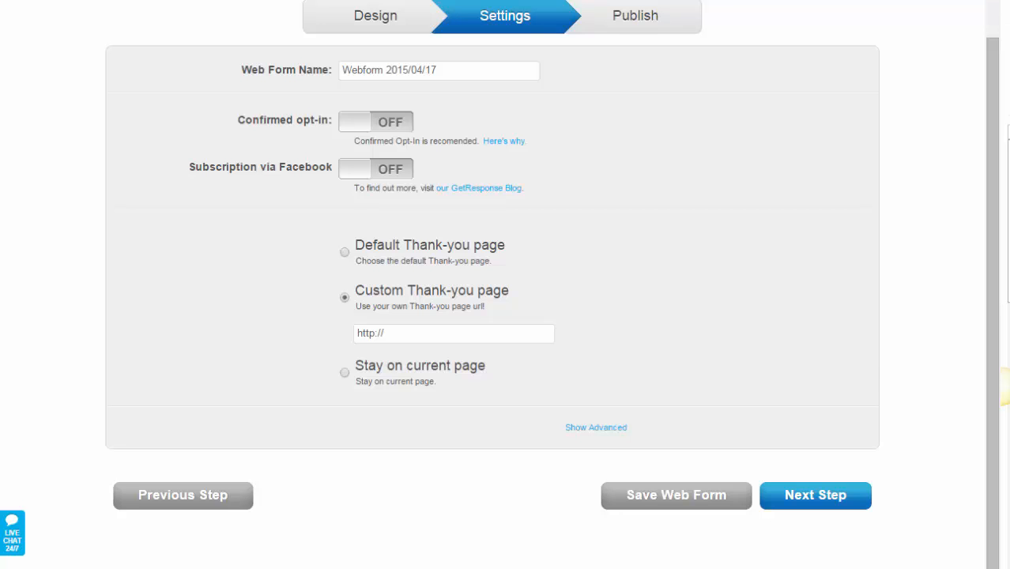
key(ctrl+Tab)
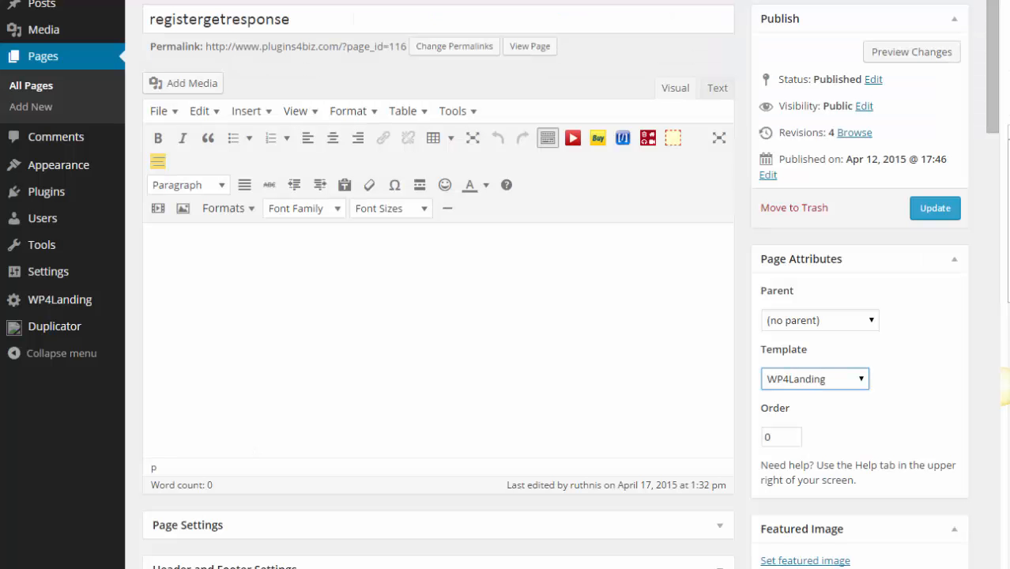
Step: From the Pages list, view the registergetresponse page and copy its web address
click(40, 87)
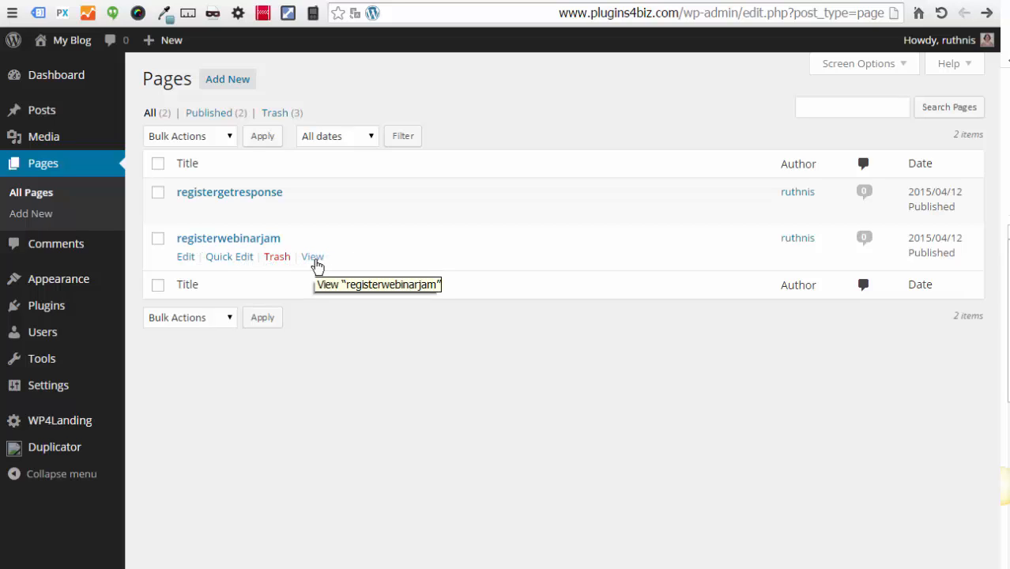
click(314, 257)
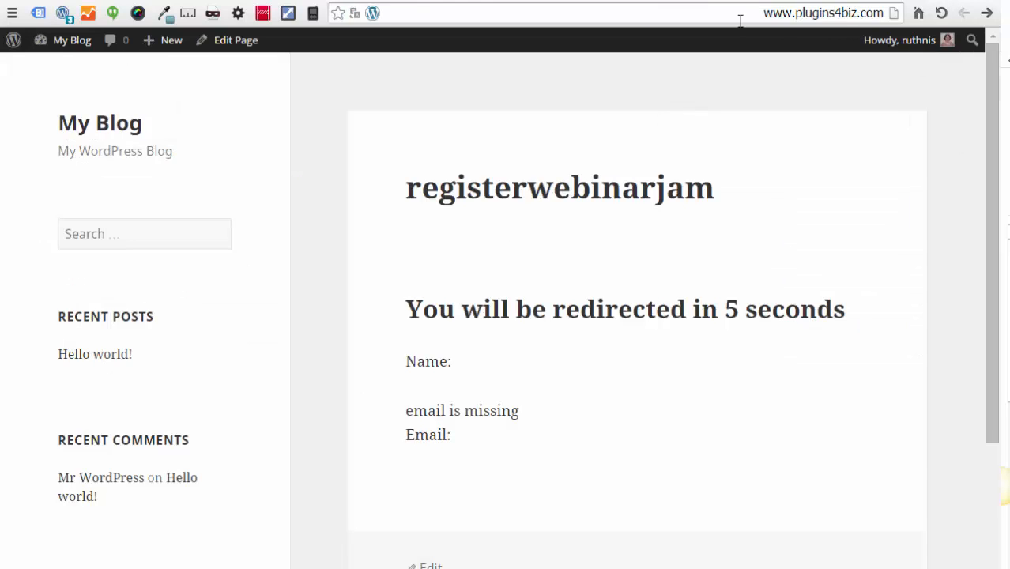
drag(762, 13, 867, 13)
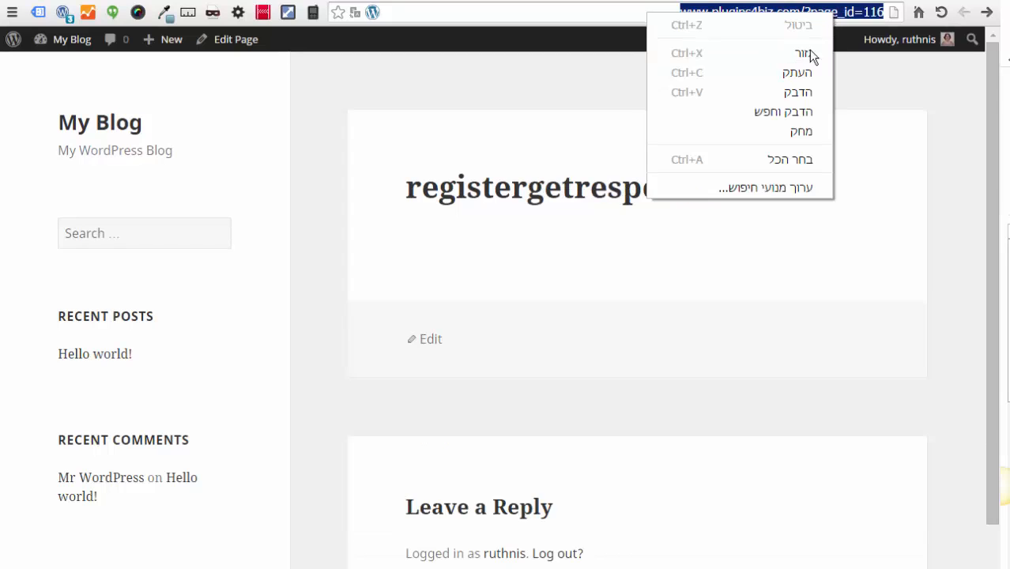
click(800, 69)
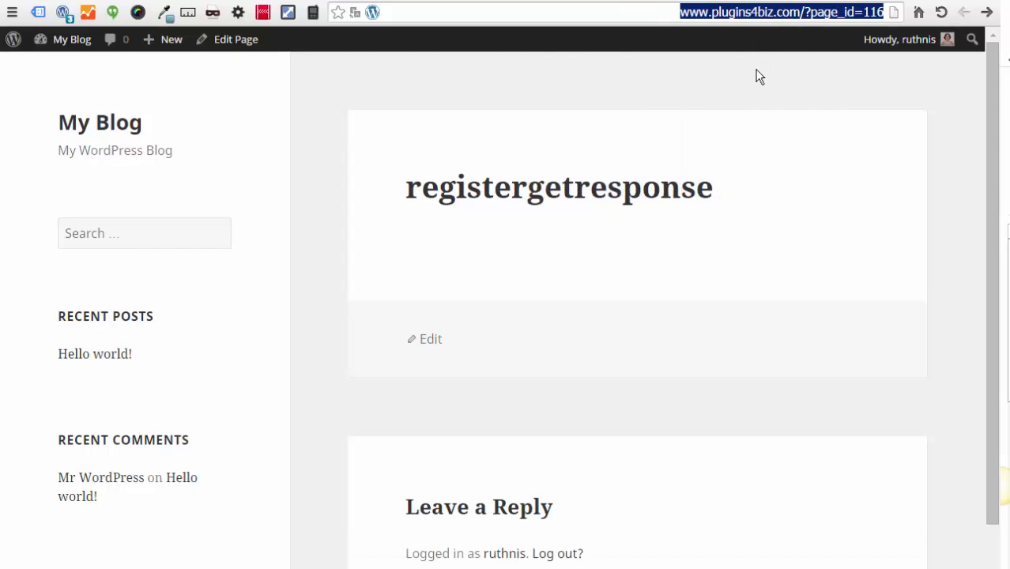
click(413, 0)
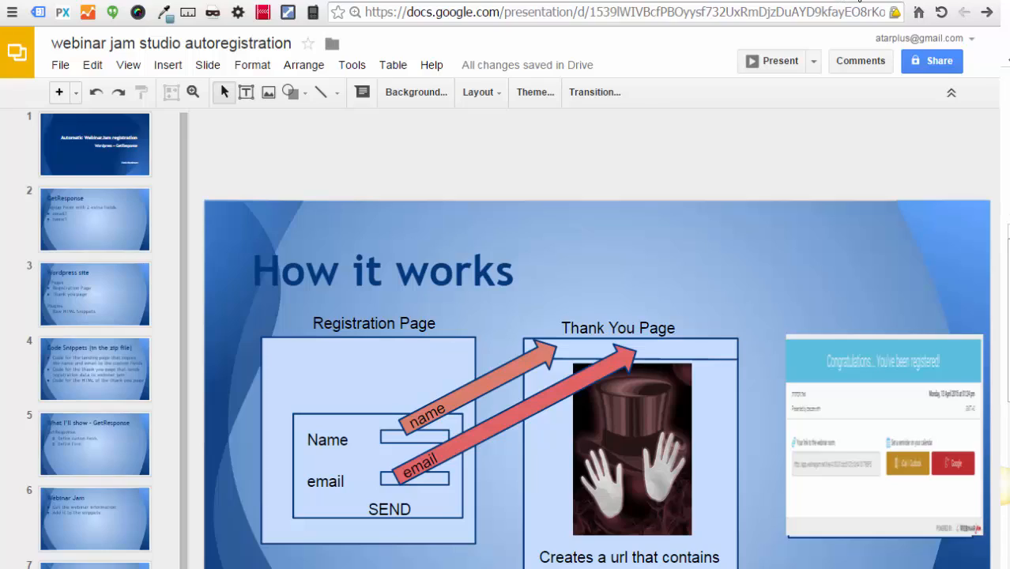
click(826, 0)
click(358, 433)
drag(399, 432, 302, 432)
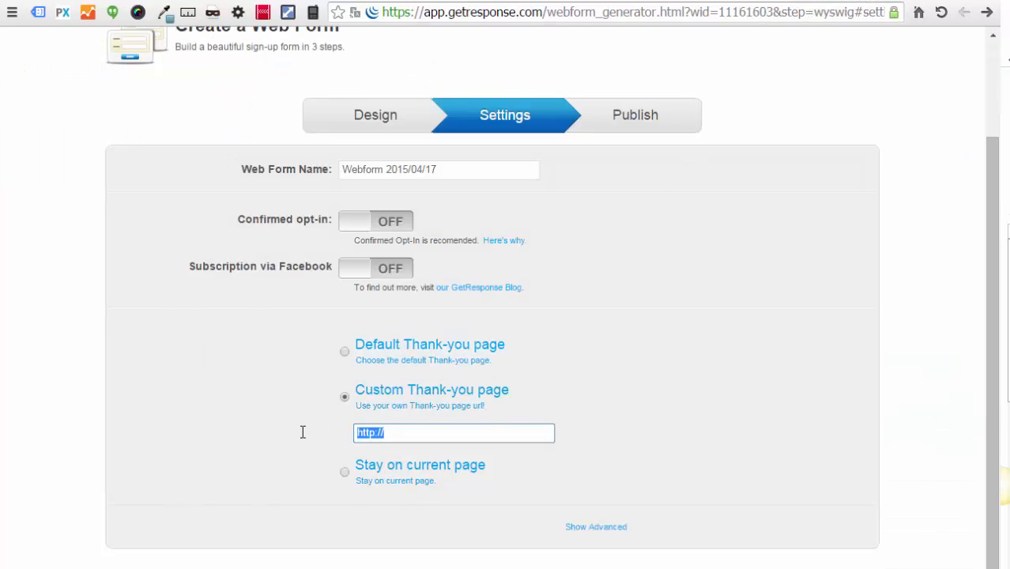
key(ctrl+v)
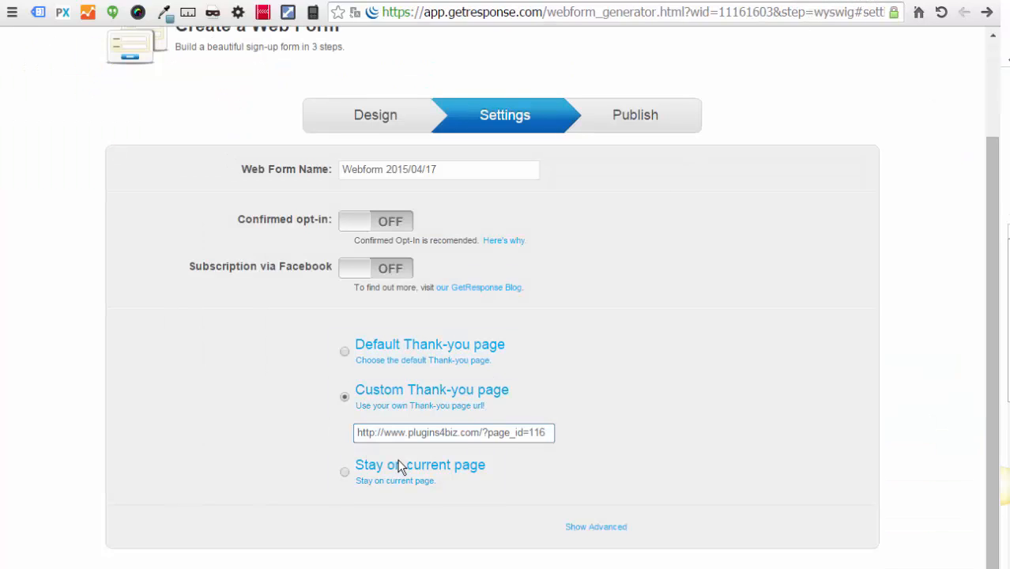
Step: In advanced settings, forward only custom contact fields via HTTP GET
click(594, 528)
scroll(649, 494, down, 1)
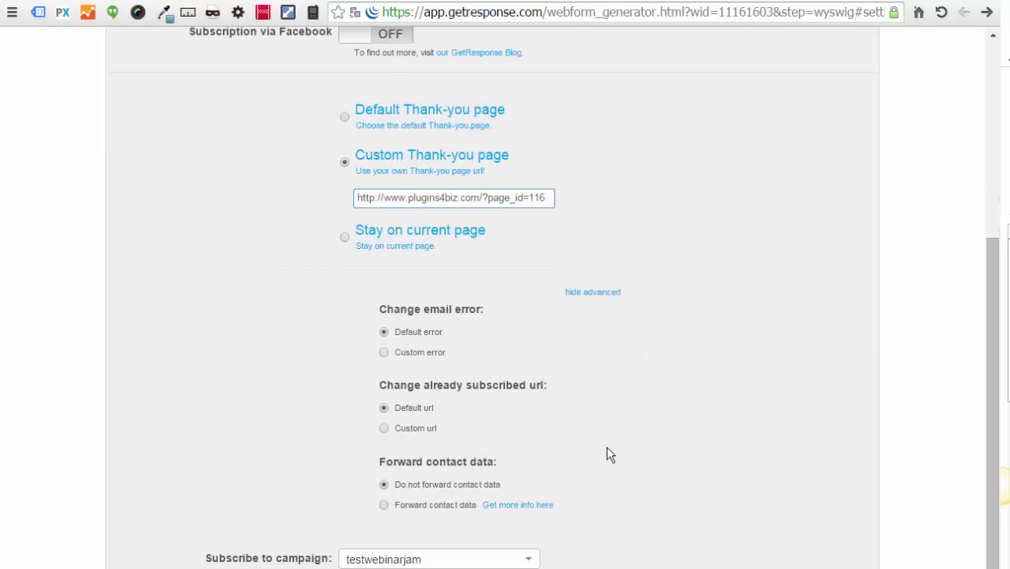
click(385, 505)
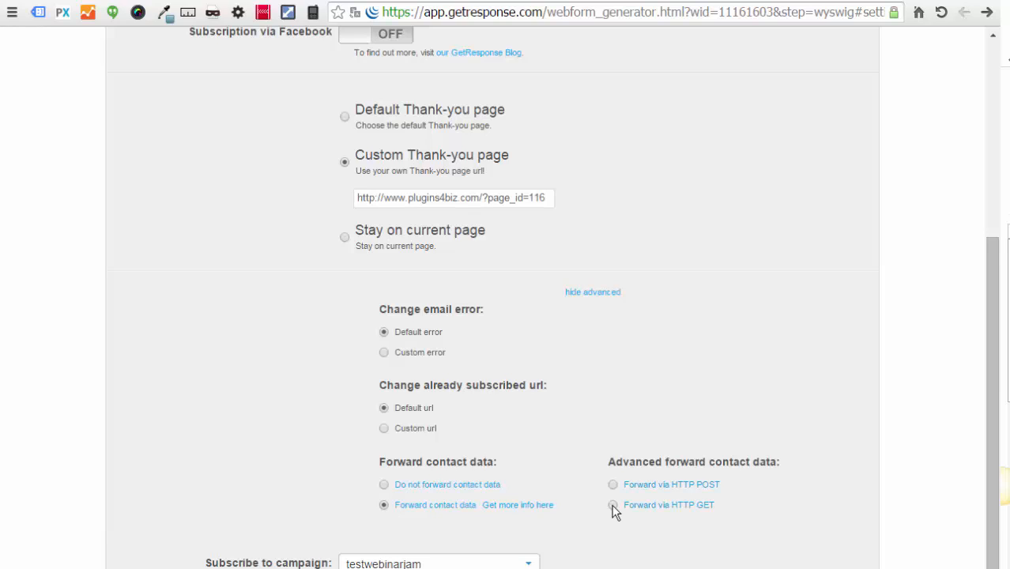
click(613, 506)
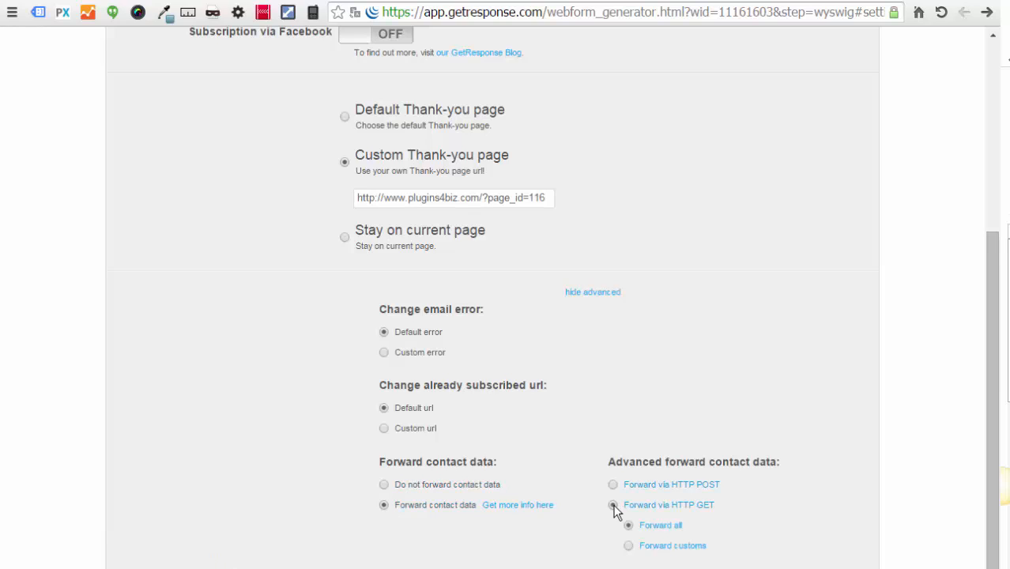
click(628, 546)
Step: Select and copy the web form's full JavaScript embed code
scroll(686, 530, down, 3)
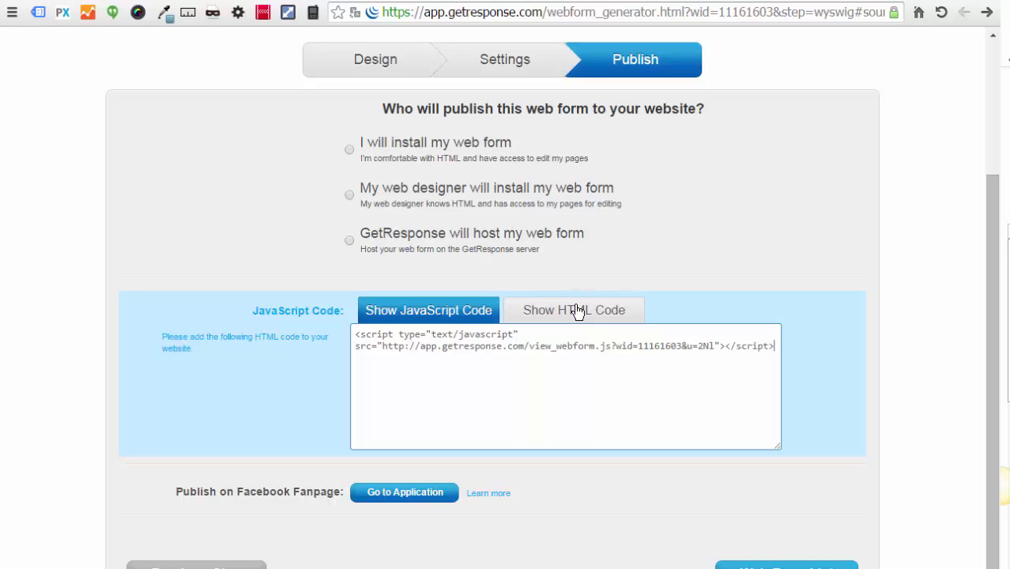
drag(356, 335, 791, 348)
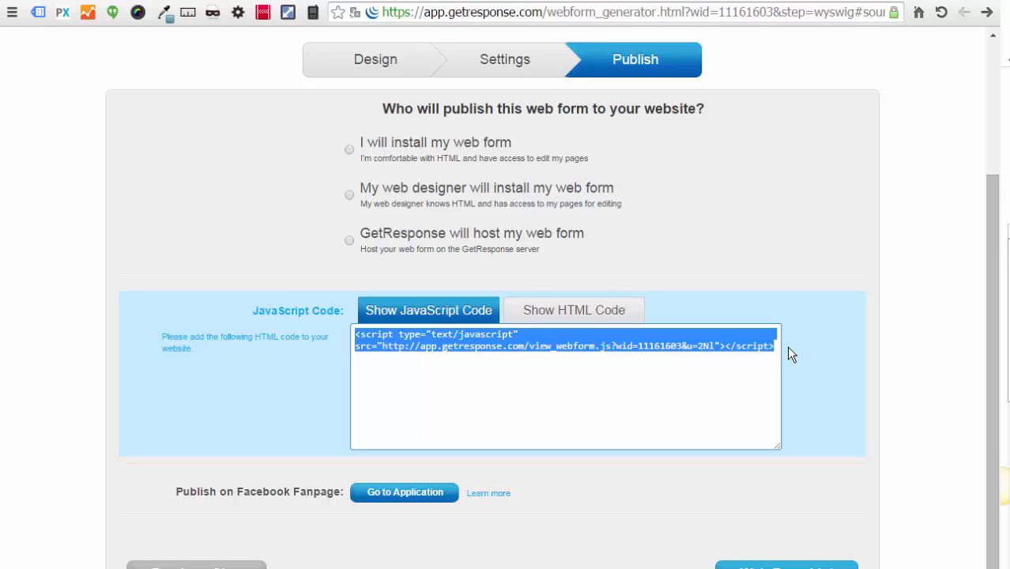
click(569, 318)
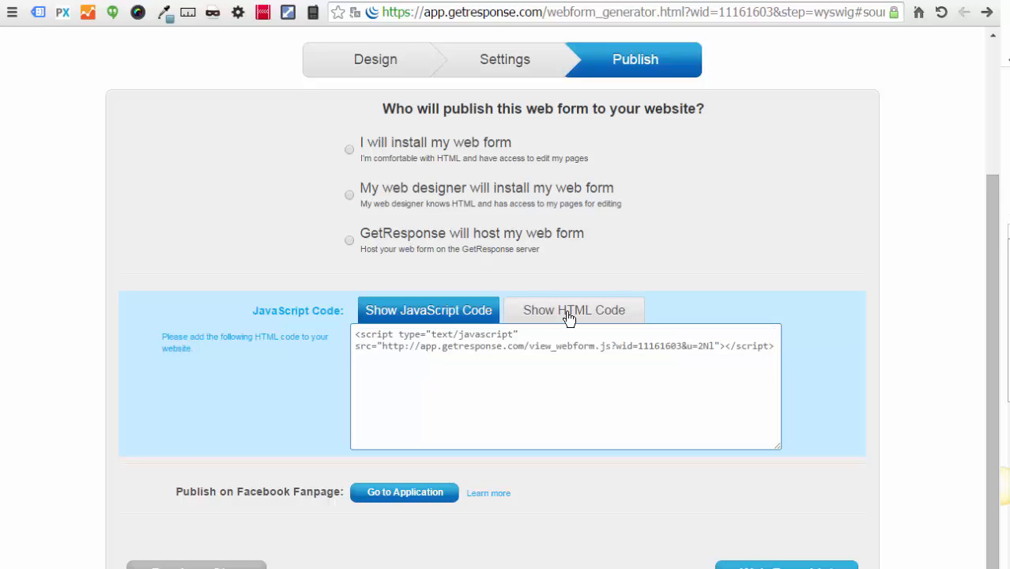
click(446, 313)
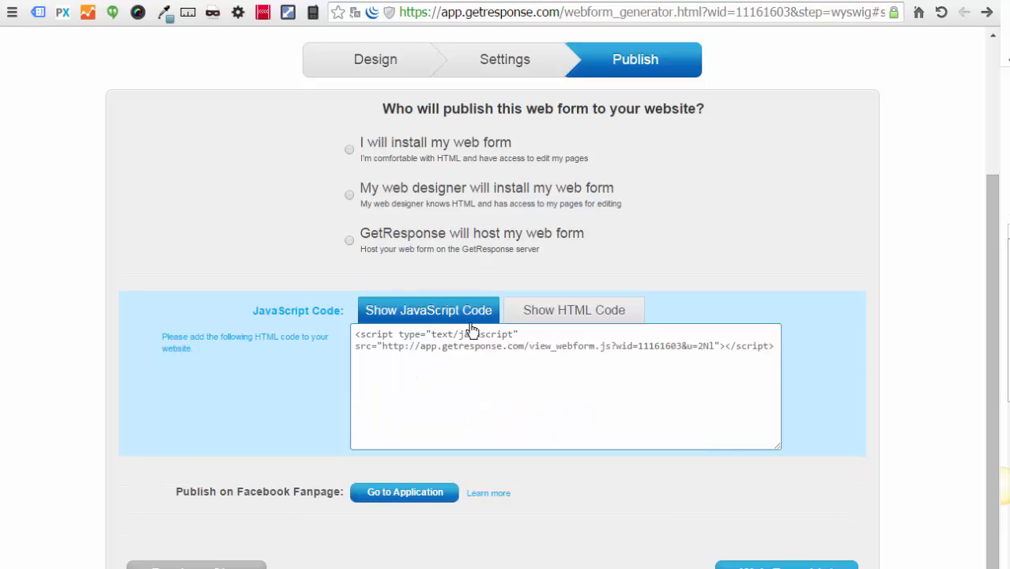
drag(778, 345, 357, 336)
key(ctrl+c)
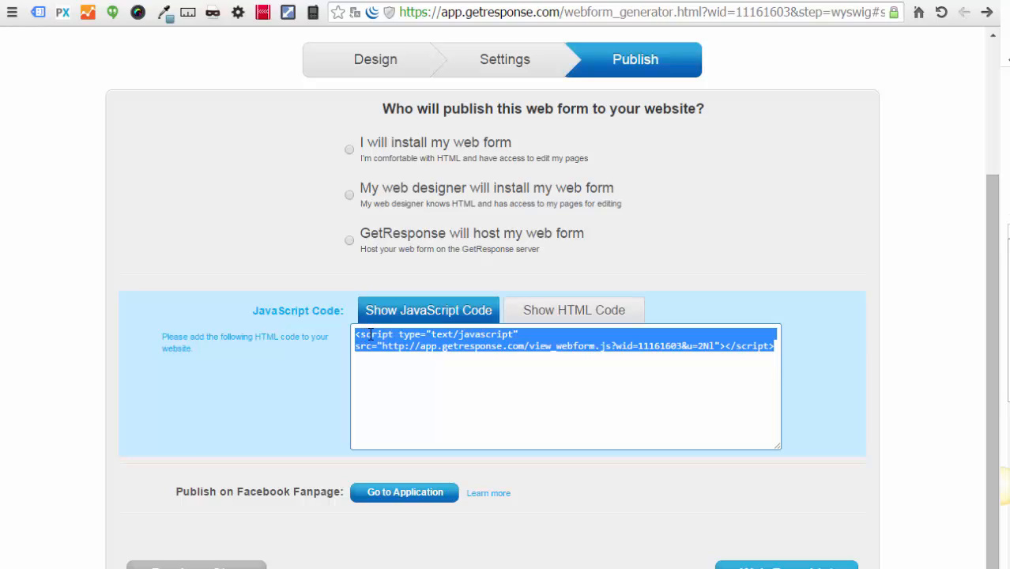
right_click(370, 334)
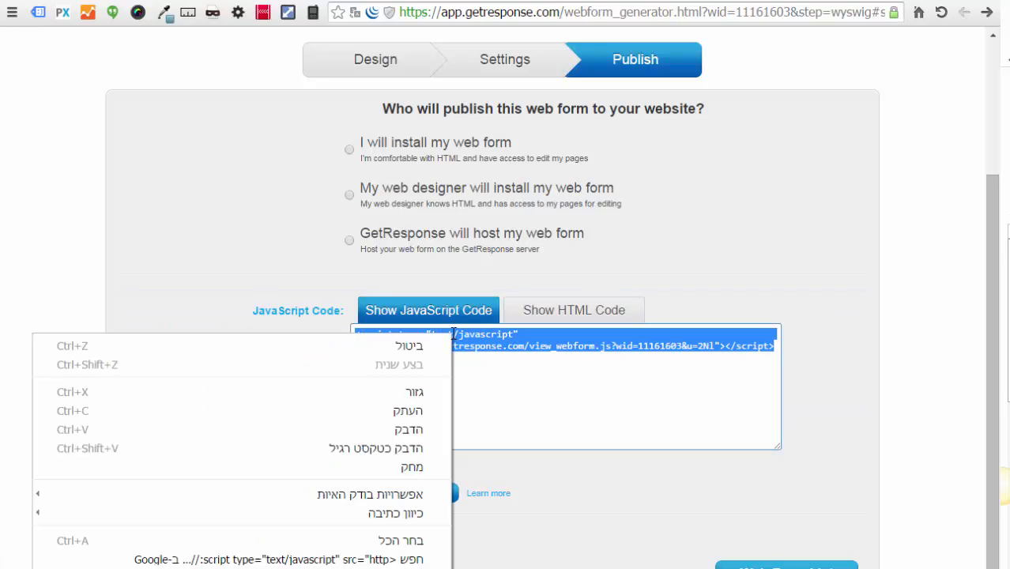
click(409, 412)
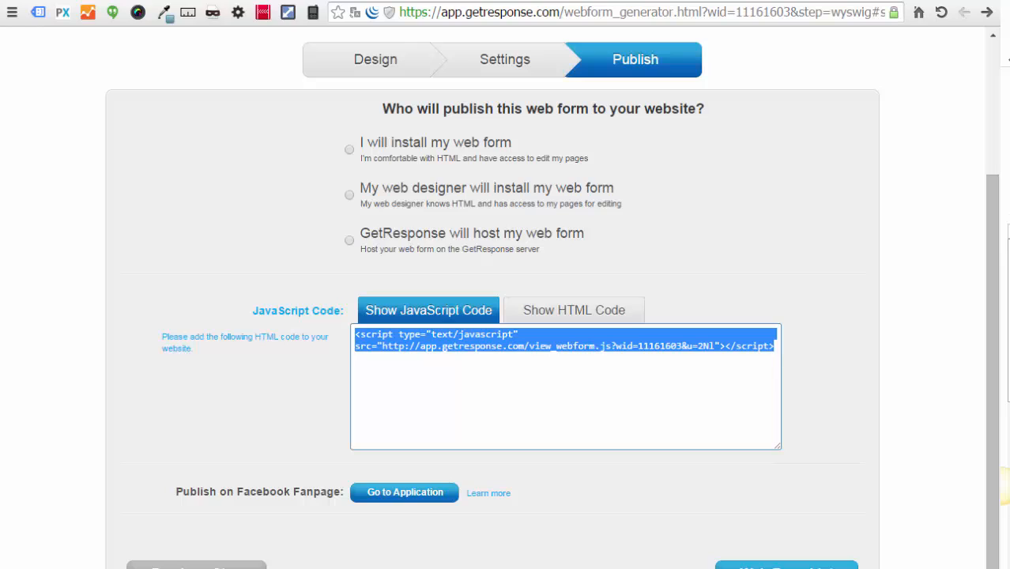
Step: Paste the embed code into the blank untitled Notepad window
key(alt+Tab)
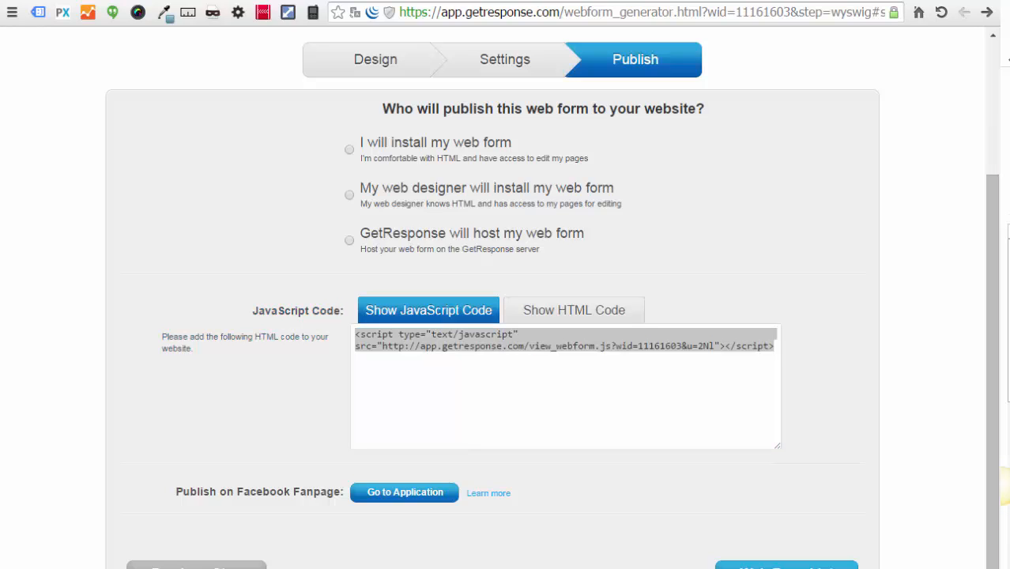
drag(1009, 39, 1009, 182)
key(ctrl+v)
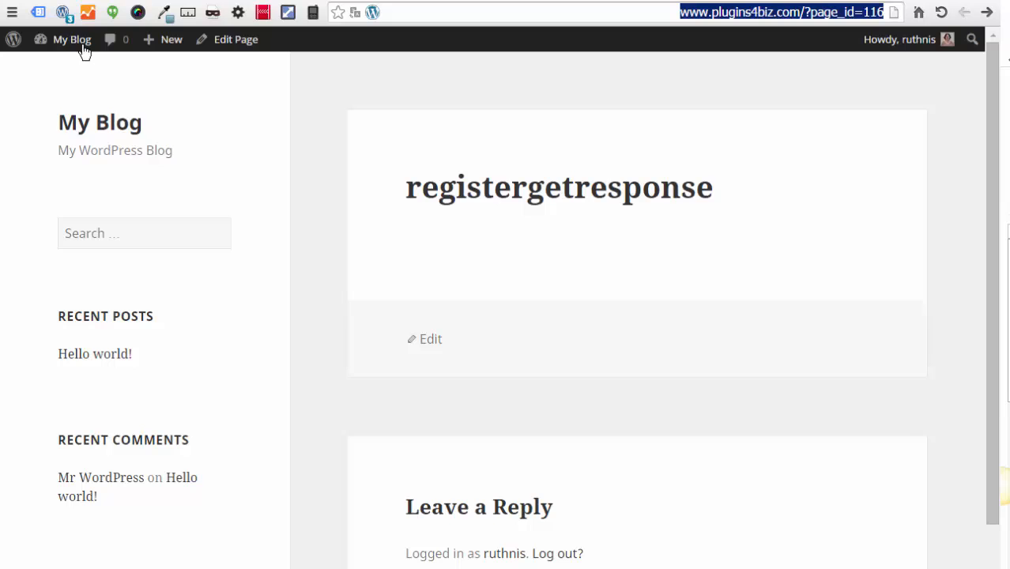
Step: Go to the WordPress admin dashboard and open the Pages list
mouse_move(84, 51)
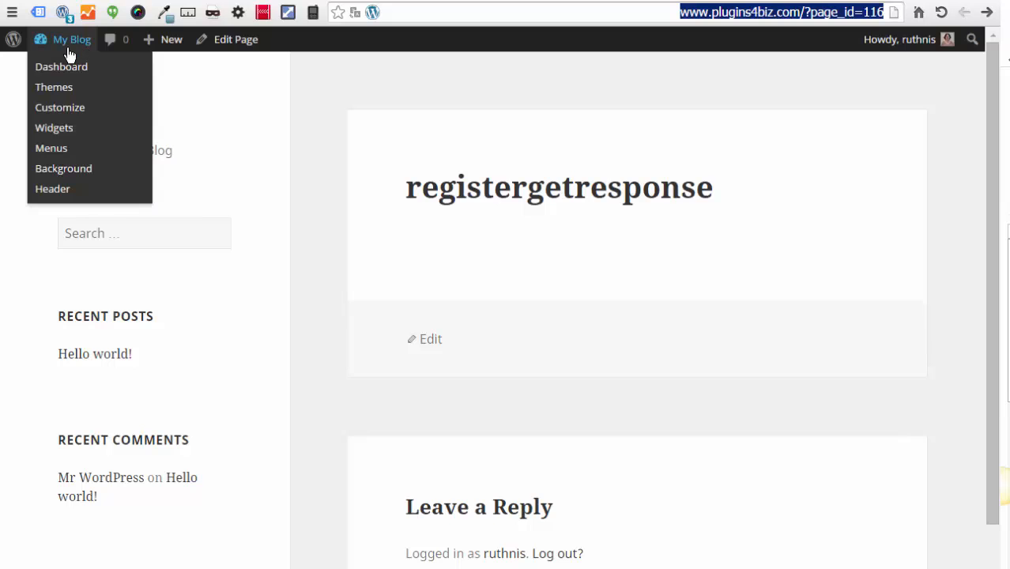
click(65, 69)
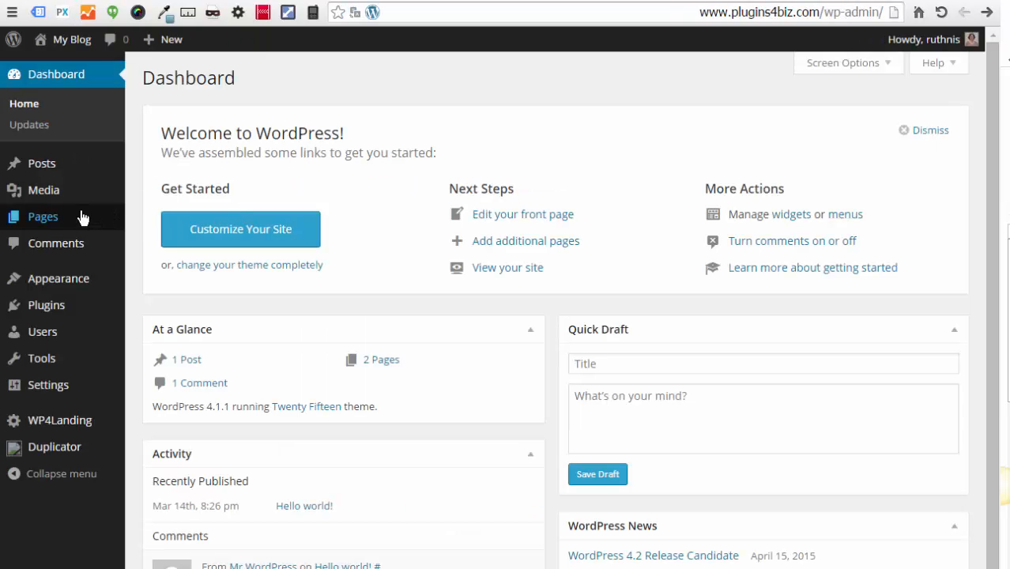
click(45, 220)
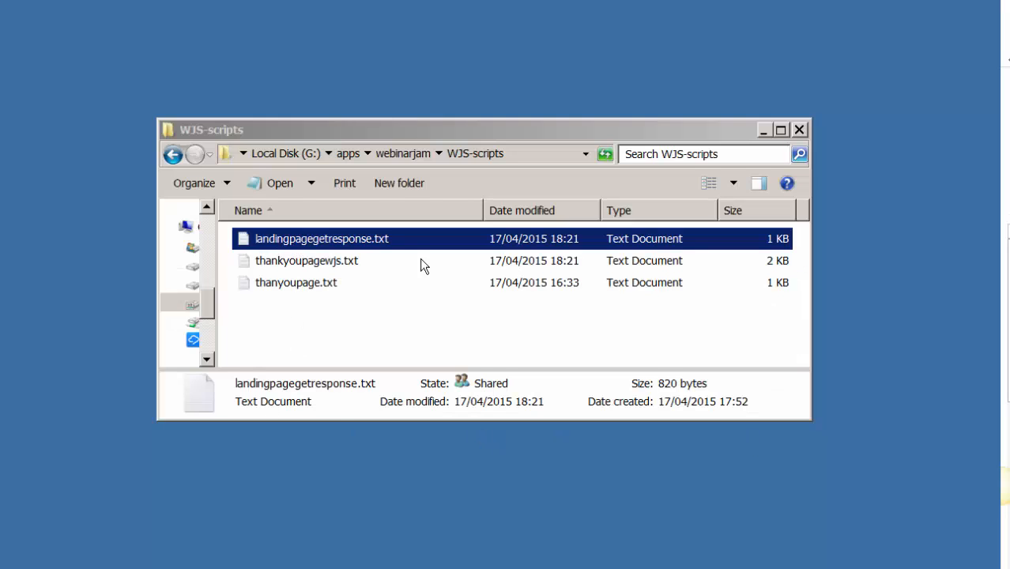
right_click(335, 245)
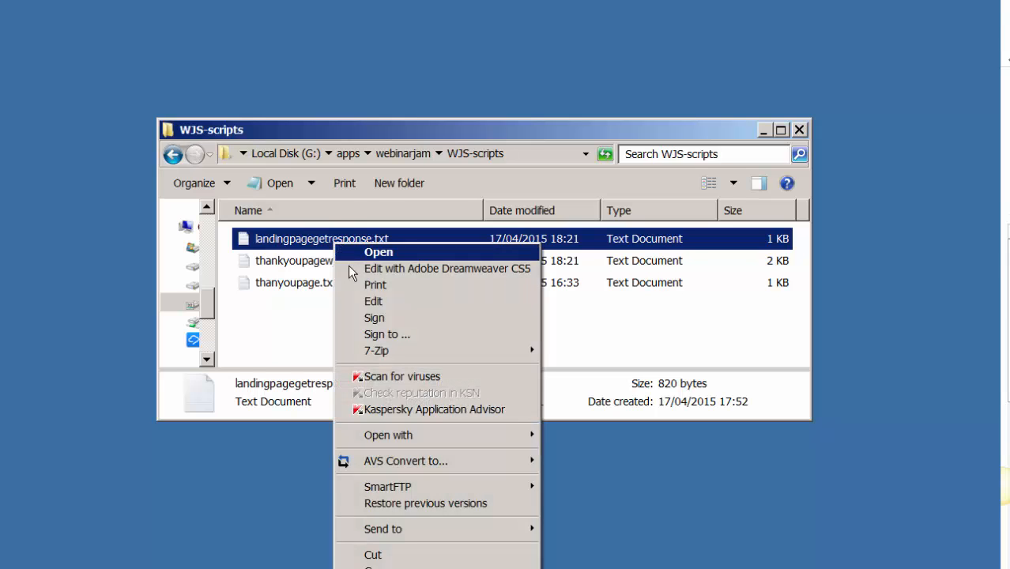
click(373, 301)
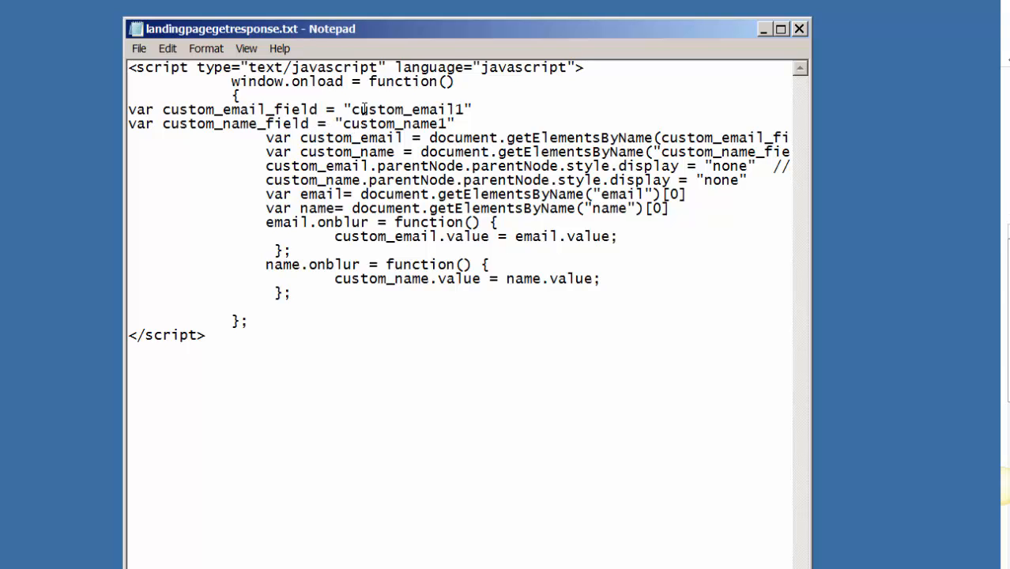
drag(351, 109, 467, 114)
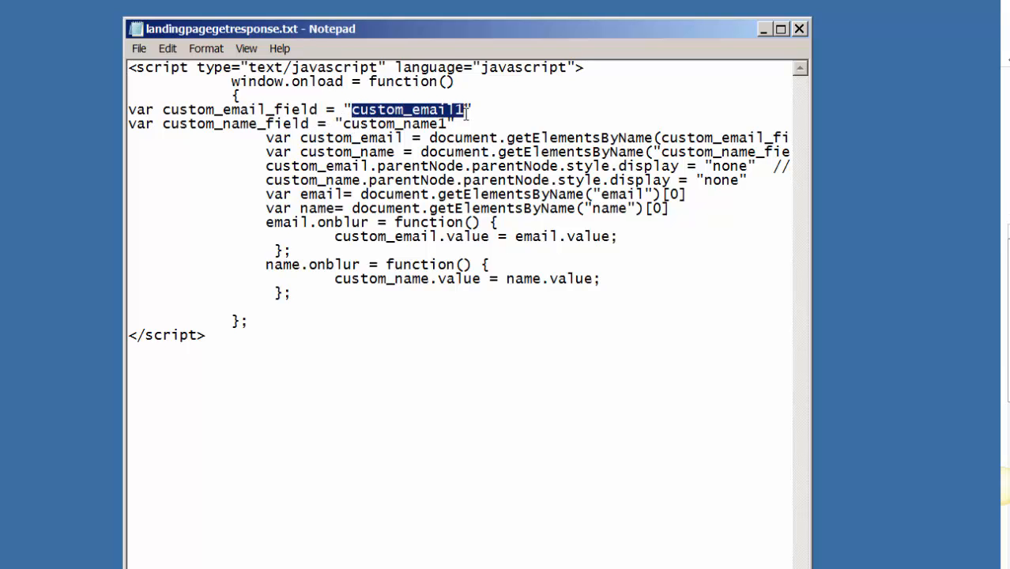
drag(342, 124, 449, 124)
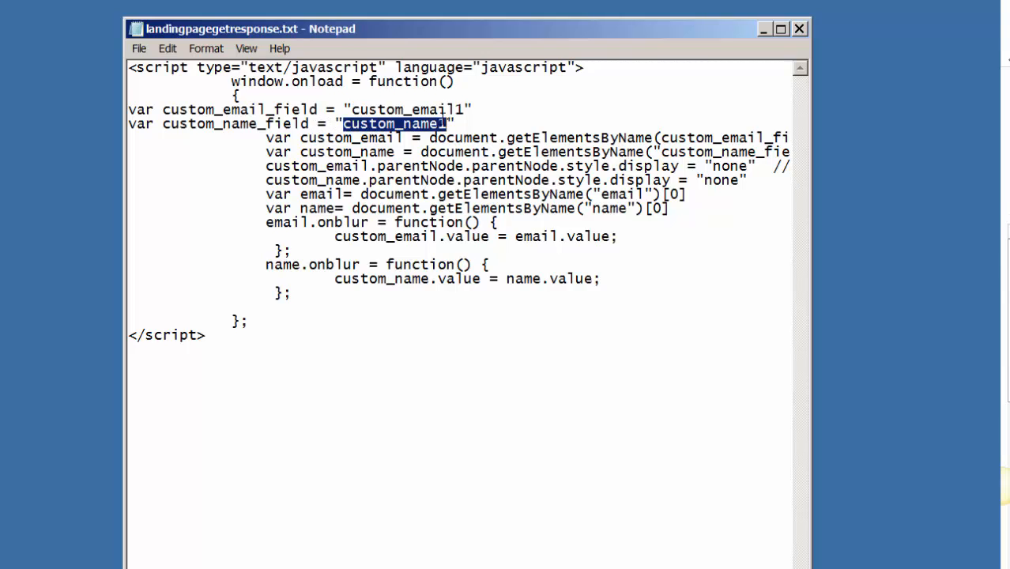
click(438, 112)
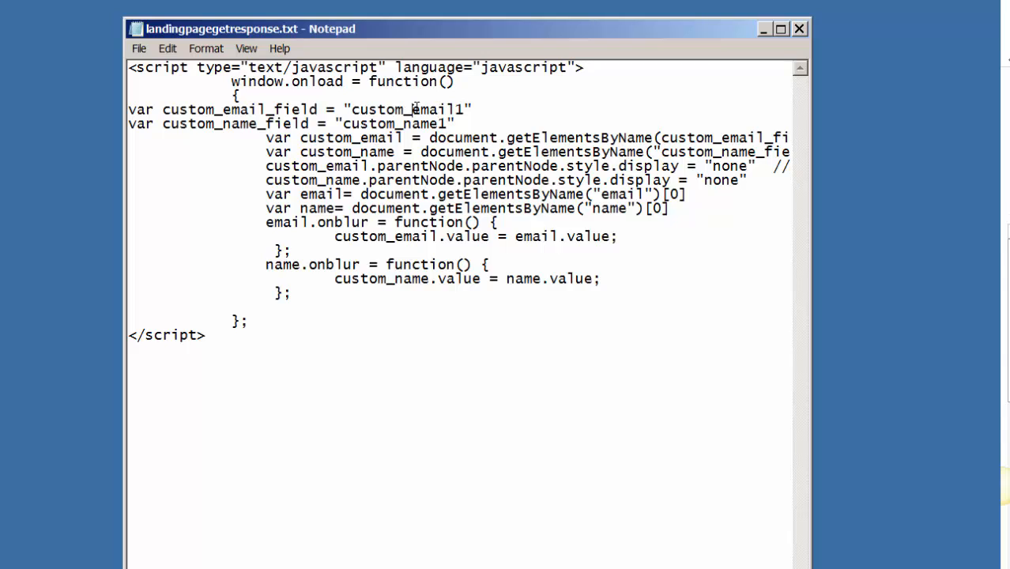
drag(415, 110, 465, 111)
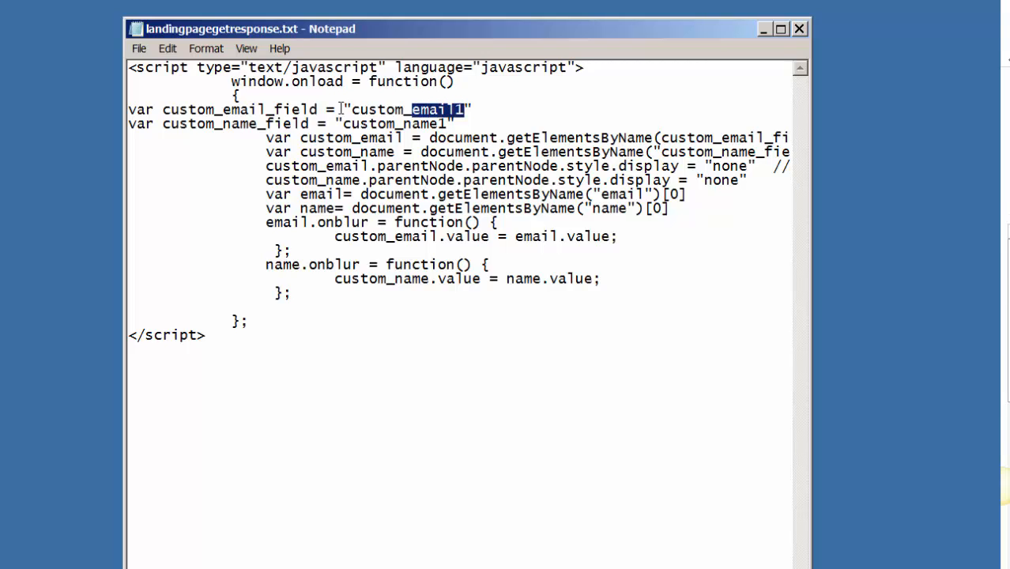
drag(352, 110, 414, 114)
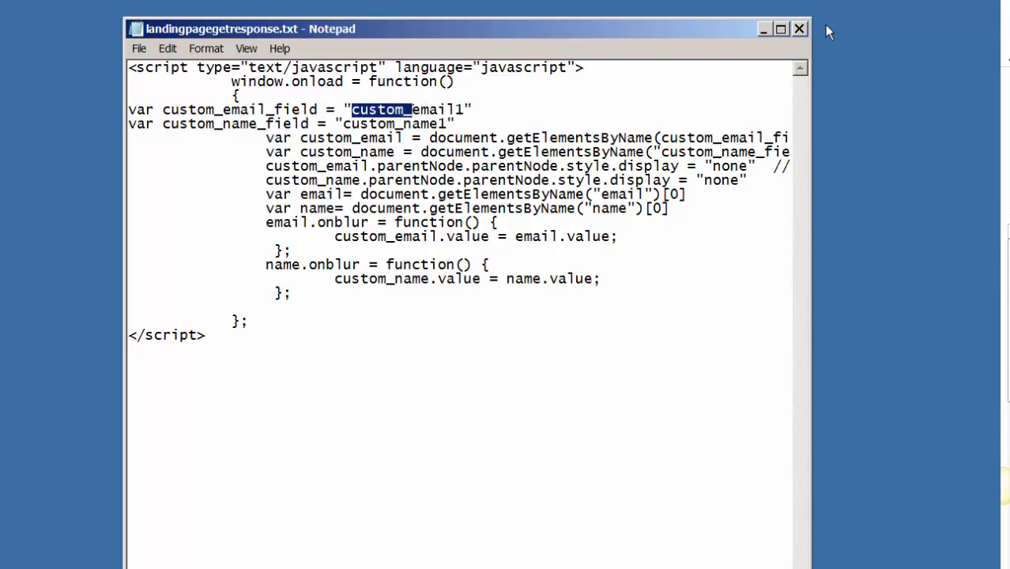
click(800, 30)
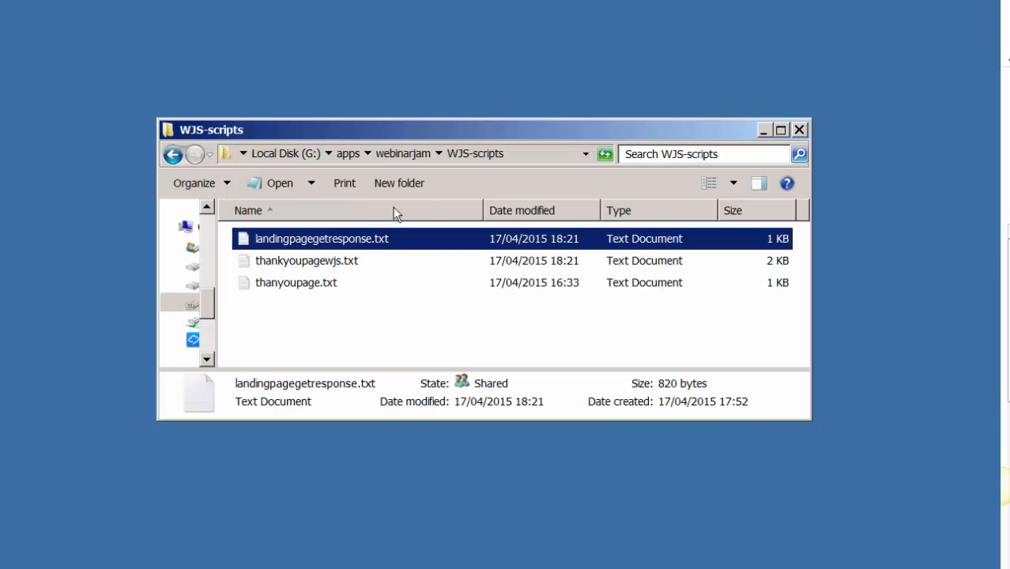
Step: Open thankyoupagewjs.txt for editing and select its memberid="4100" value
click(307, 262)
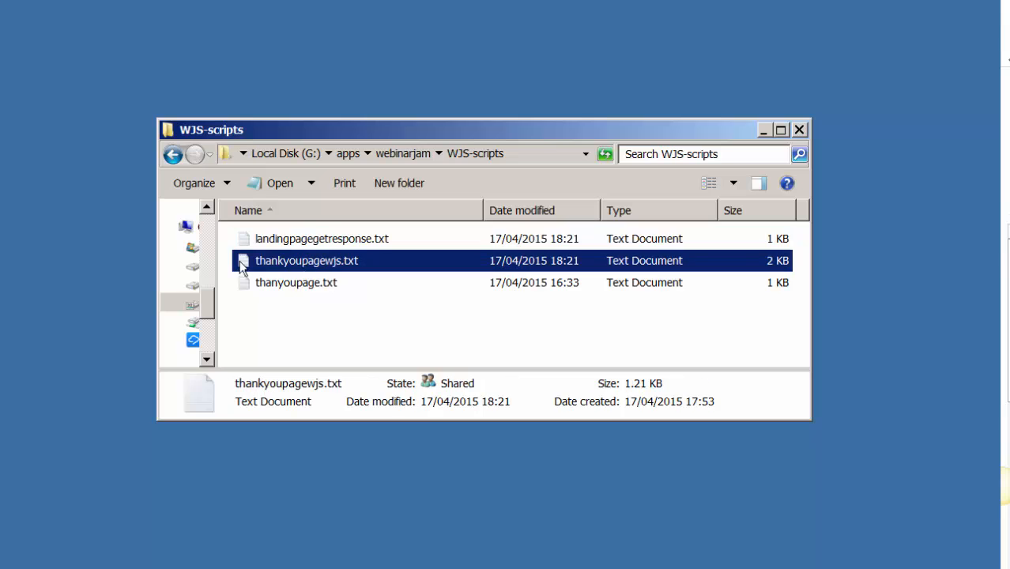
right_click(302, 265)
click(339, 316)
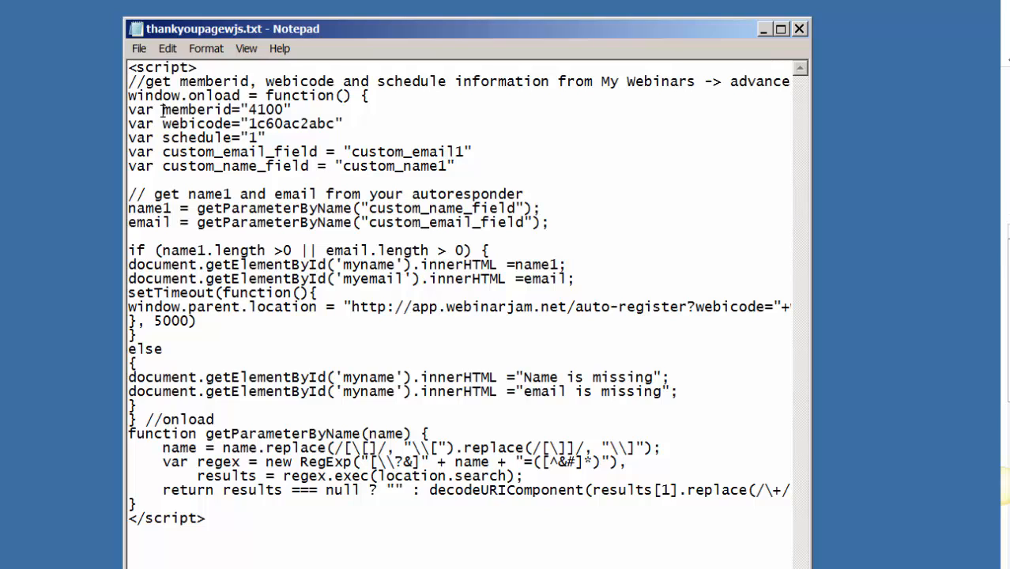
drag(162, 109, 293, 111)
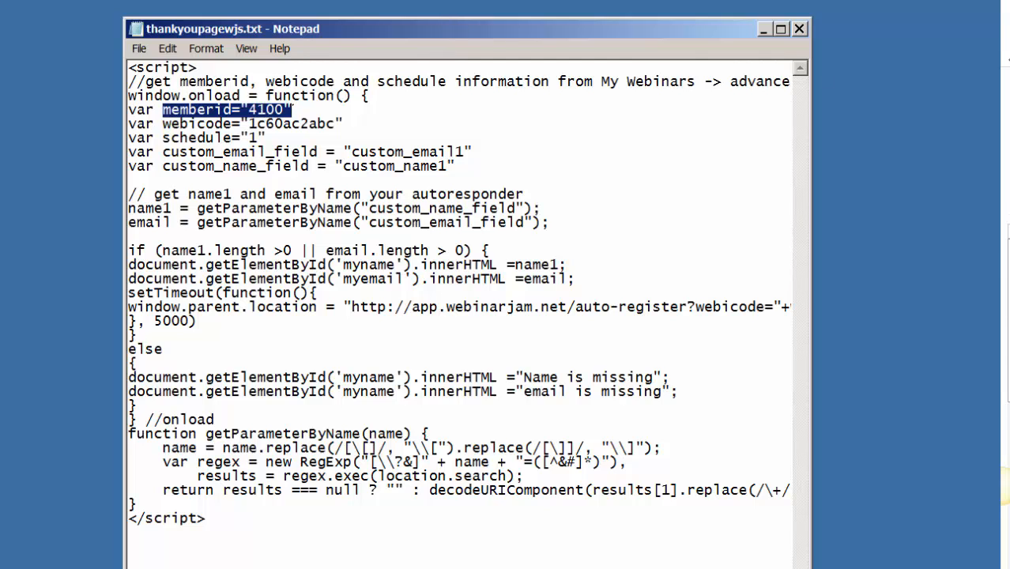
key(alt+Tab)
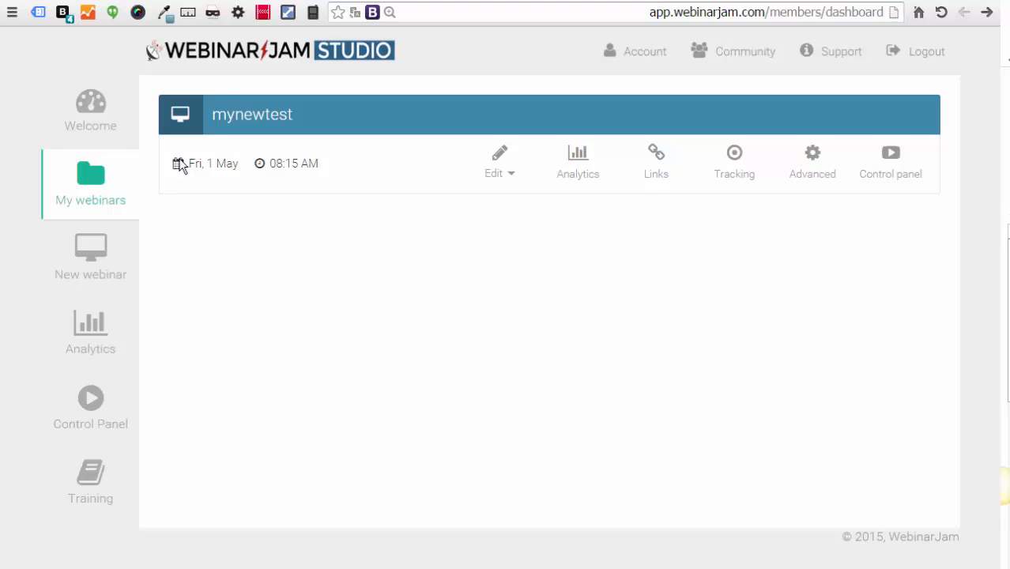
Step: Show the webinar's Advanced one-click registration hotlink and inspect its text box in Developer Tools
click(814, 160)
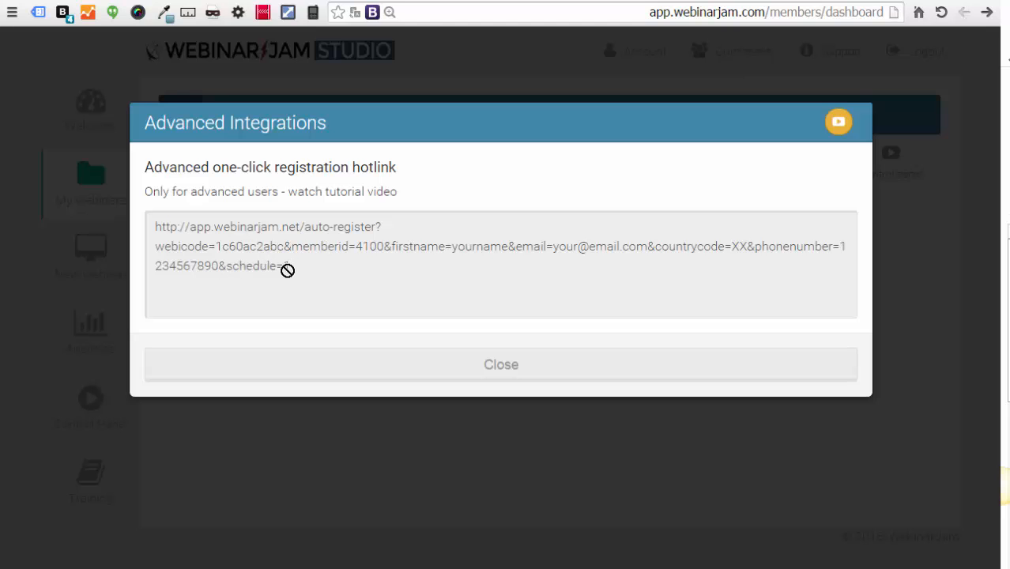
drag(884, 110, 596, 79)
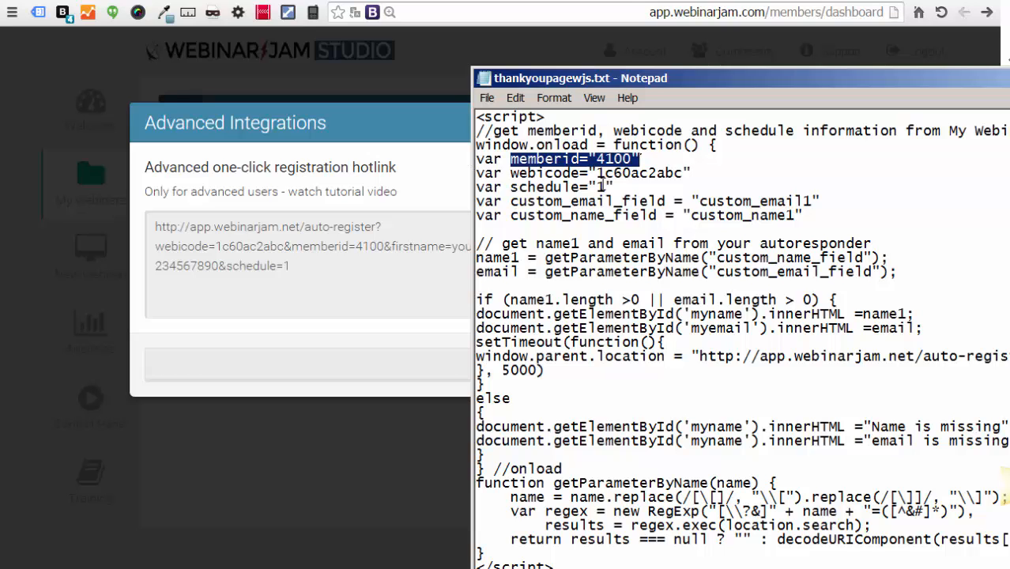
drag(587, 79, 839, 111)
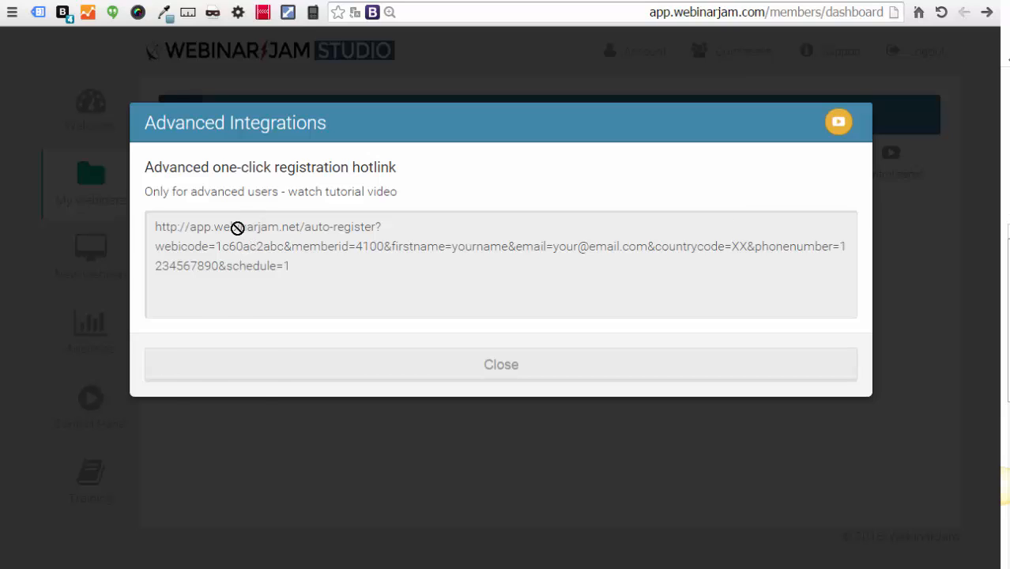
right_click(237, 227)
click(237, 473)
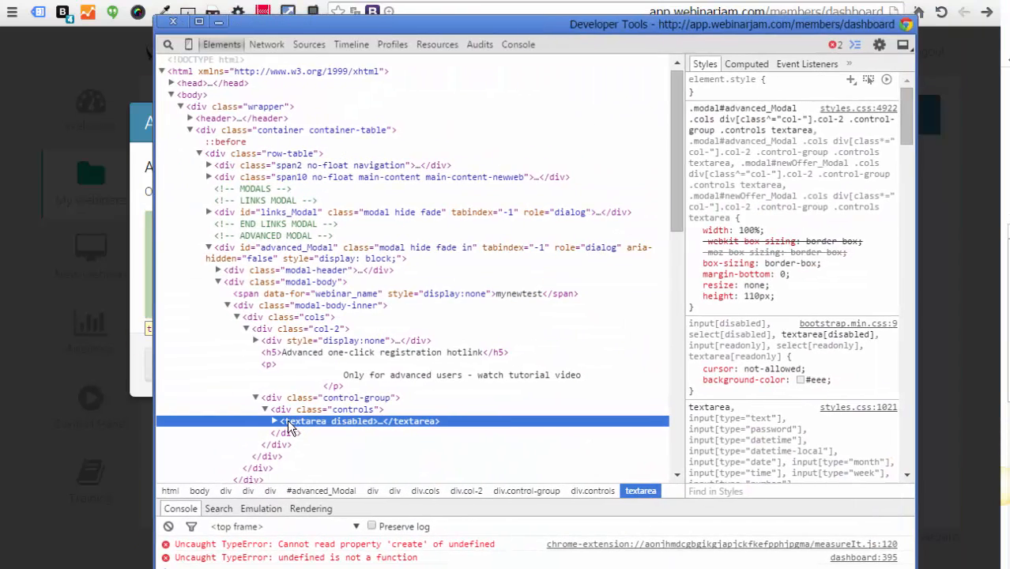
Step: Delete the hotlink textarea's disabled attribute in the Elements panel, then move Developer Tools aside
click(287, 427)
double_click(342, 425)
key(Delete)
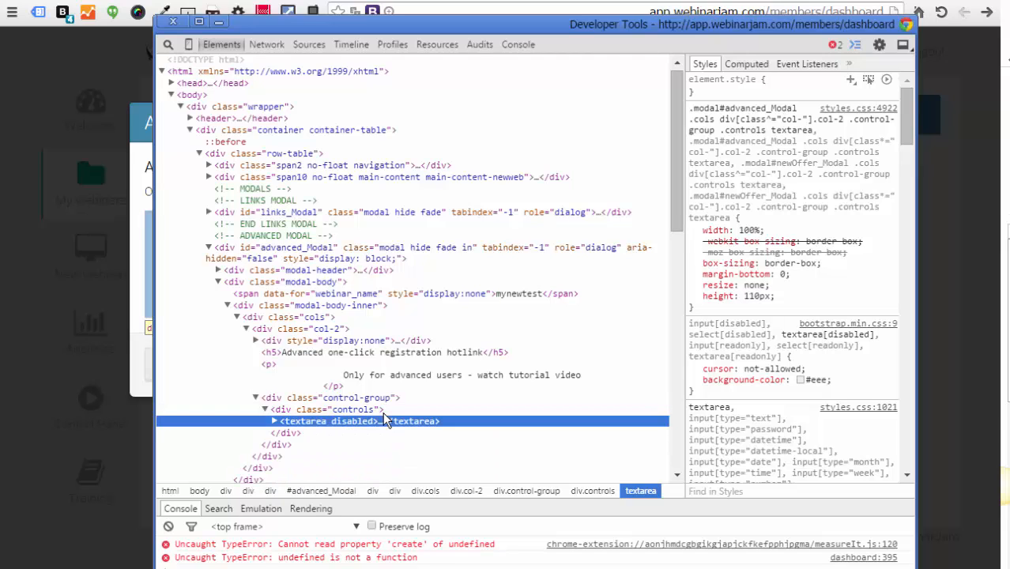
click(181, 442)
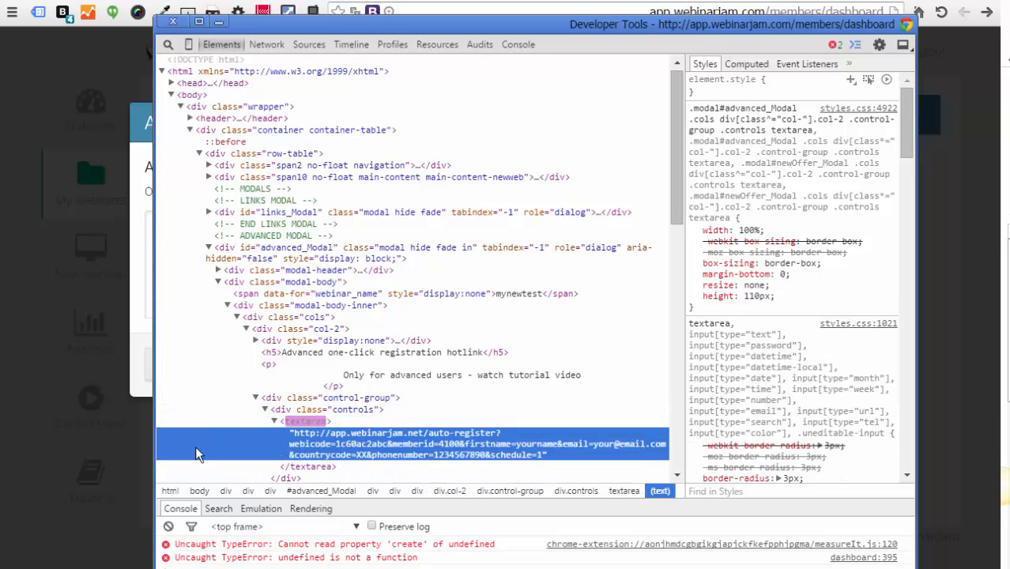
click(207, 398)
drag(432, 25, 1009, 79)
click(301, 263)
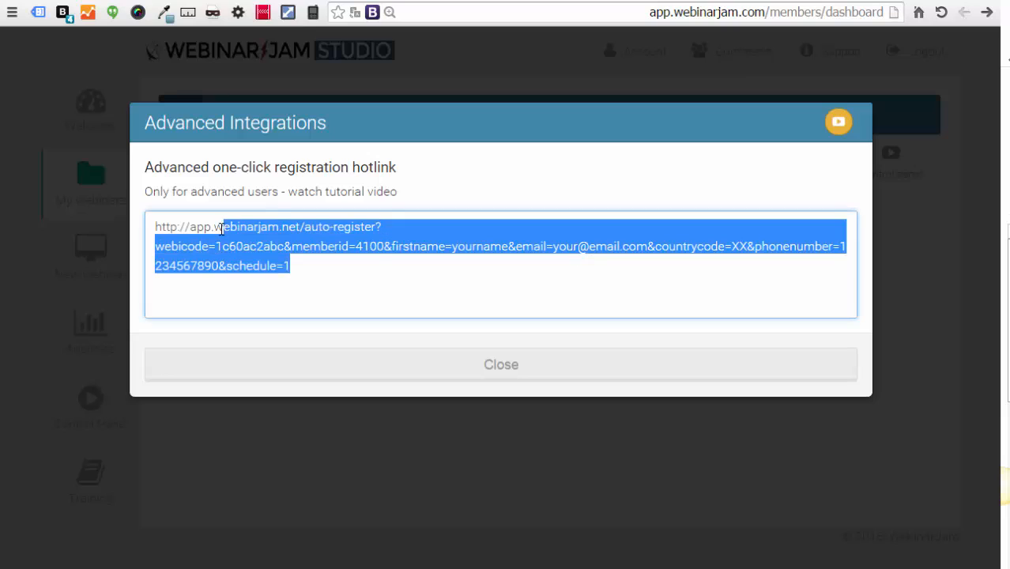
click(216, 250)
drag(214, 251, 286, 252)
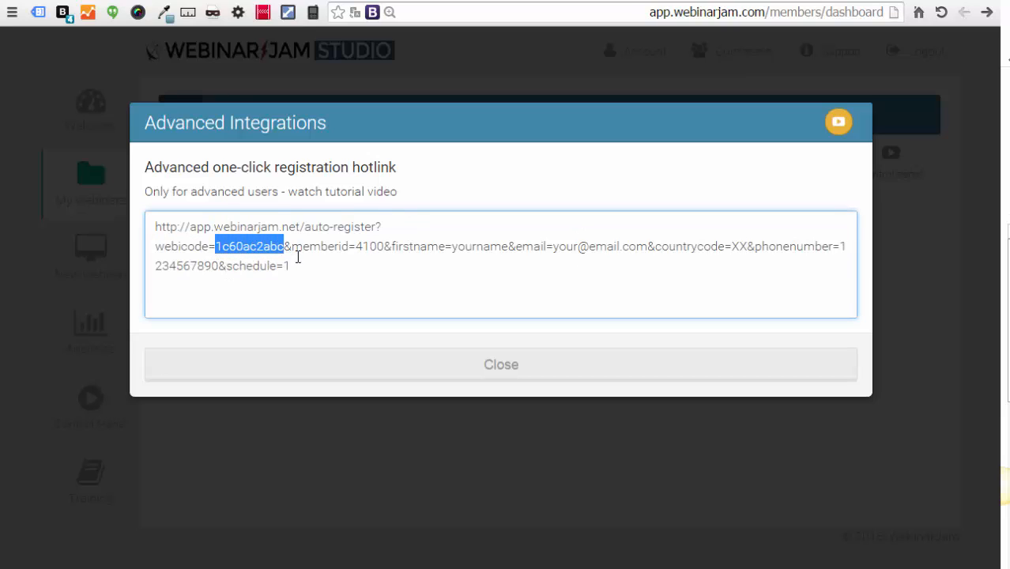
right_click(261, 244)
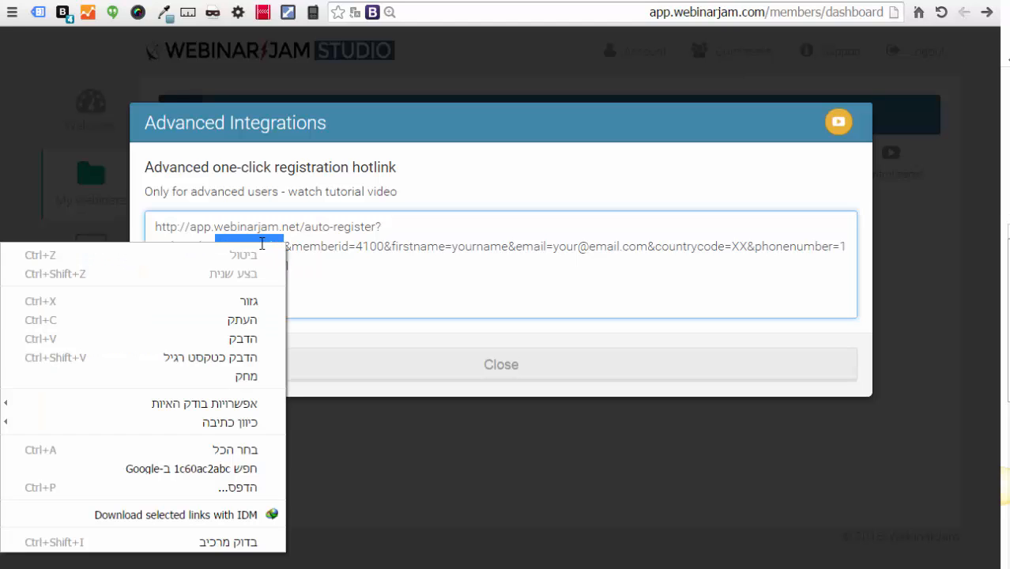
click(239, 319)
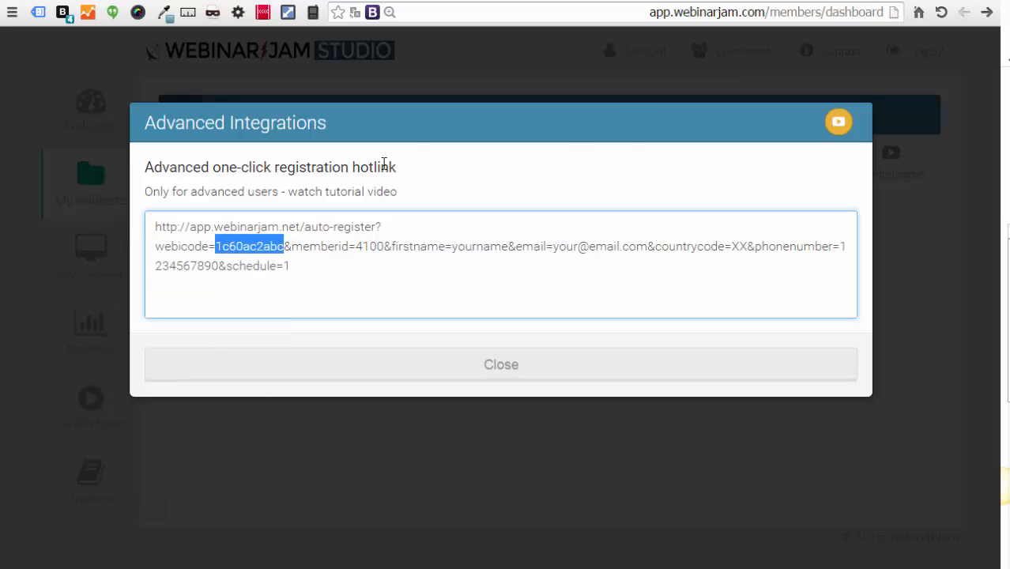
click(508, 368)
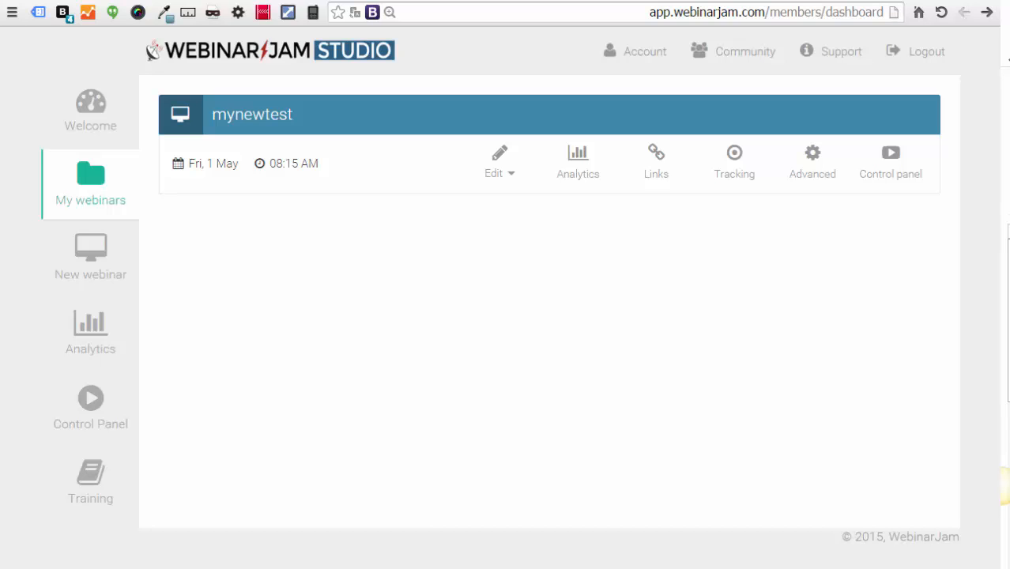
Step: Compare the hotlink against the thank-you script's webicode line and memberid 4100
key(alt+Tab)
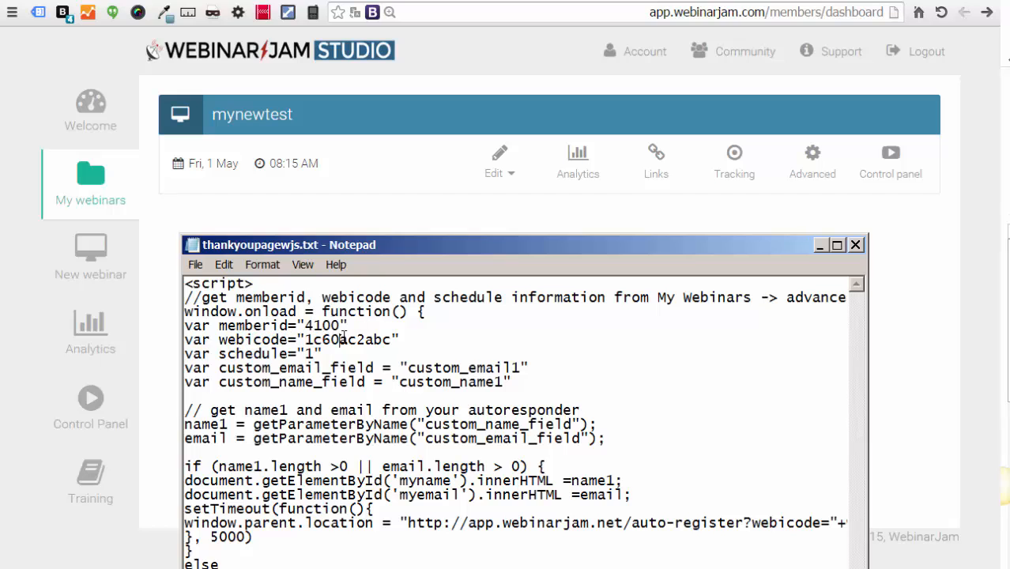
drag(219, 340, 408, 340)
drag(389, 245, 996, 253)
click(814, 160)
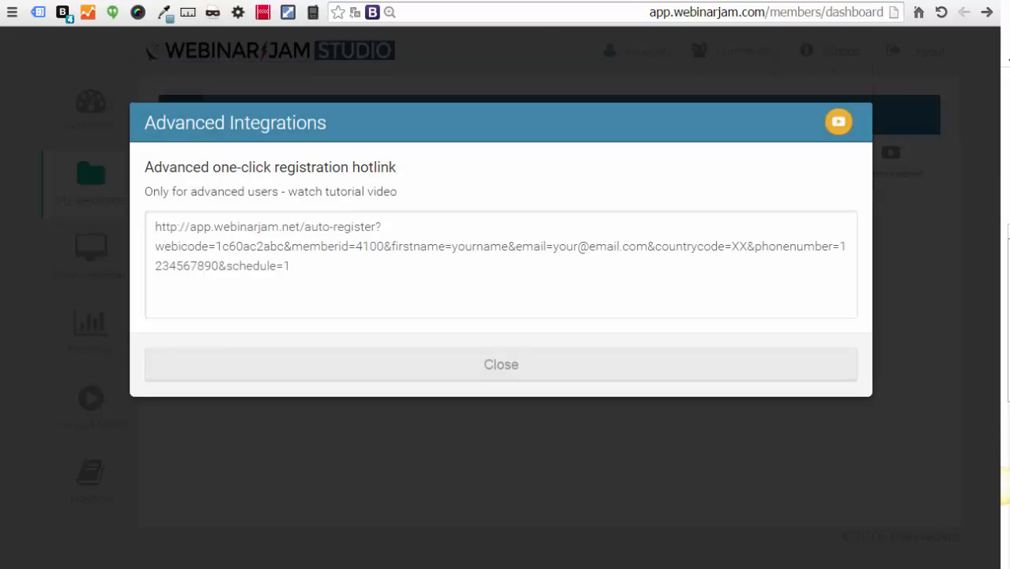
drag(1008, 269, 471, 319)
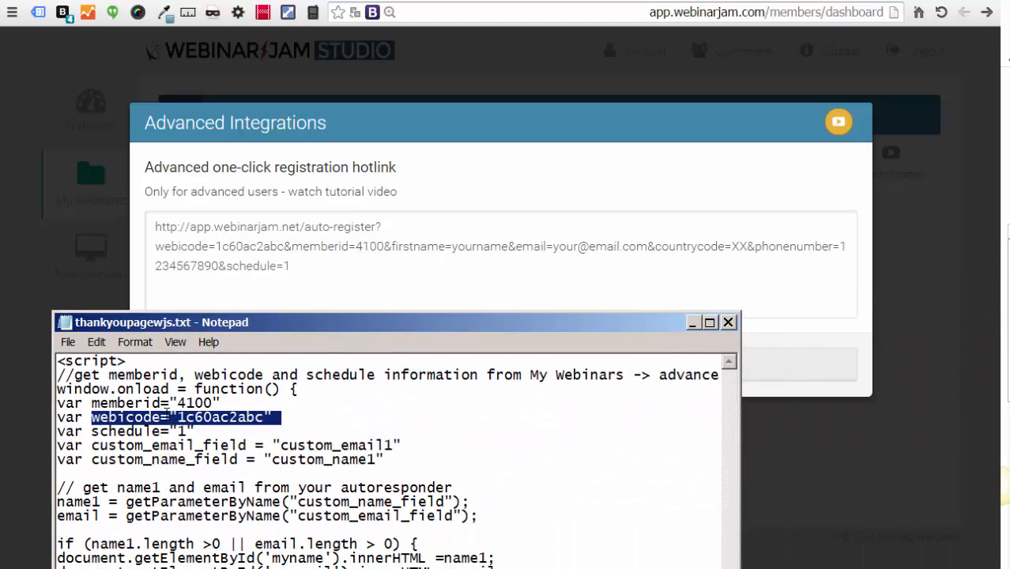
drag(179, 404, 204, 403)
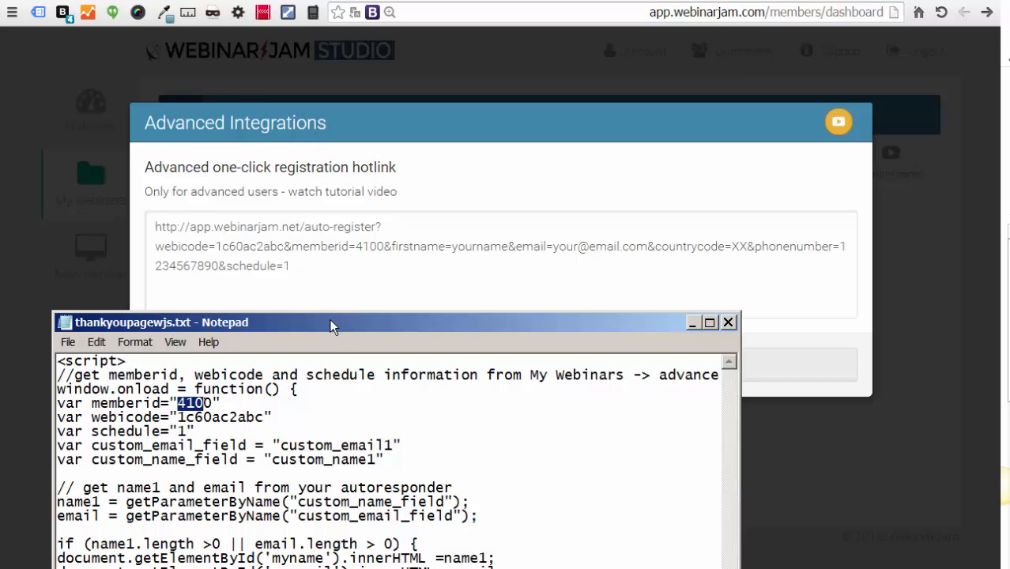
drag(332, 323, 578, 566)
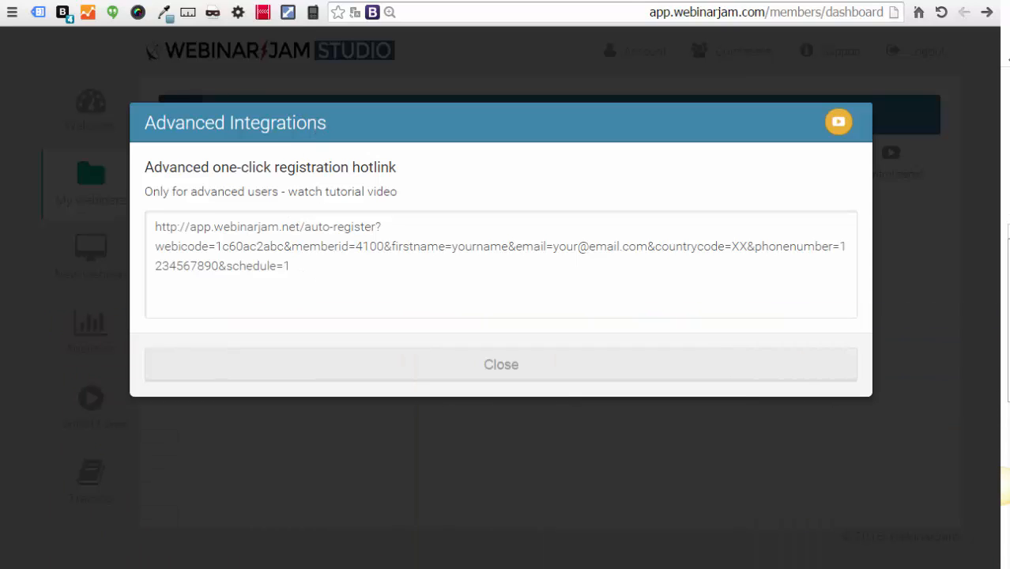
click(501, 369)
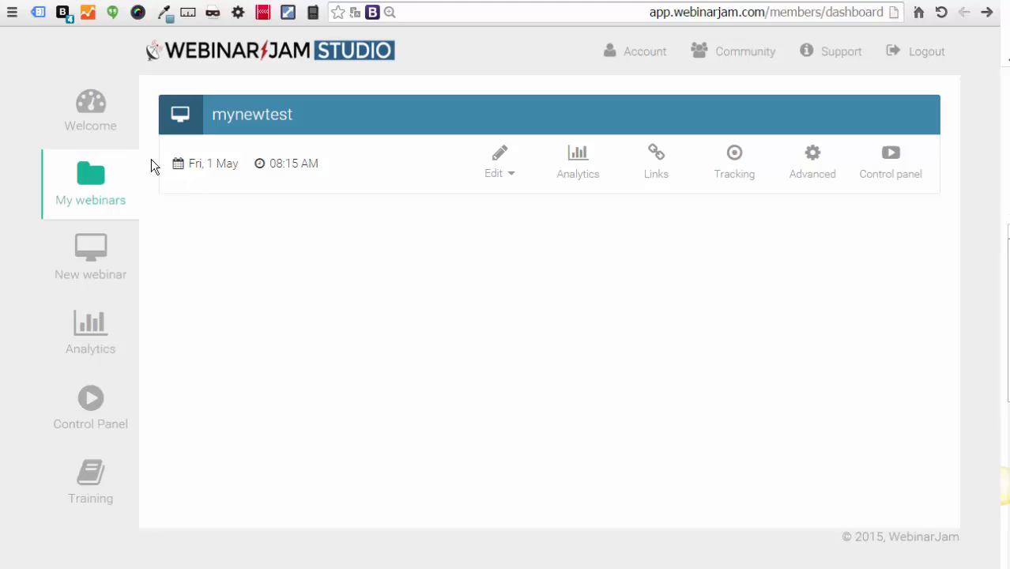
Step: Recheck the hotlink once more, set the script aside and return to the WordPress Dashboard
click(812, 157)
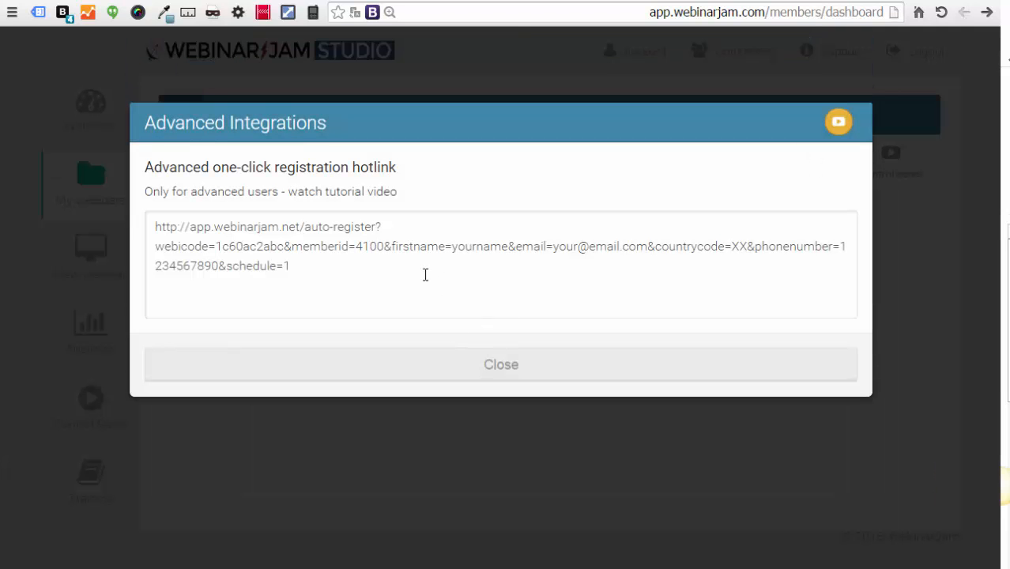
click(501, 373)
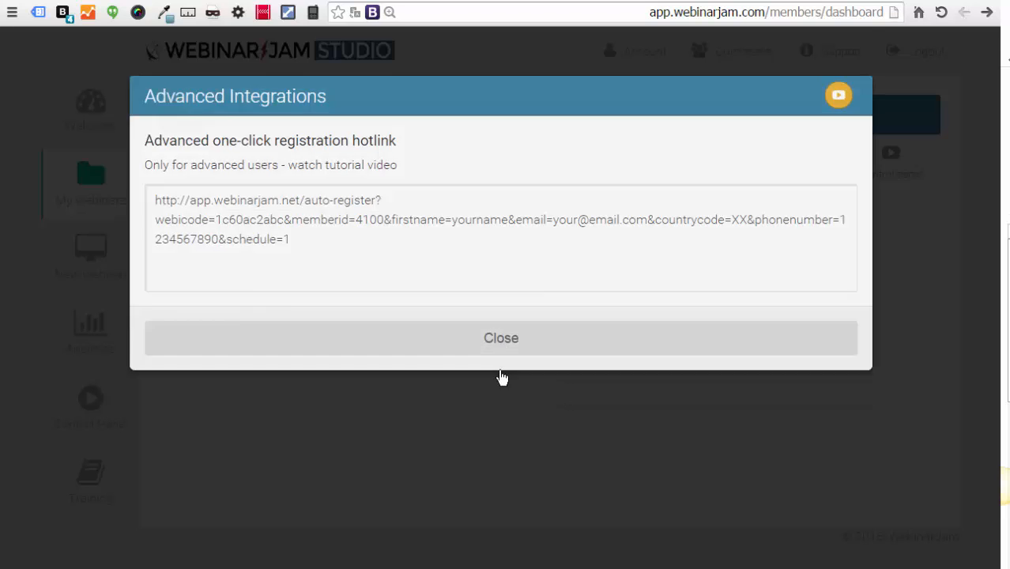
key(alt+Tab)
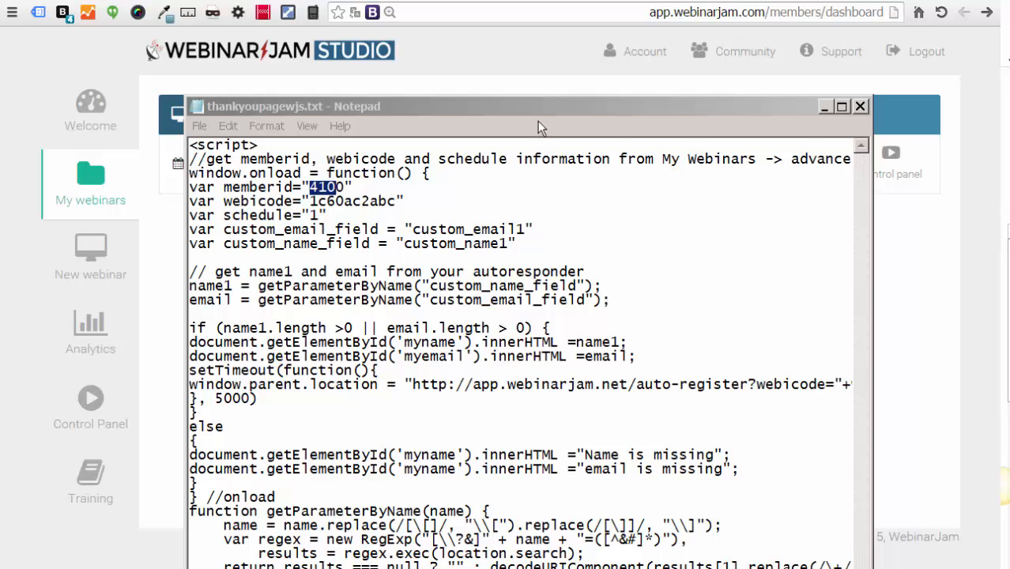
drag(535, 107, 1009, 119)
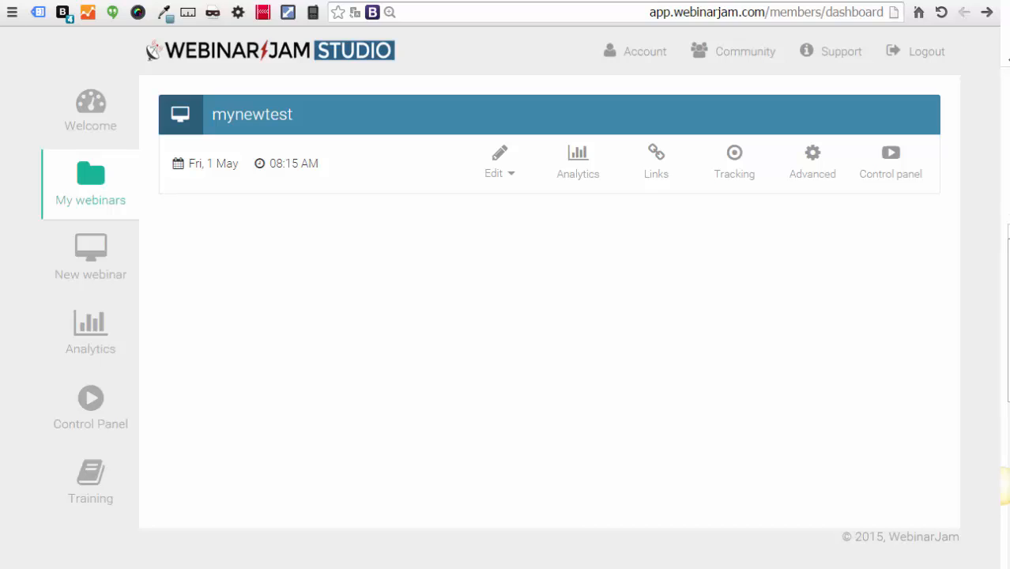
key(ctrl+Tab)
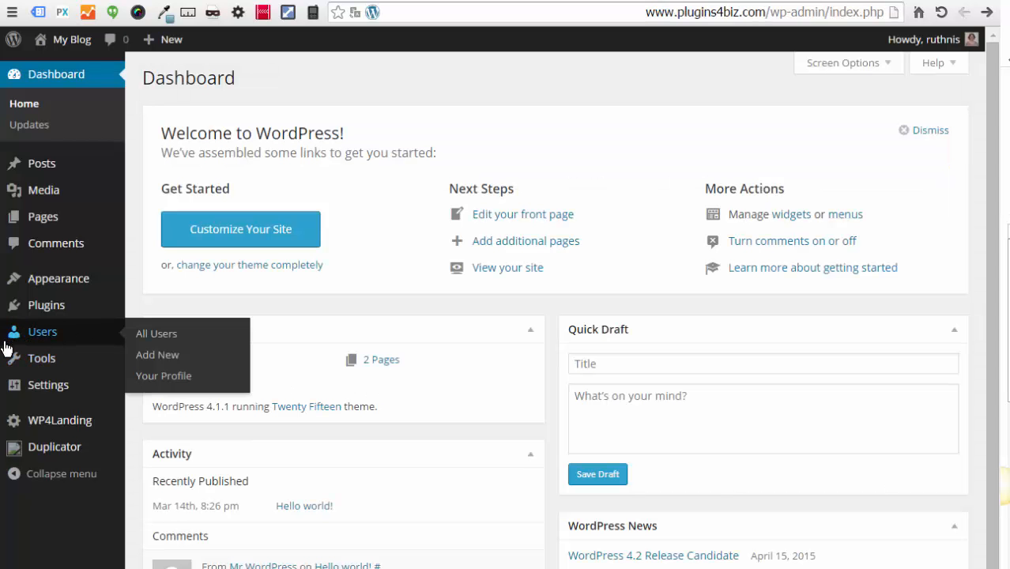
Step: Confirm on Installed Plugins that Raw HTML Snippets 1.1.3 is active
mouse_move(30, 313)
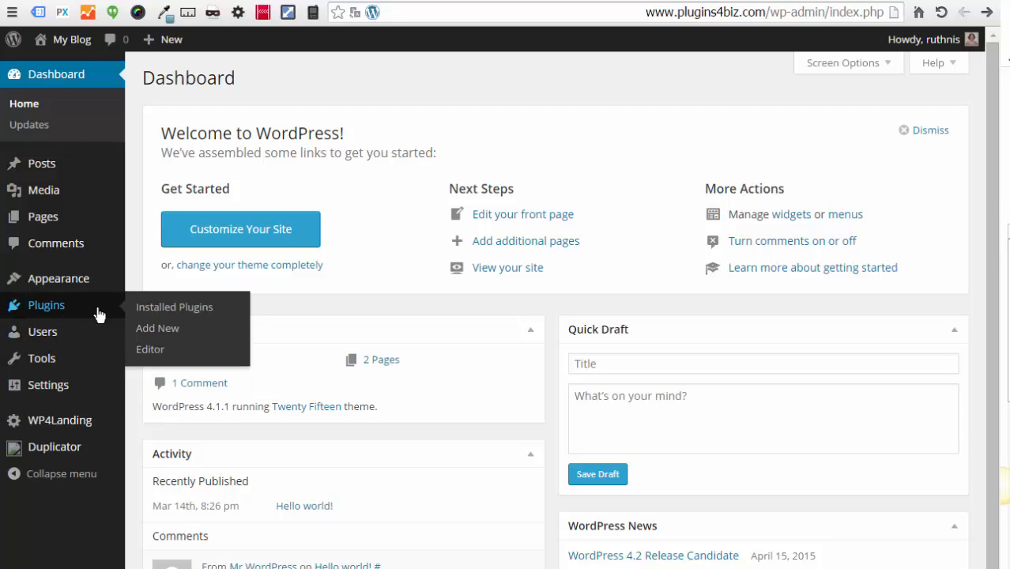
click(180, 310)
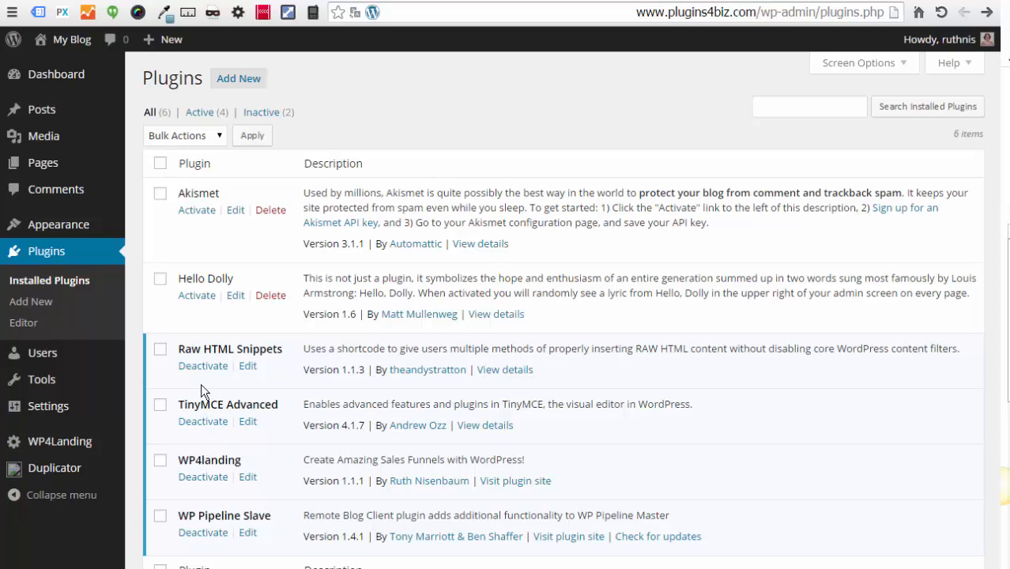
drag(177, 352, 287, 353)
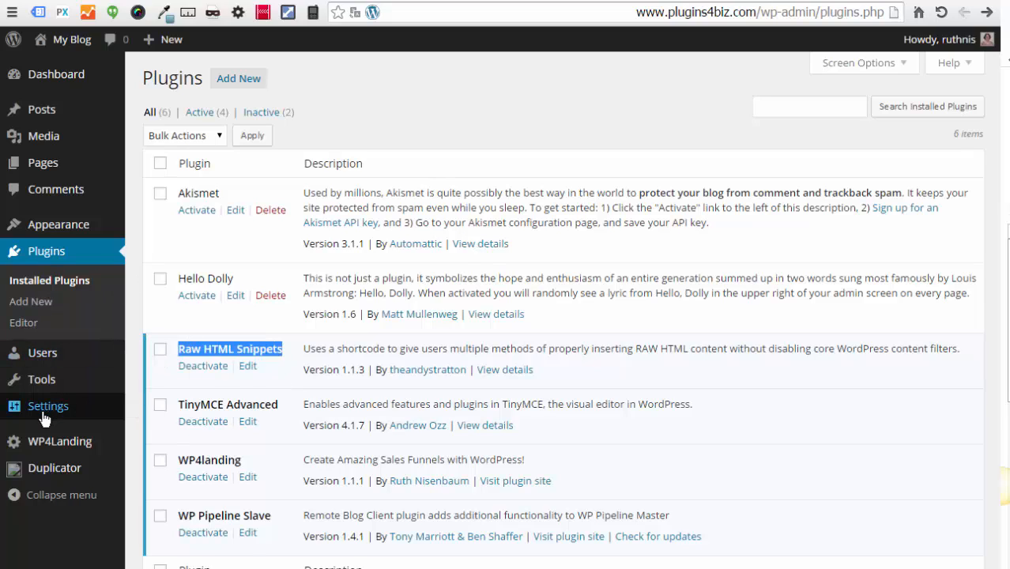
mouse_move(43, 412)
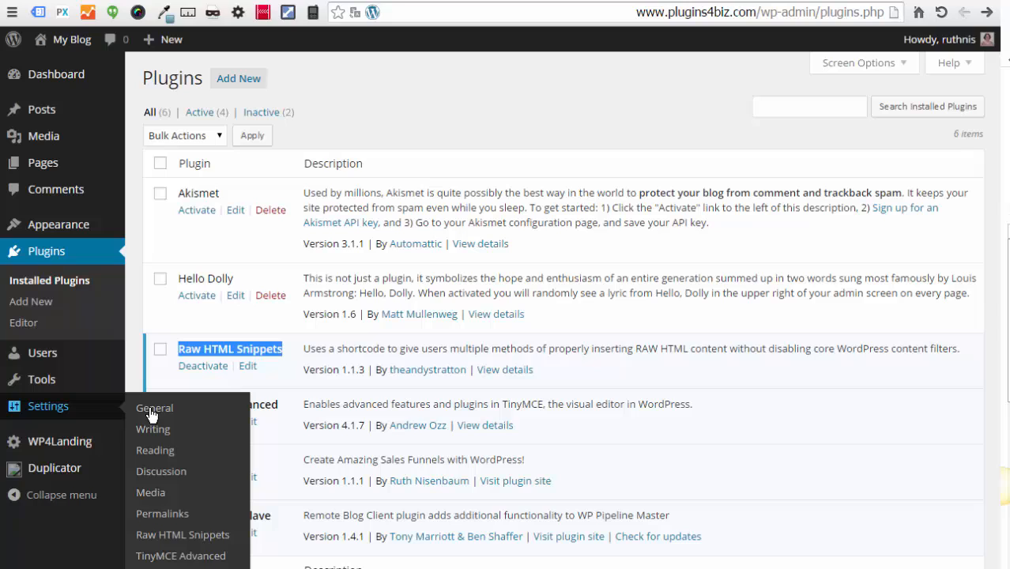
Step: Start a new Raw HTML snippet with ID landingpage-getresponse
click(180, 534)
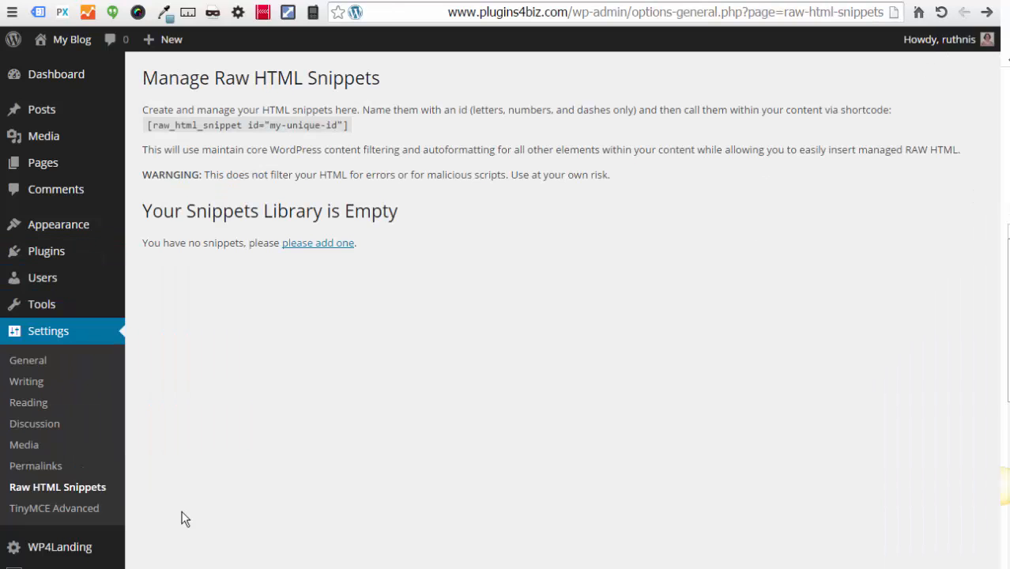
click(313, 245)
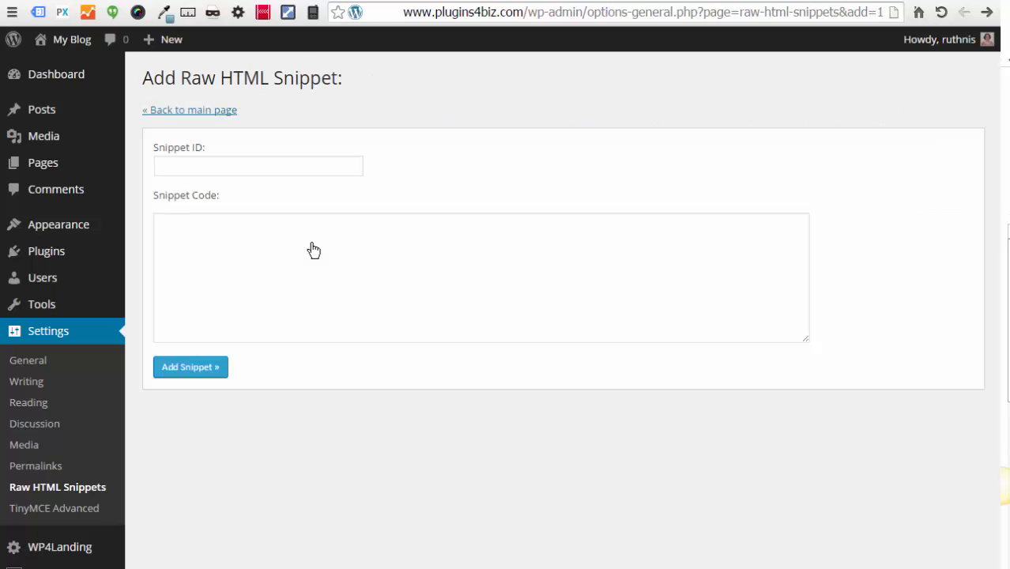
click(188, 162)
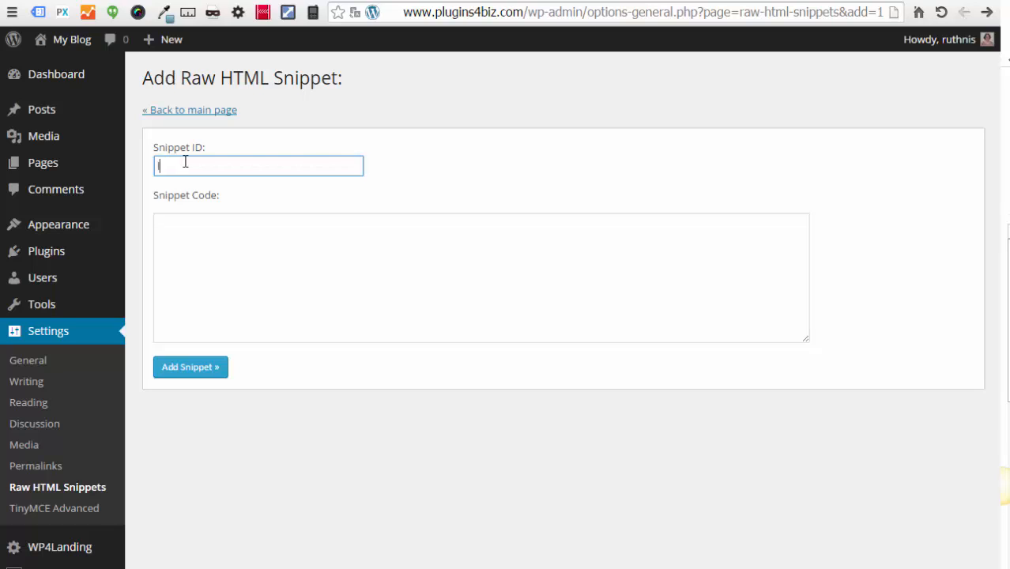
text(landingpage-getresponse)
Step: Paste the landing page script from Notepad as its code, save it, and return to the library
key(alt+Tab)
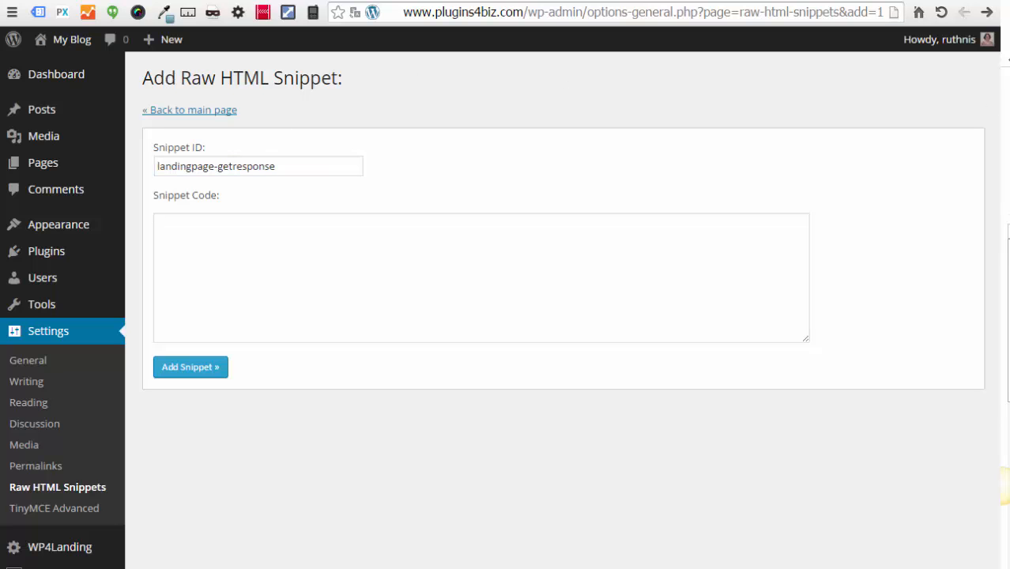
drag(1009, 164, 312, 170)
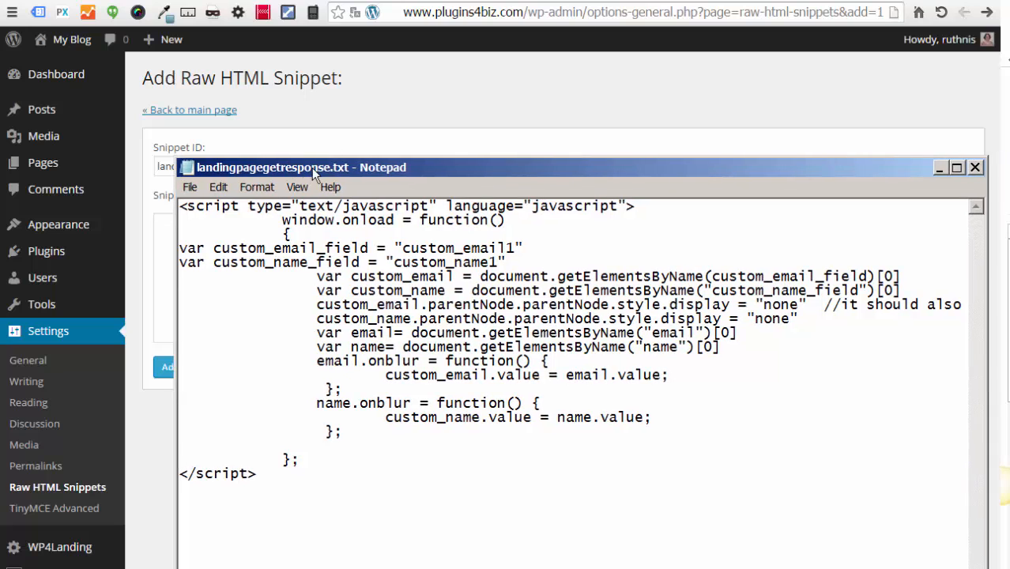
drag(264, 474, 151, 203)
right_click(244, 208)
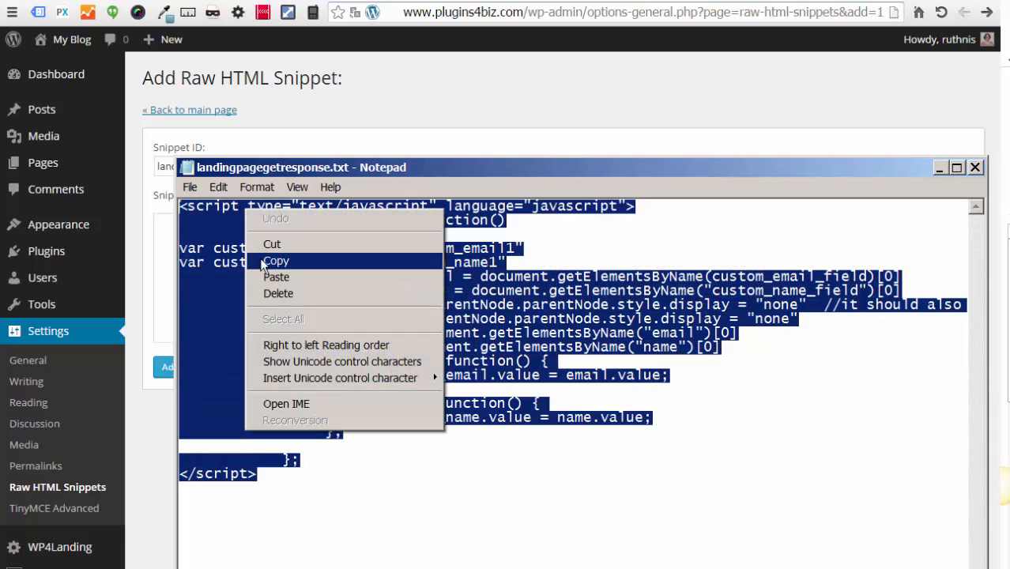
click(265, 261)
key(alt+Tab)
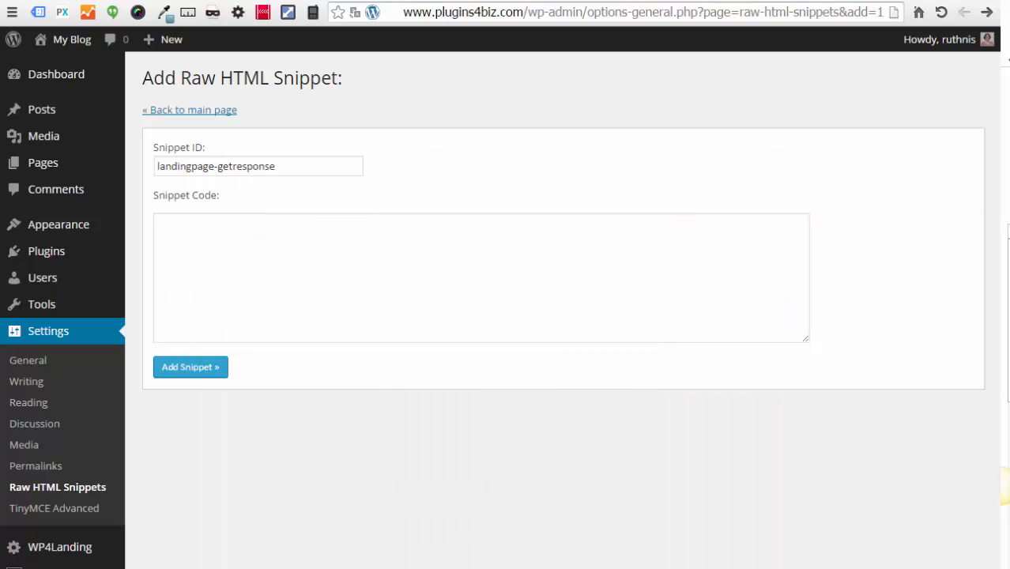
click(235, 234)
key(ctrl+v)
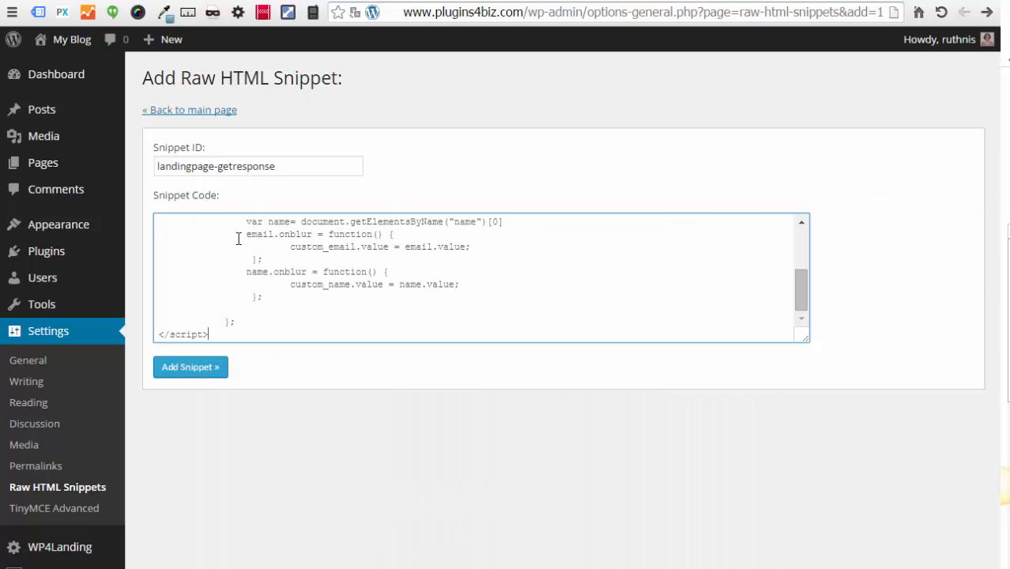
click(200, 377)
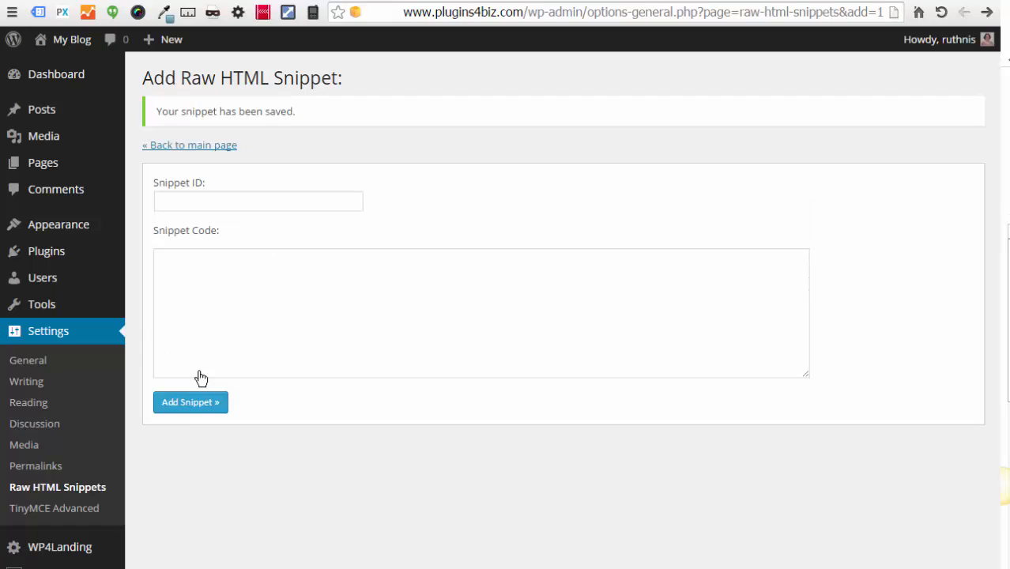
click(207, 147)
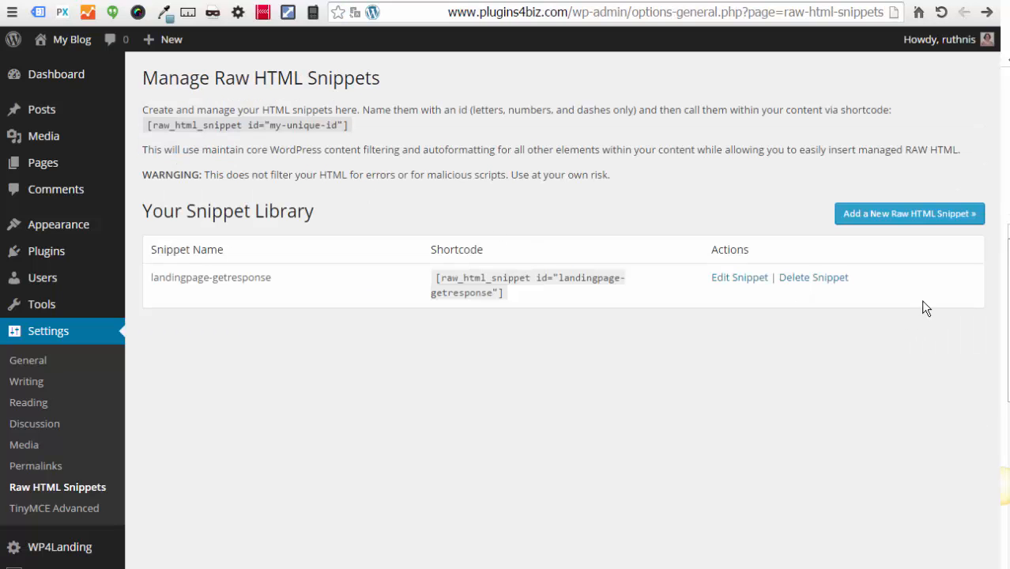
Step: Start a second snippet with ID thankyoupage-wjs
click(900, 215)
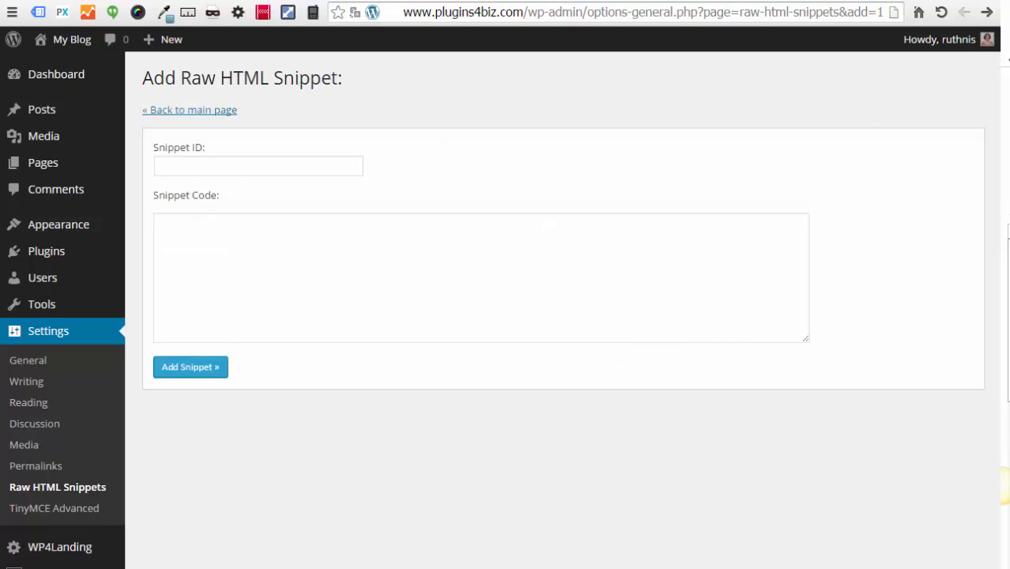
click(221, 164)
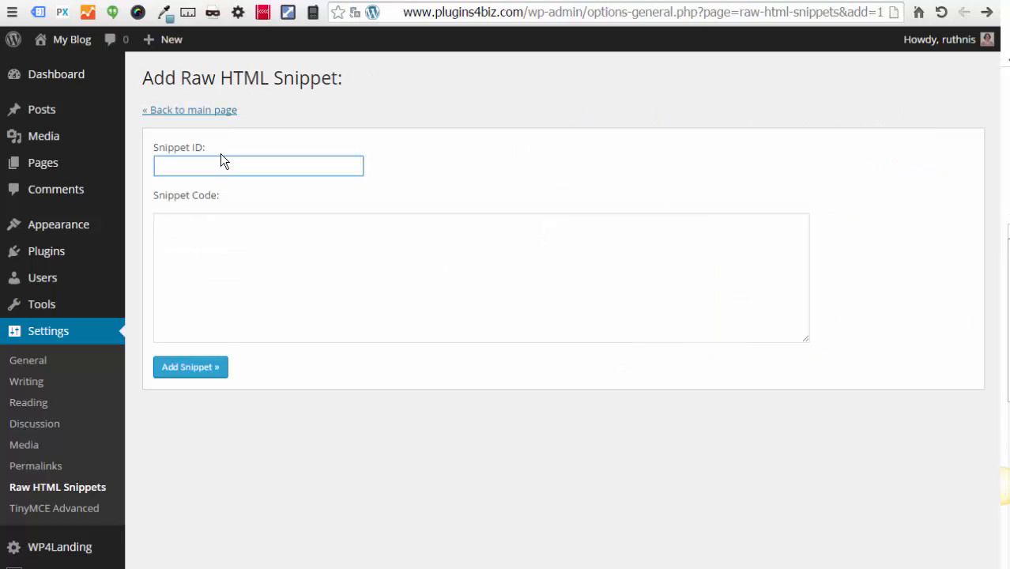
text(thankyu)
Step: Paste the thankyoupagewjs.txt script as its code, save it, and return to the library
drag(1004, 104, 405, 32)
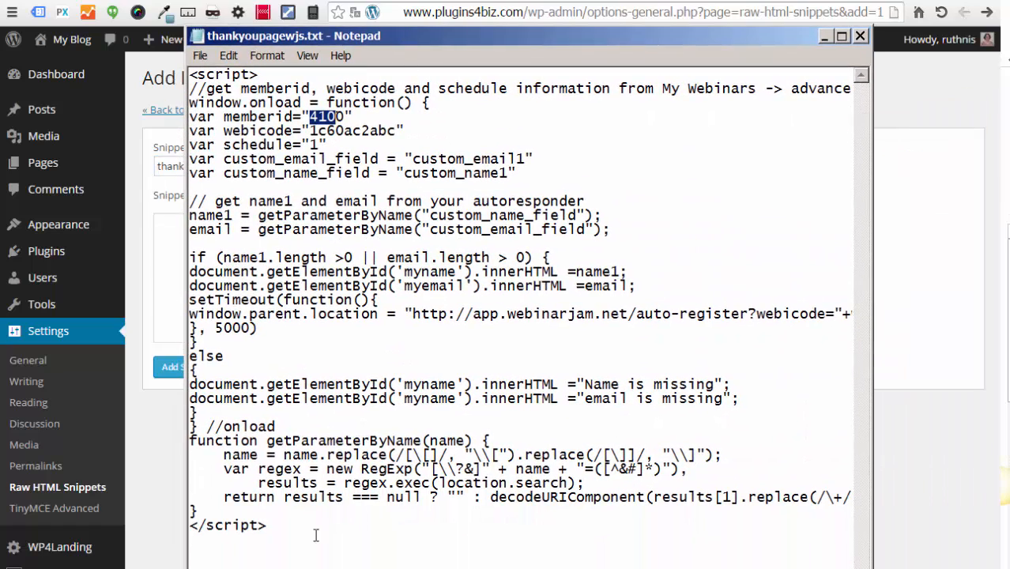
drag(297, 544, 187, 76)
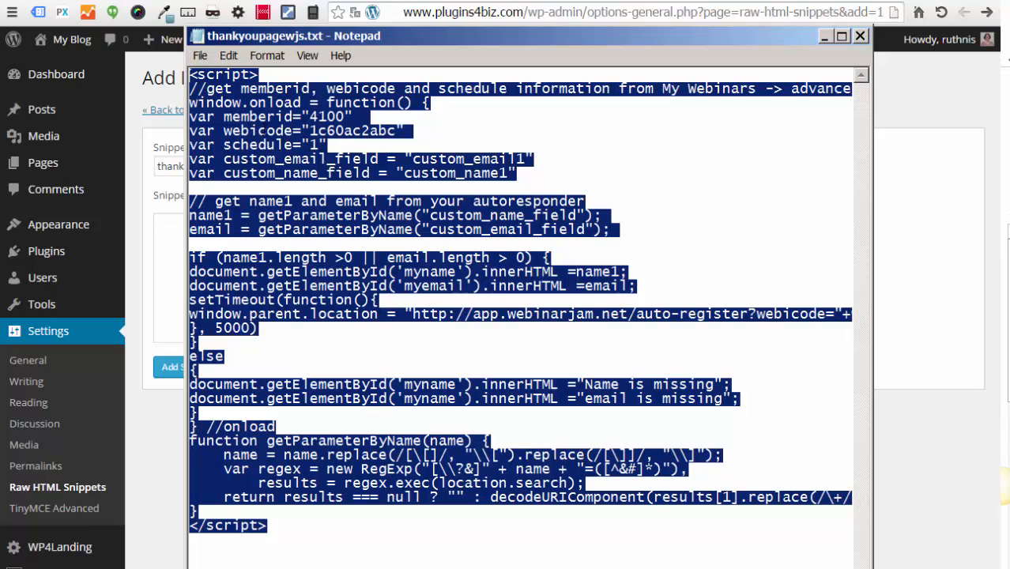
right_click(262, 130)
click(286, 181)
key(alt+Tab)
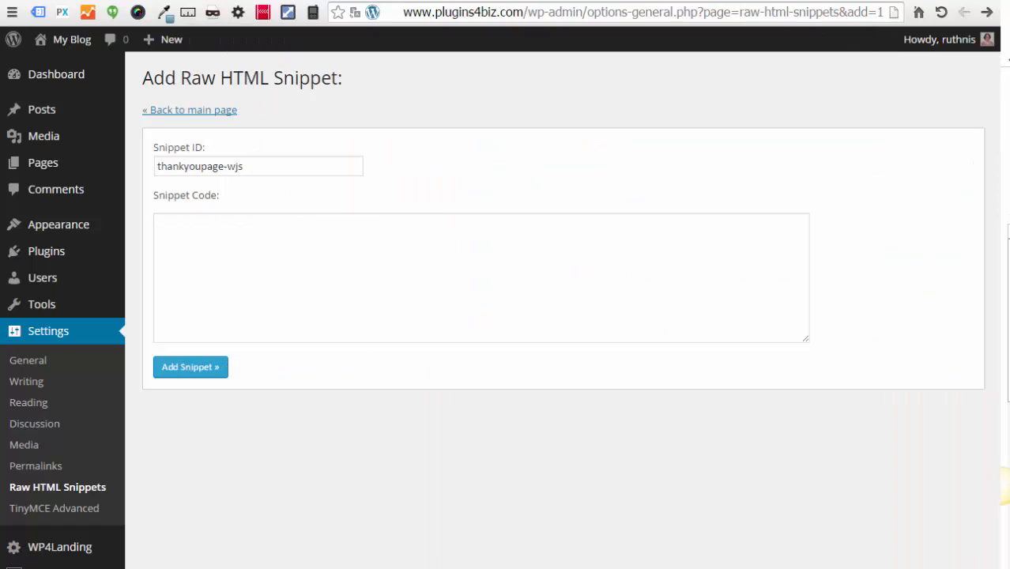
click(194, 238)
key(ctrl+v)
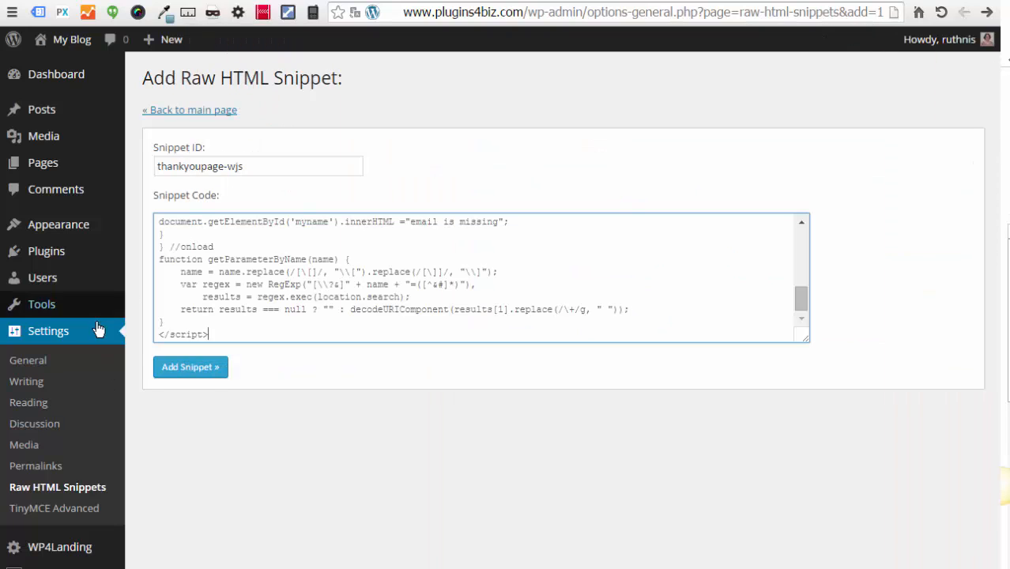
click(207, 374)
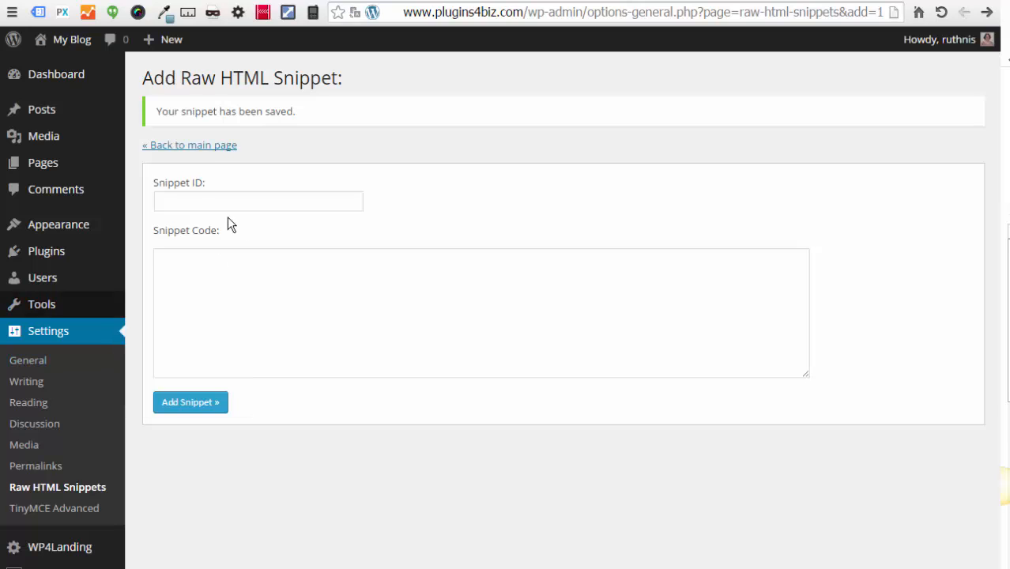
click(219, 149)
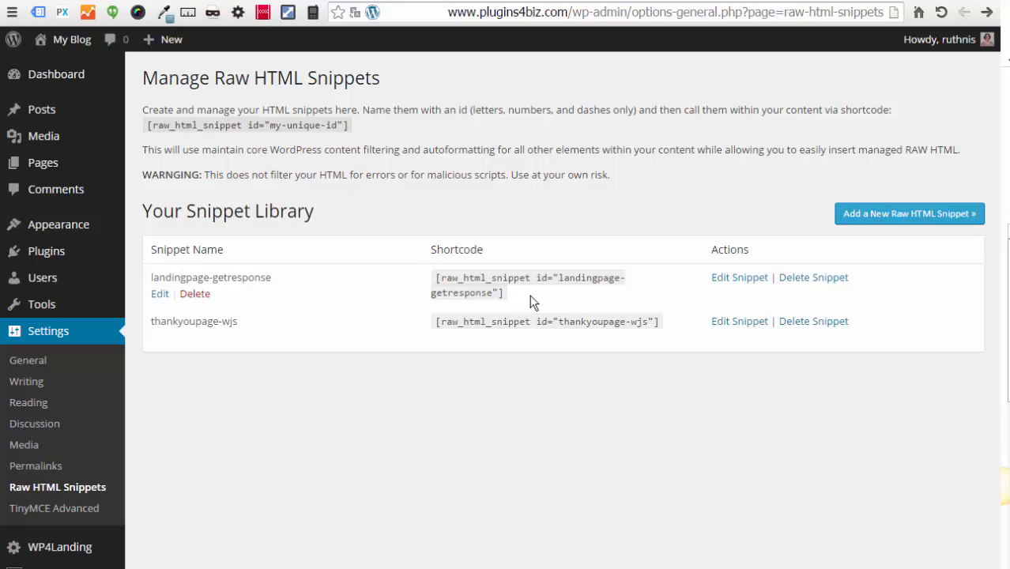
Step: Copy the landingpage-getresponse shortcode from the snippet library
drag(516, 292, 431, 275)
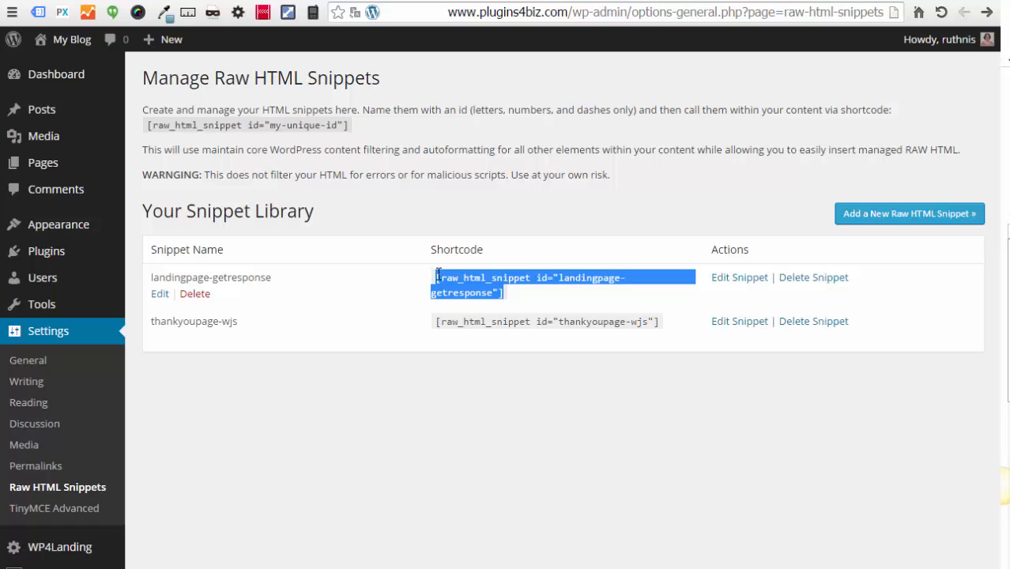
right_click(452, 277)
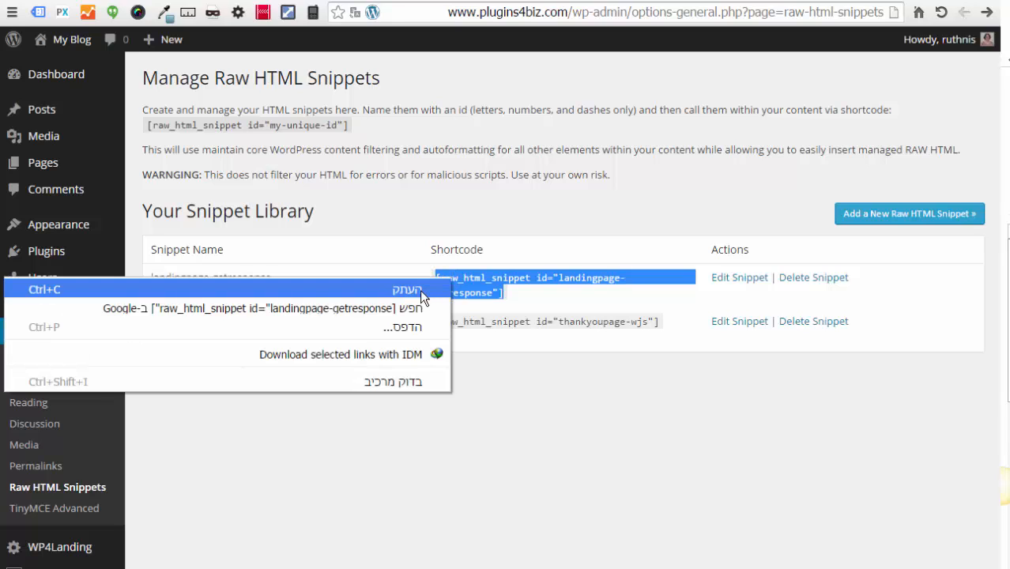
click(420, 289)
Step: Check the All Pages list, then go back to Raw HTML Snippets
mouse_move(115, 163)
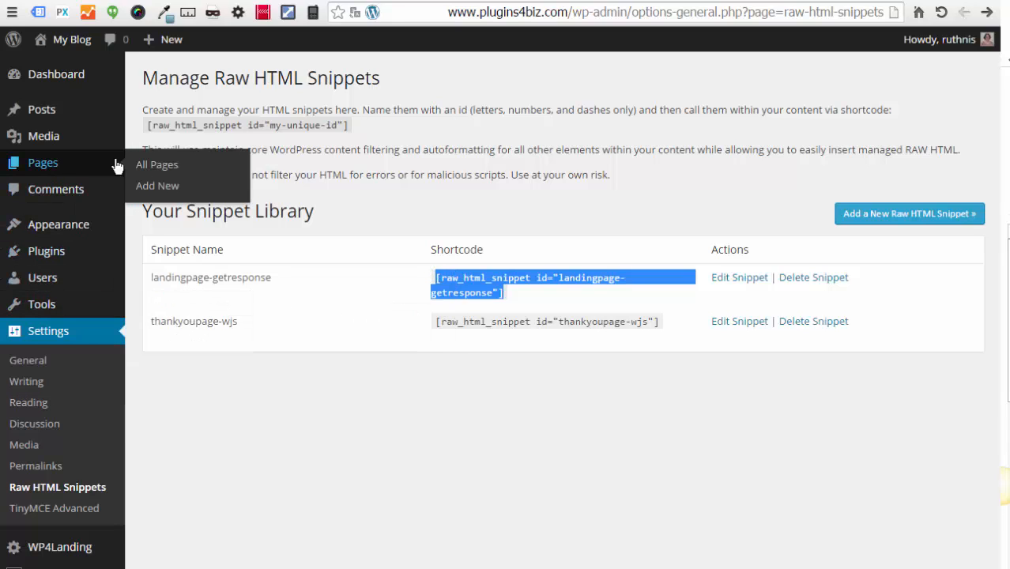
click(169, 169)
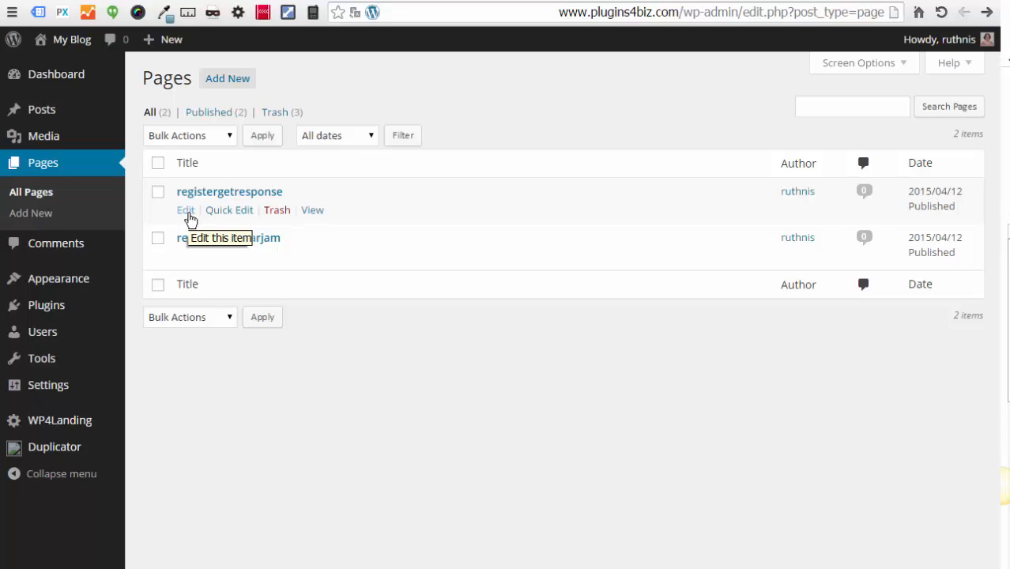
mouse_move(58, 386)
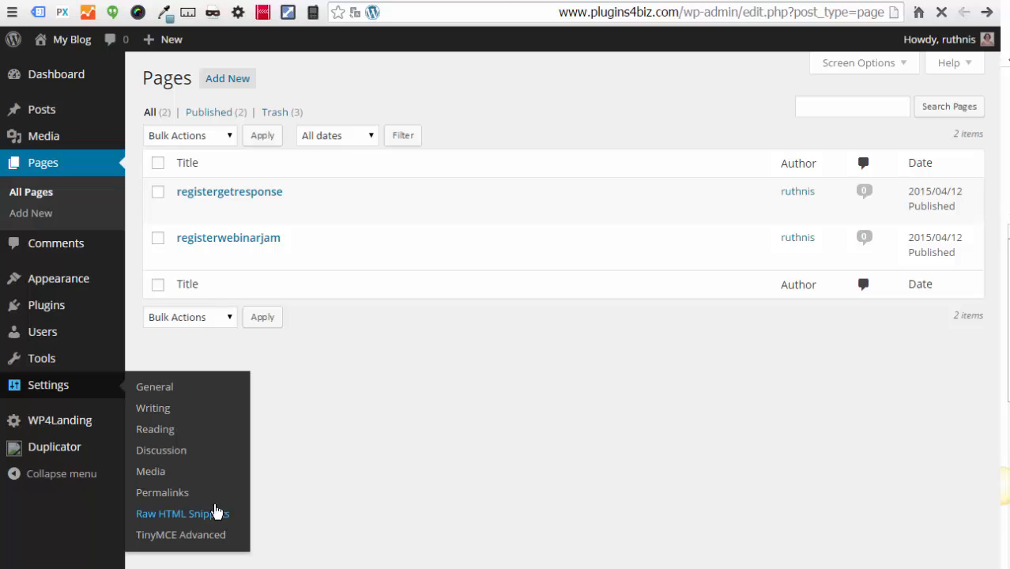
click(217, 514)
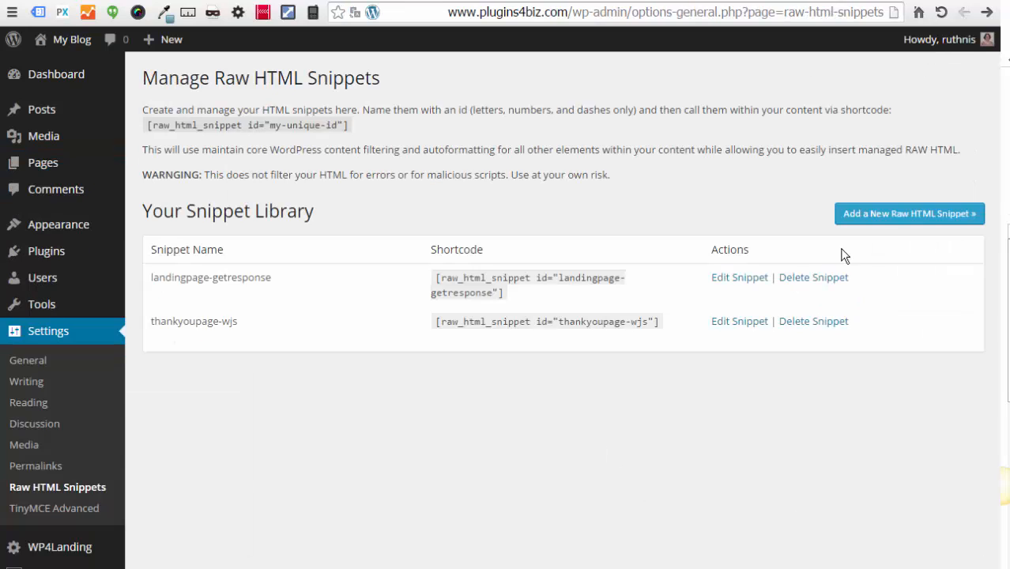
Step: Start a third snippet with ID getresponseform
click(895, 223)
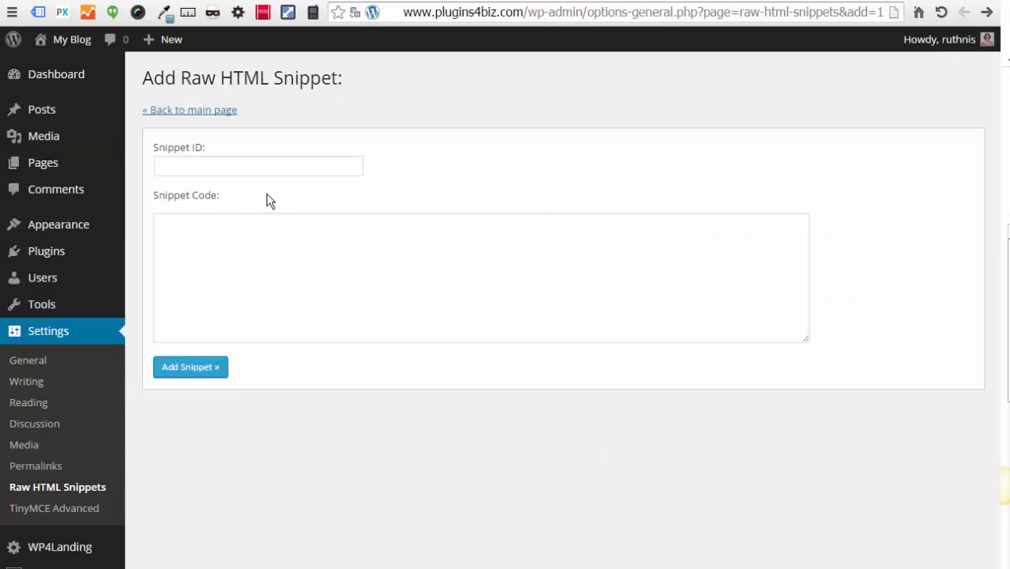
click(216, 172)
text(get)
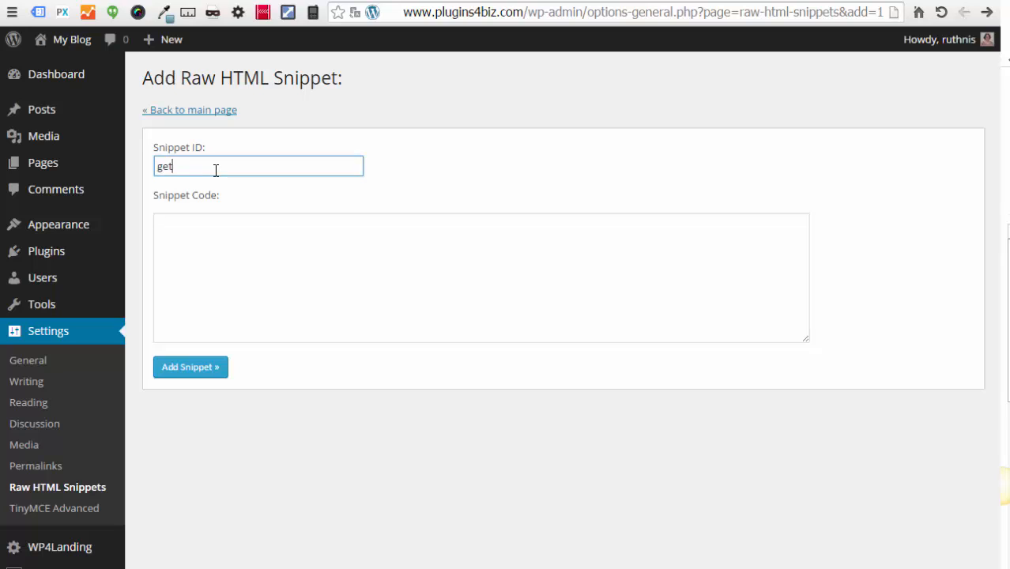
text(responseform)
Step: Paste the GetResponse web form script from Notepad as its code and save the snippet
key(alt+Tab)
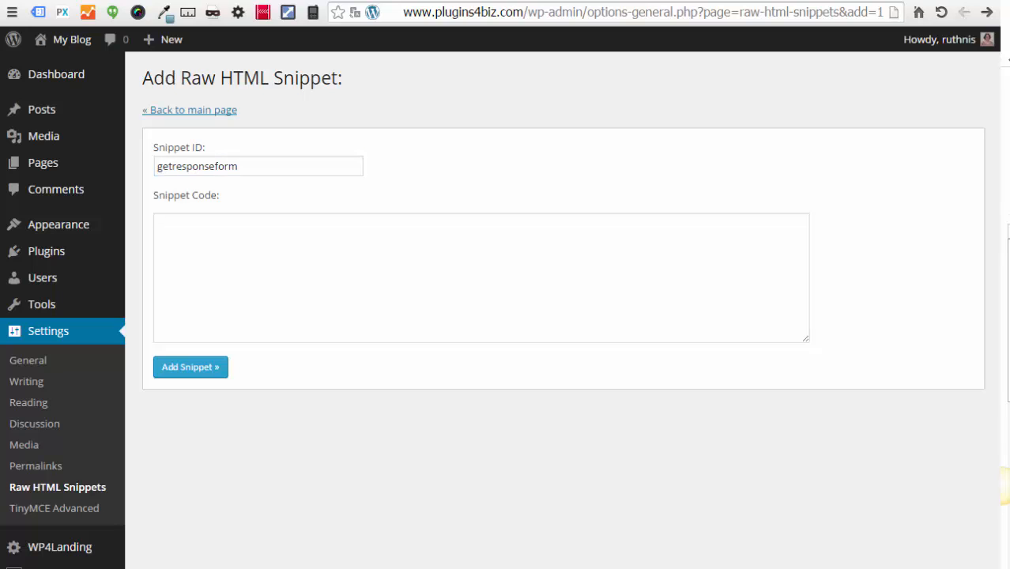
drag(1009, 175, 599, 197)
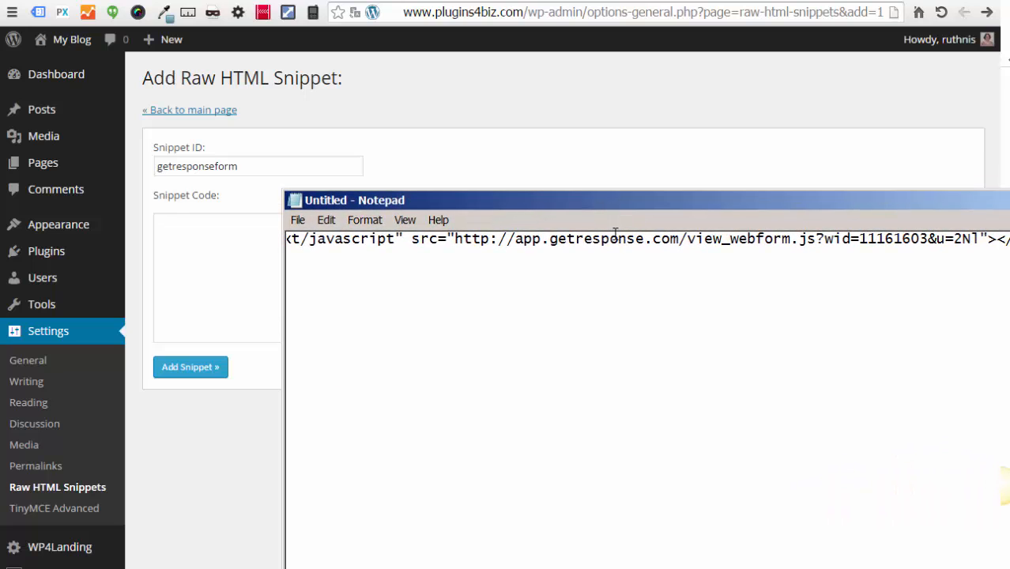
click(614, 236)
key(Home)
key(ctrl+a)
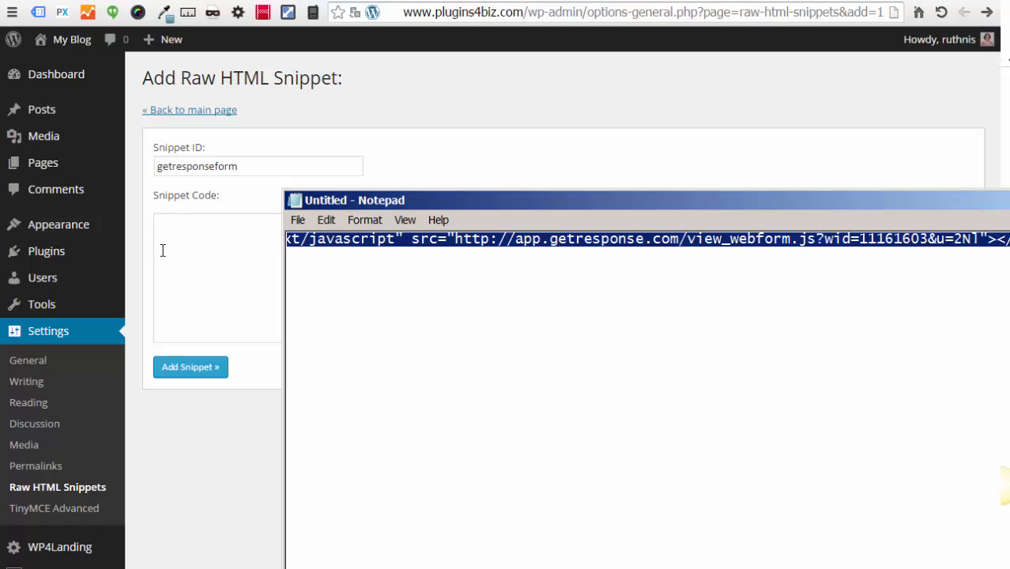
click(203, 235)
key(ctrl+v)
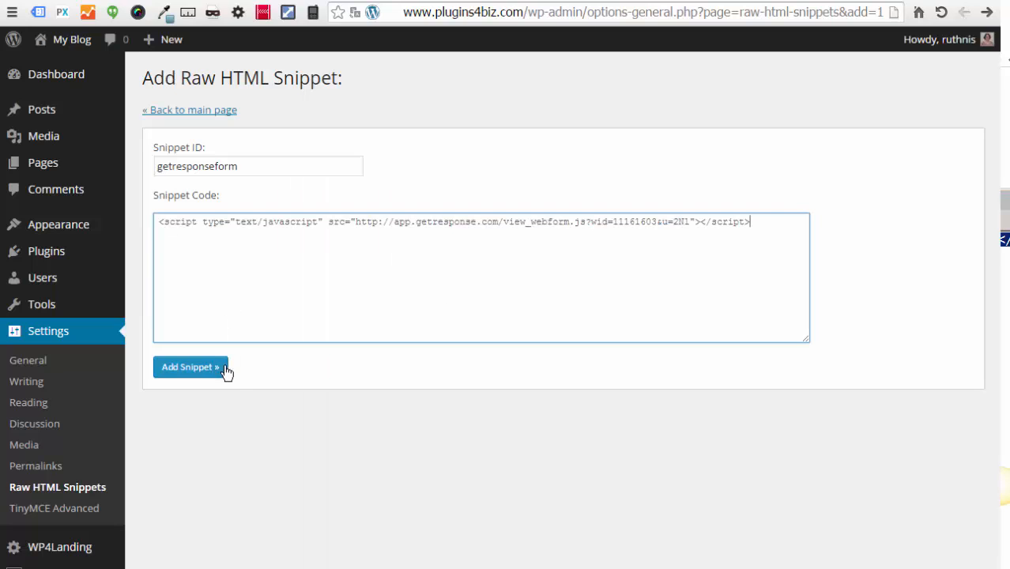
click(216, 372)
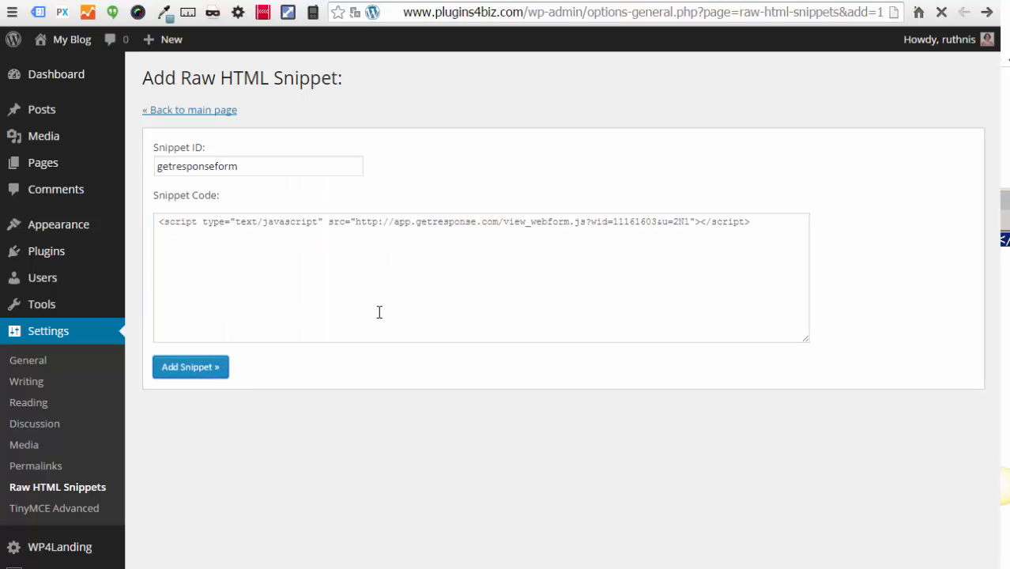
click(200, 146)
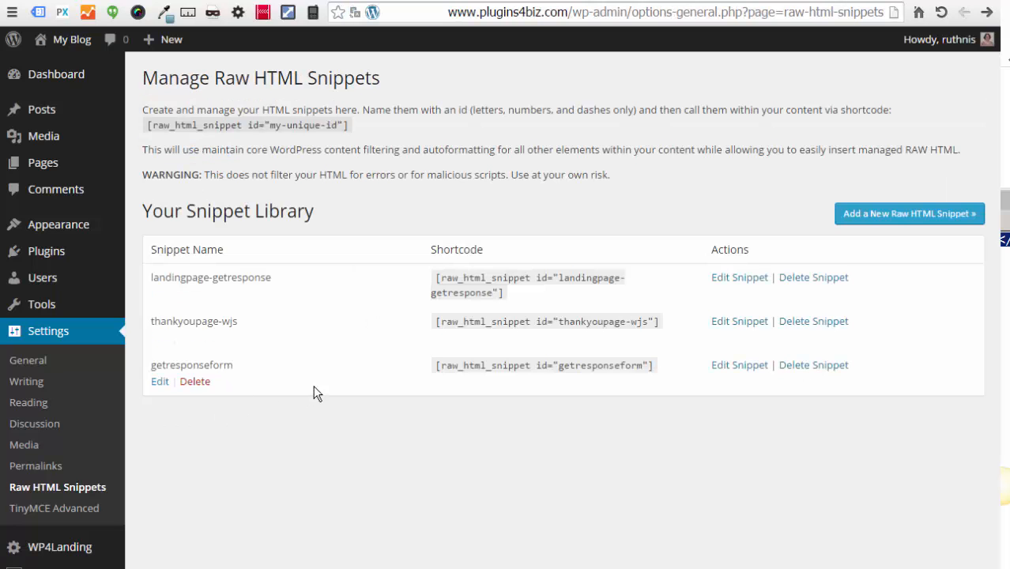
Step: Open the registergetresponse page for editing in a new tab beside the snippet library
drag(435, 366, 656, 368)
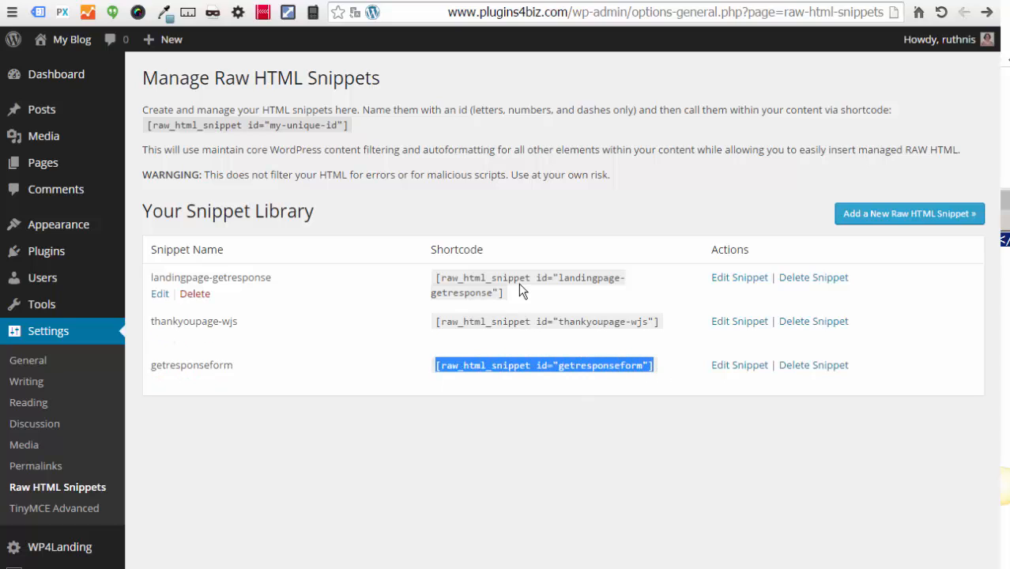
drag(519, 290, 434, 277)
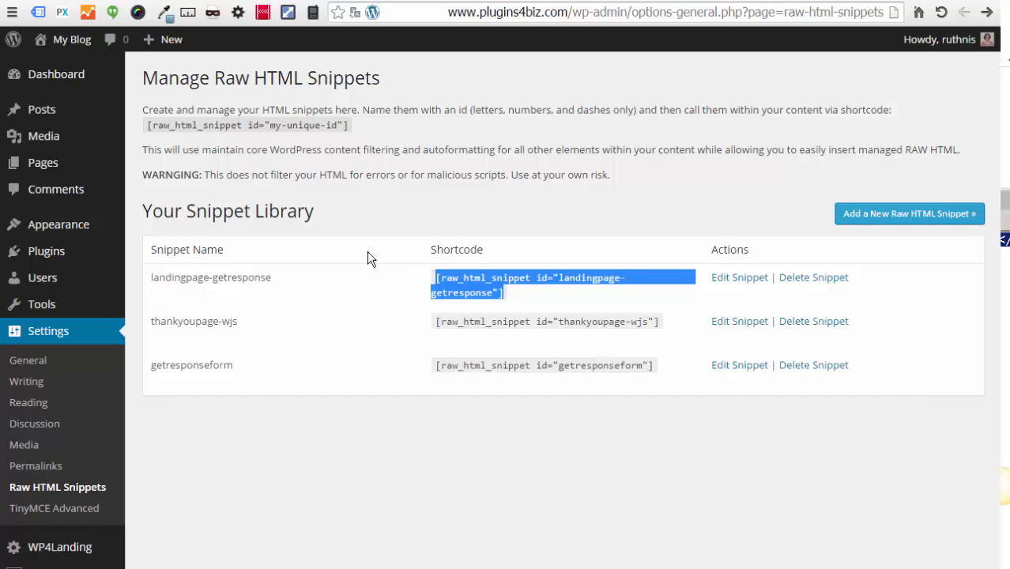
mouse_move(111, 162)
right_click(145, 172)
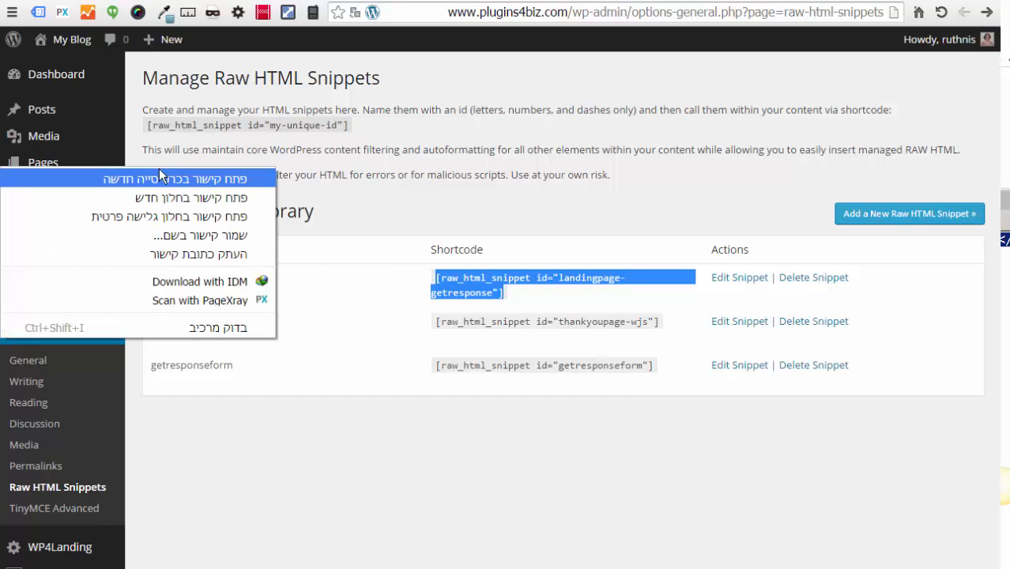
click(159, 169)
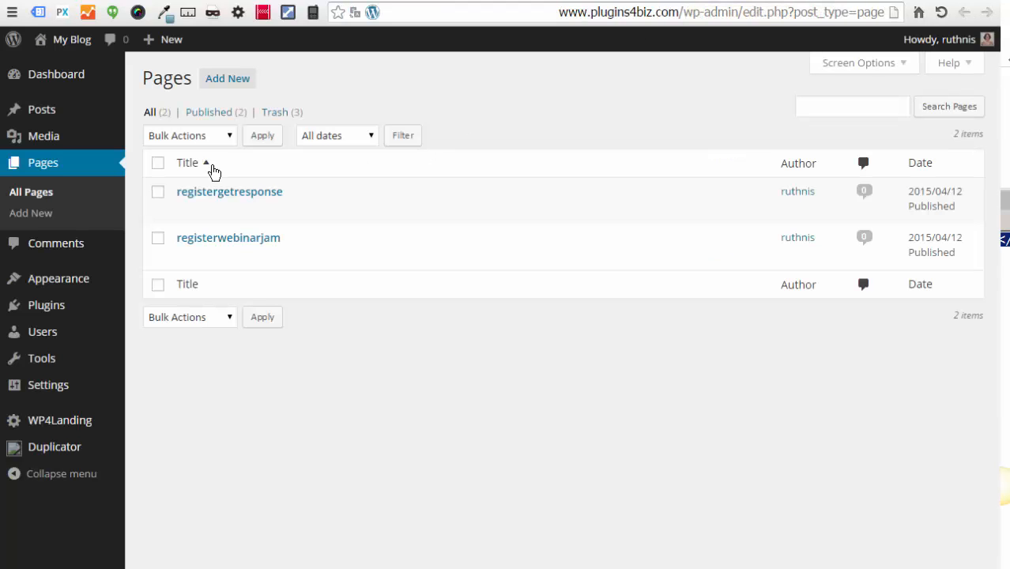
mouse_move(241, 194)
click(185, 211)
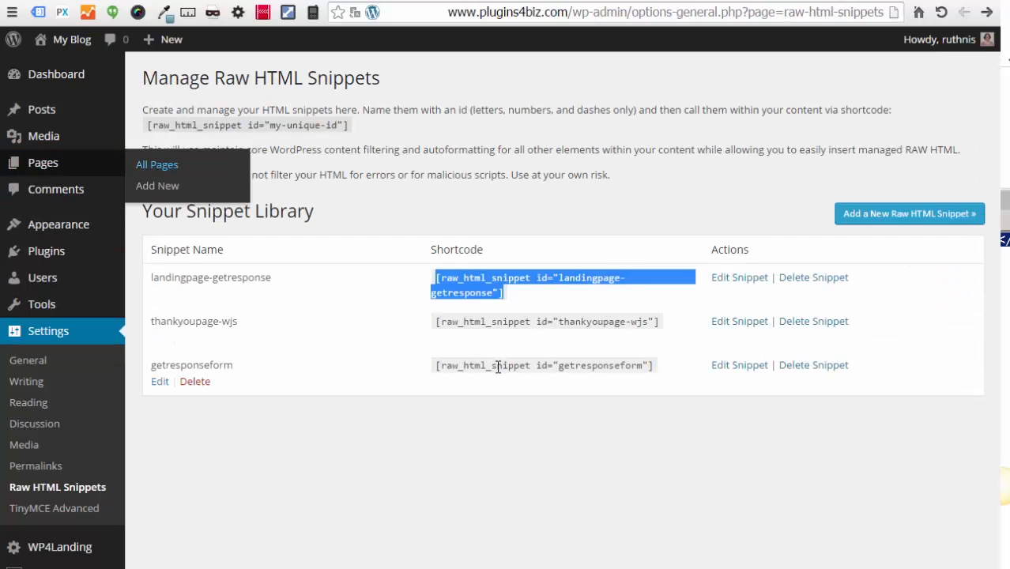
Step: Copy the getresponseform shortcode and paste it into the registergetresponse page
click(673, 371)
drag(654, 368, 444, 373)
right_click(455, 364)
click(408, 374)
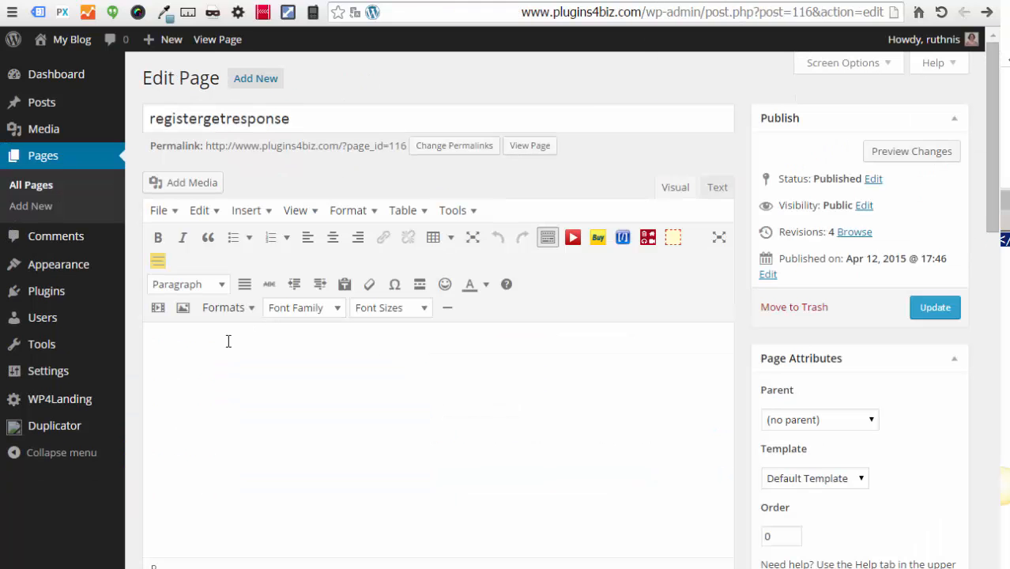
key(ctrl+v)
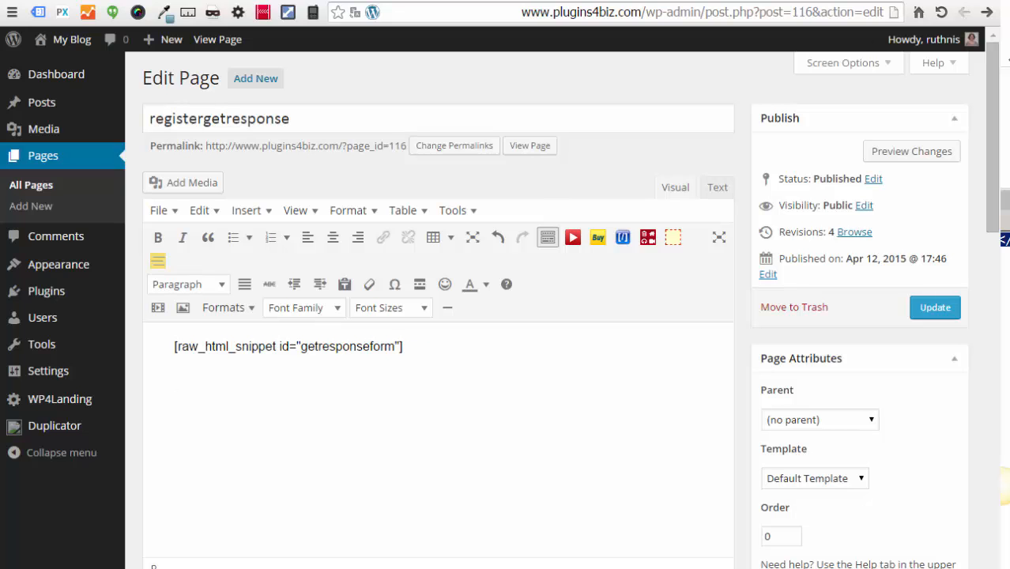
Step: Copy the landingpage-getresponse shortcode and paste it on a new line below the first
click(786, 0)
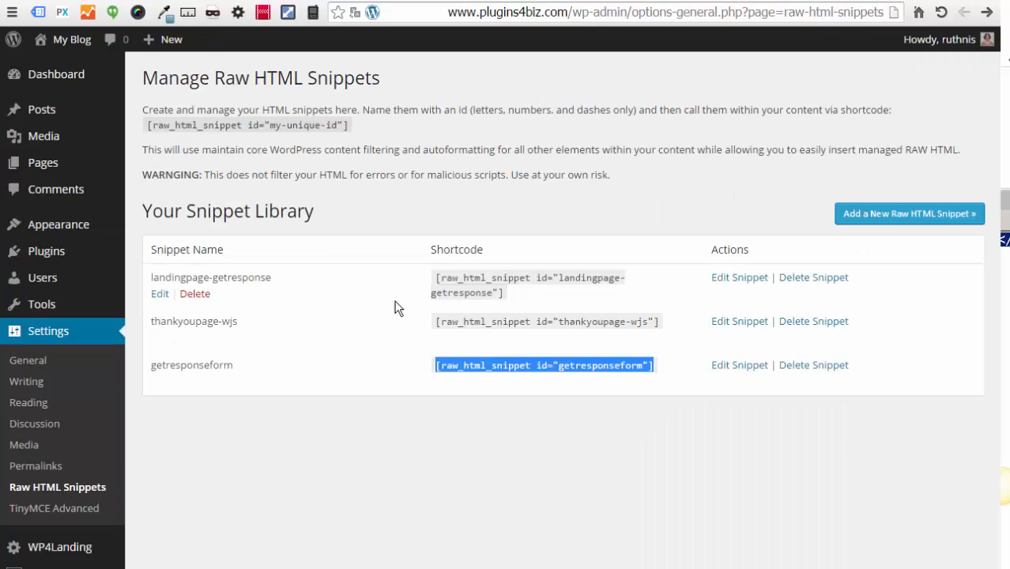
drag(512, 295, 429, 272)
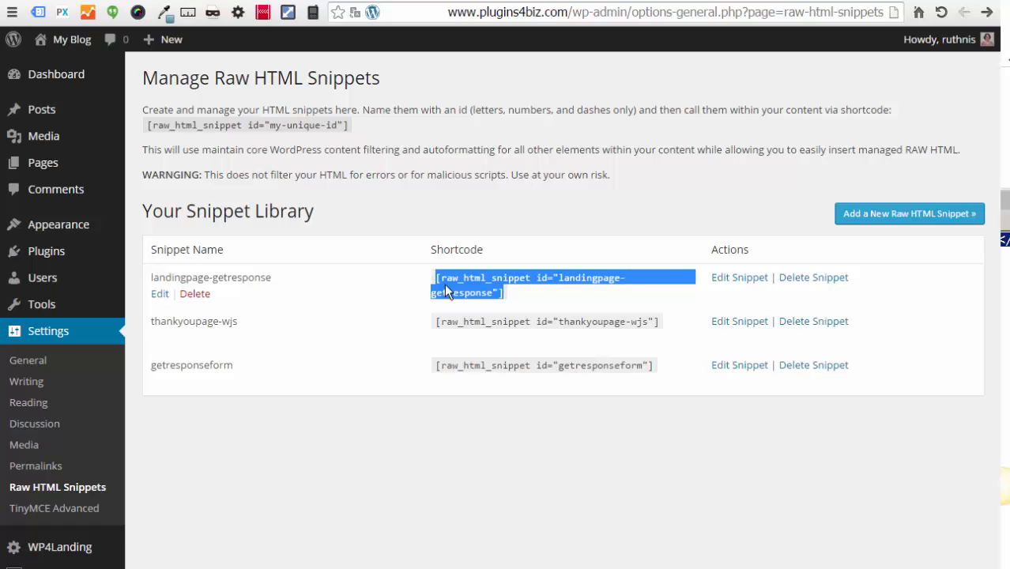
right_click(446, 273)
click(418, 282)
click(707, 3)
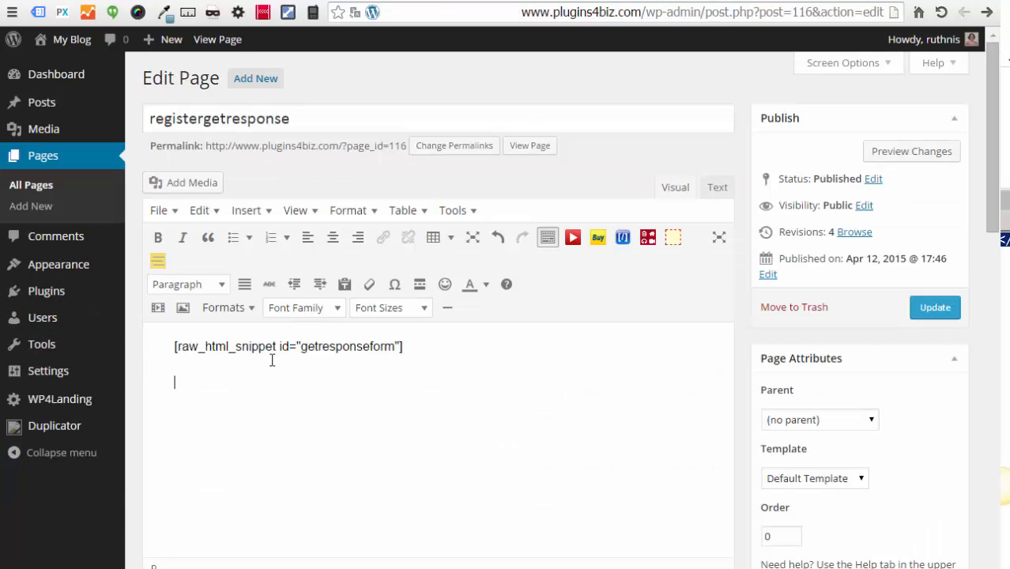
key(Return)
key(ctrl+v)
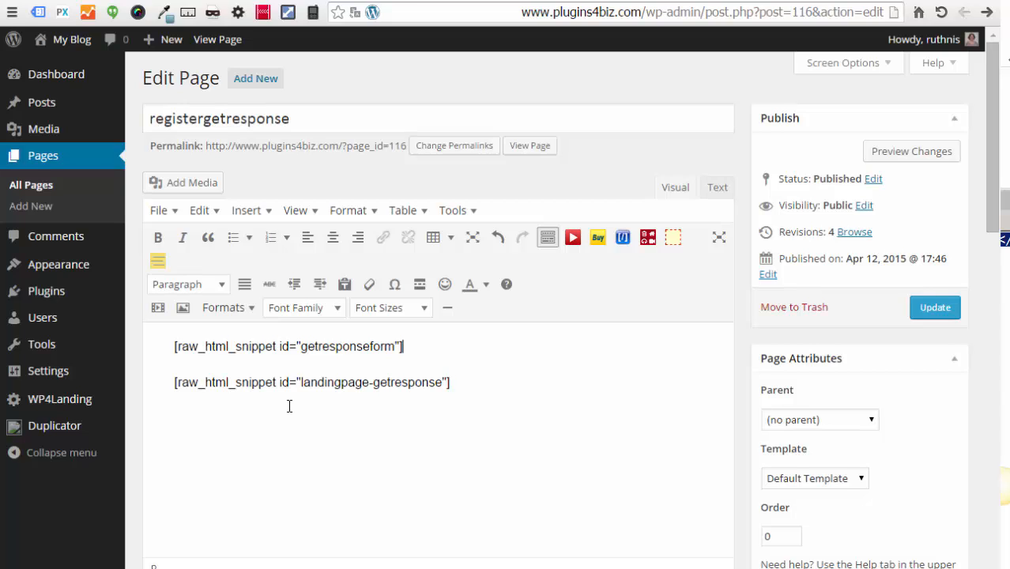
Step: Add the line 'Please sign up for our webinar' above the shortcodes and update the page
key(Return)
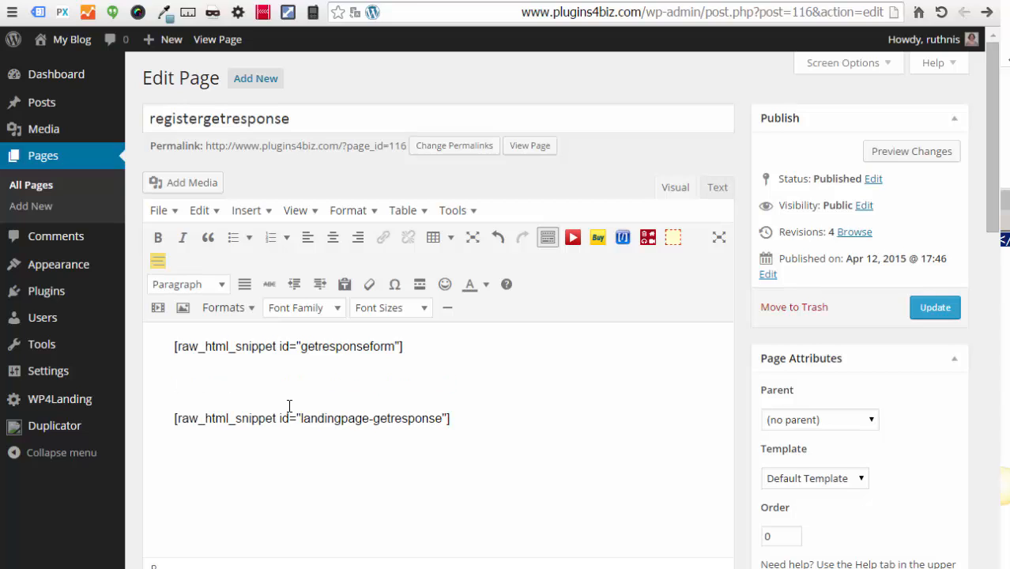
key(Return)
key(Up)
text(Please se)
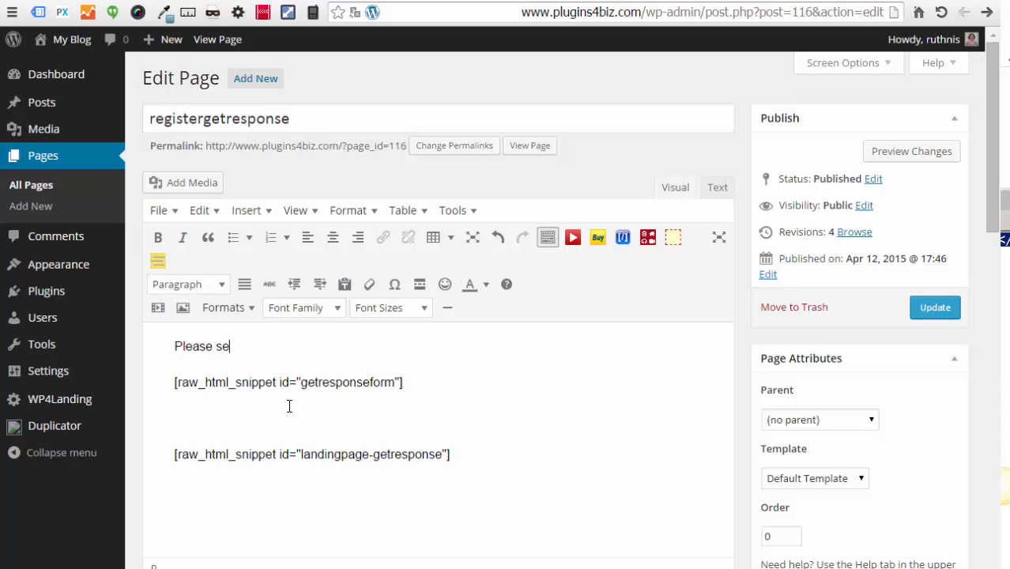
key(BackSpace)
text(ign up for our webinar)
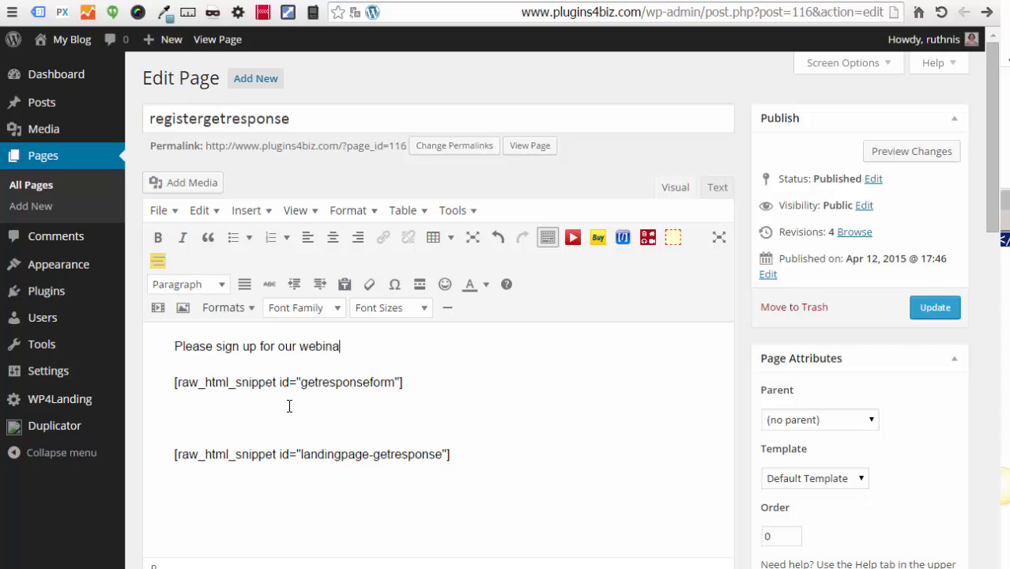
click(936, 307)
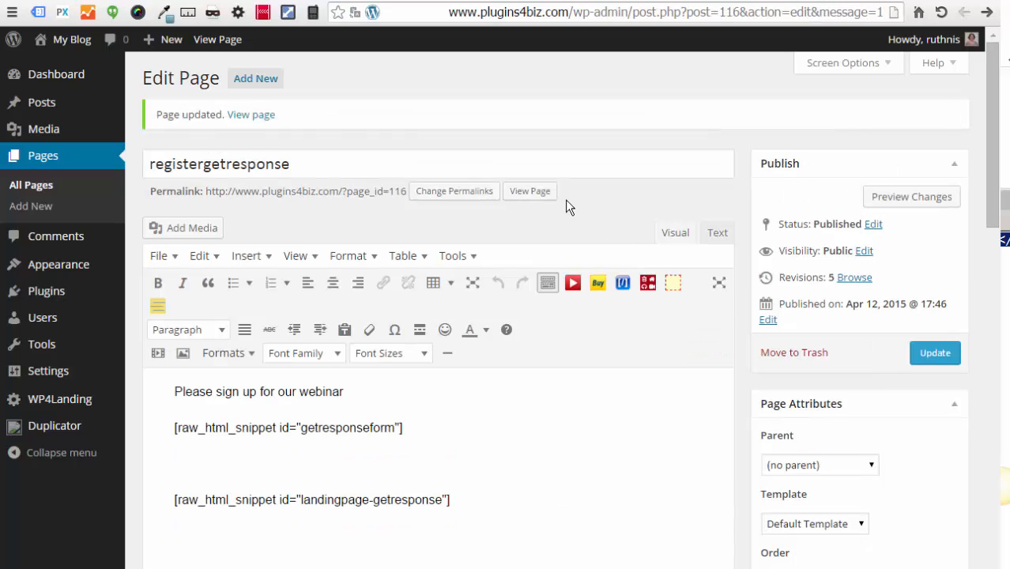
Step: View the live registergetresponse page and try its Email and Name signup fields
mouse_move(85, 103)
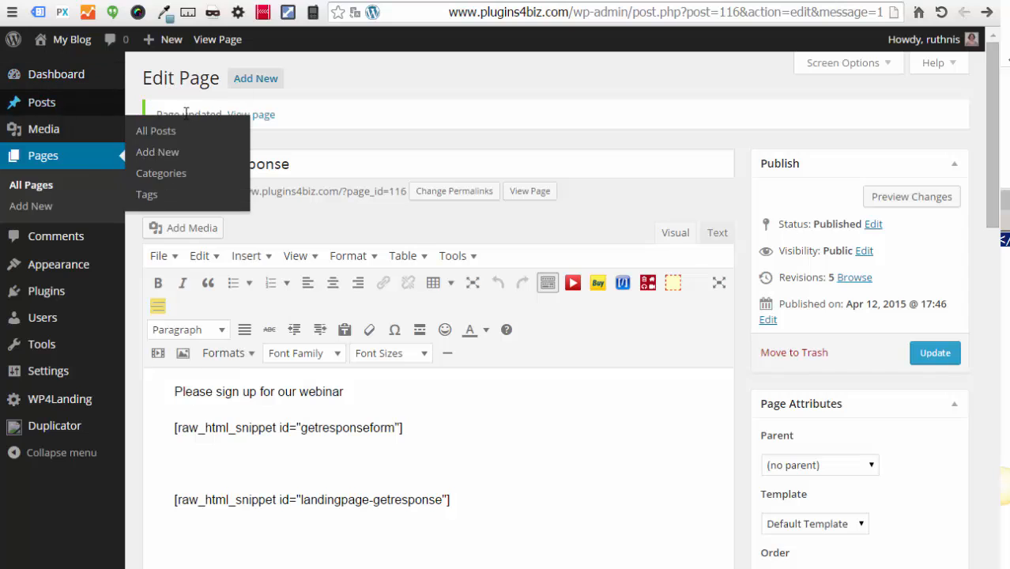
click(245, 115)
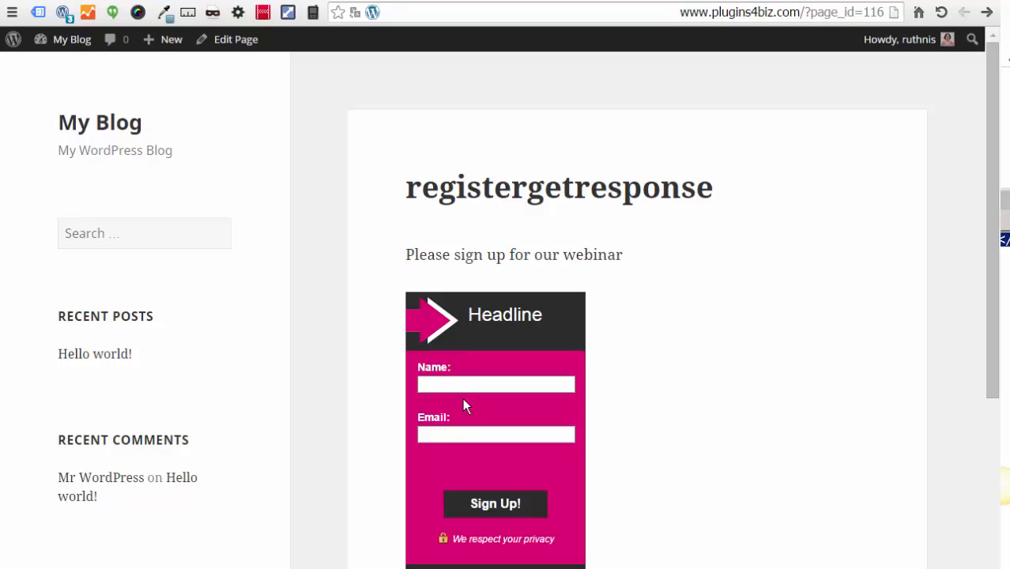
click(452, 437)
click(474, 385)
Step: Review the thankyoupage-wjs snippet's webinar, webicode, schedule and custom email/name field lines
click(784, 0)
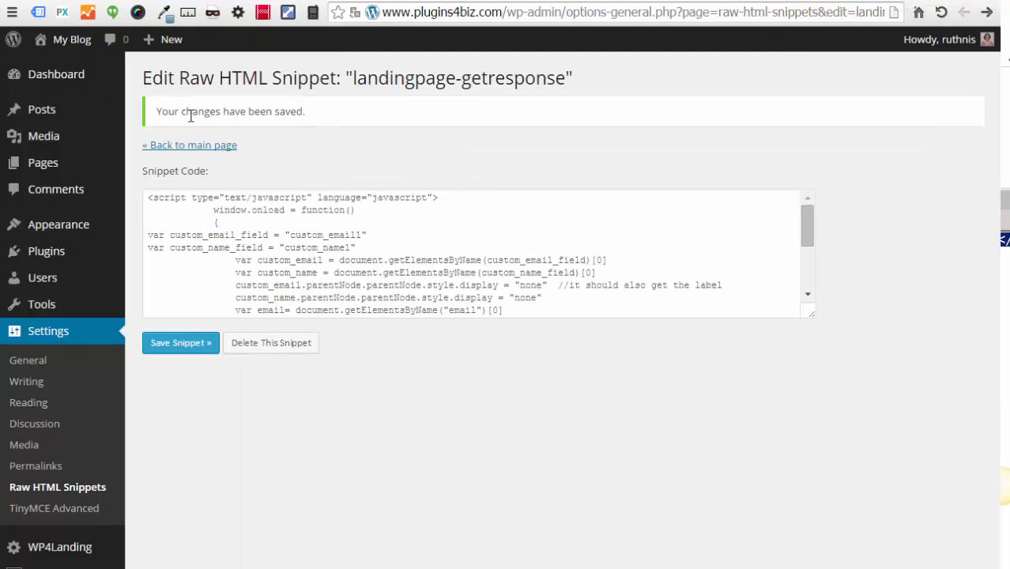
click(198, 152)
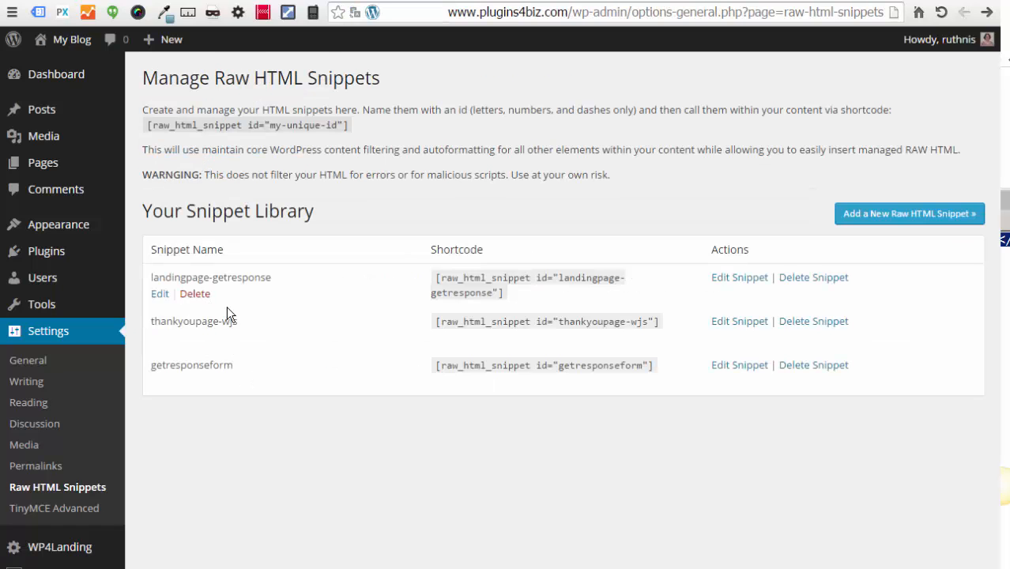
drag(433, 322, 661, 327)
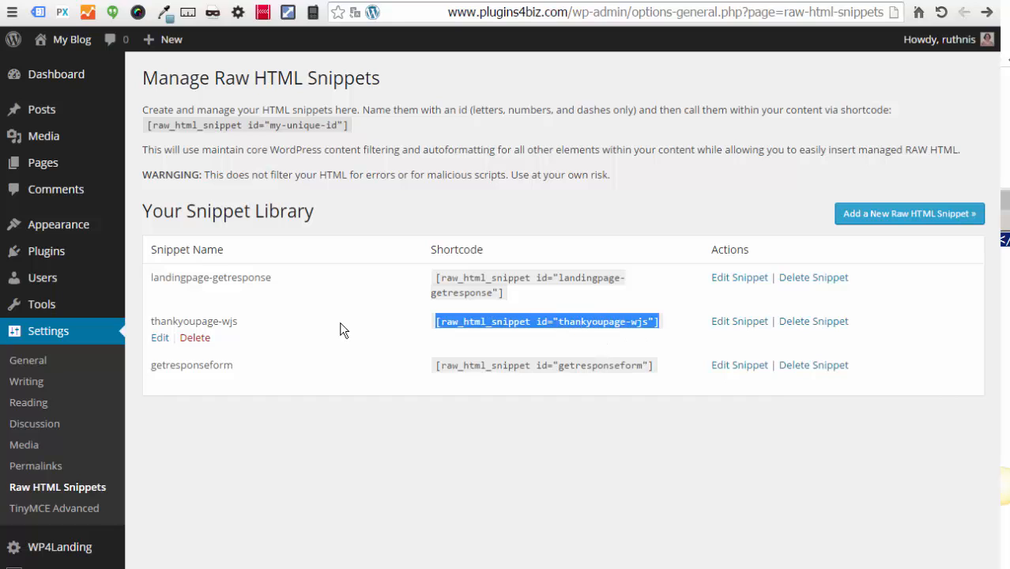
click(159, 337)
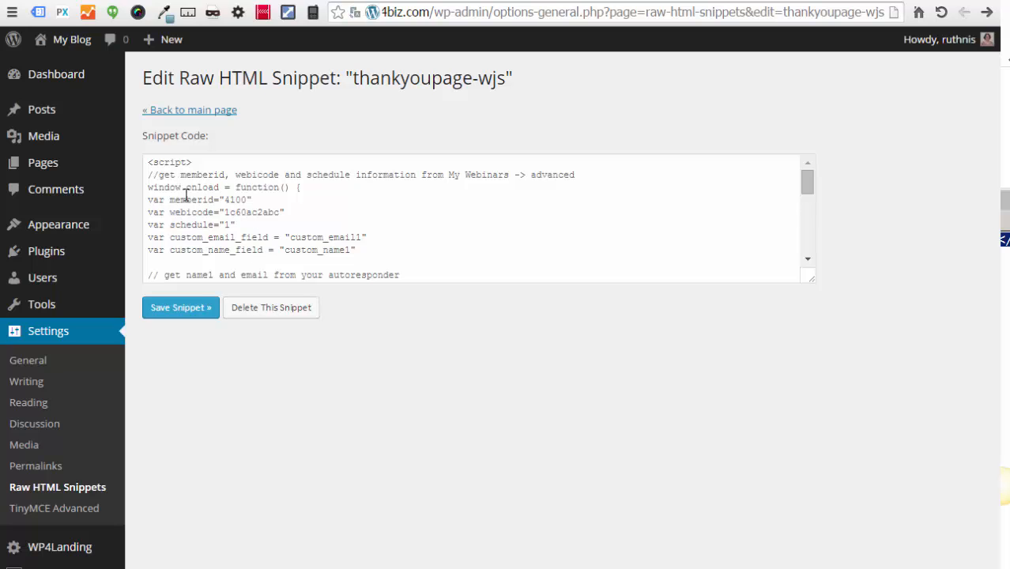
click(193, 200)
drag(193, 200, 128, 188)
drag(364, 252, 124, 239)
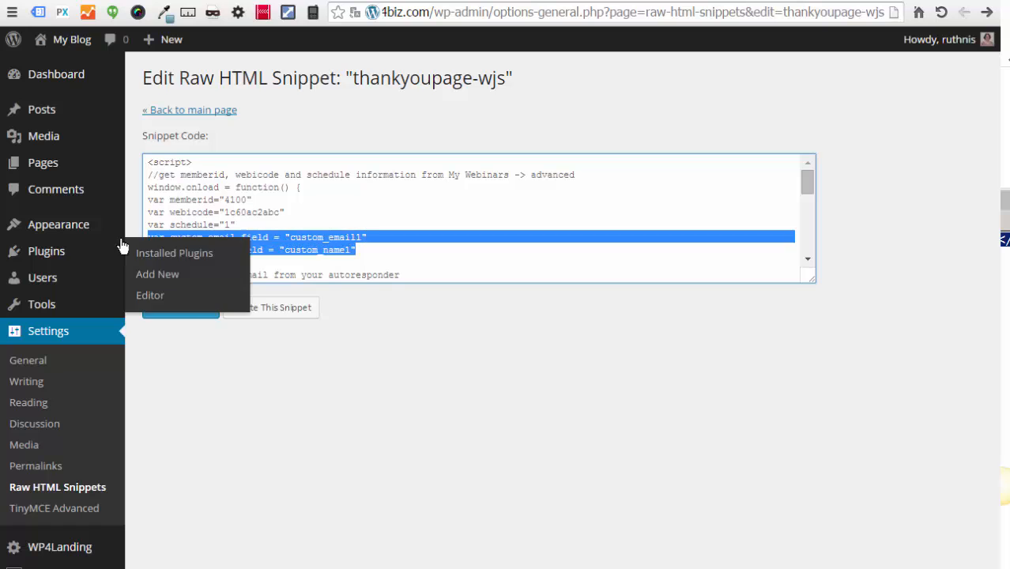
Step: Copy the thankyoupage-wjs shortcode from the snippet library and go to the registergetresponse page
click(392, 360)
click(201, 111)
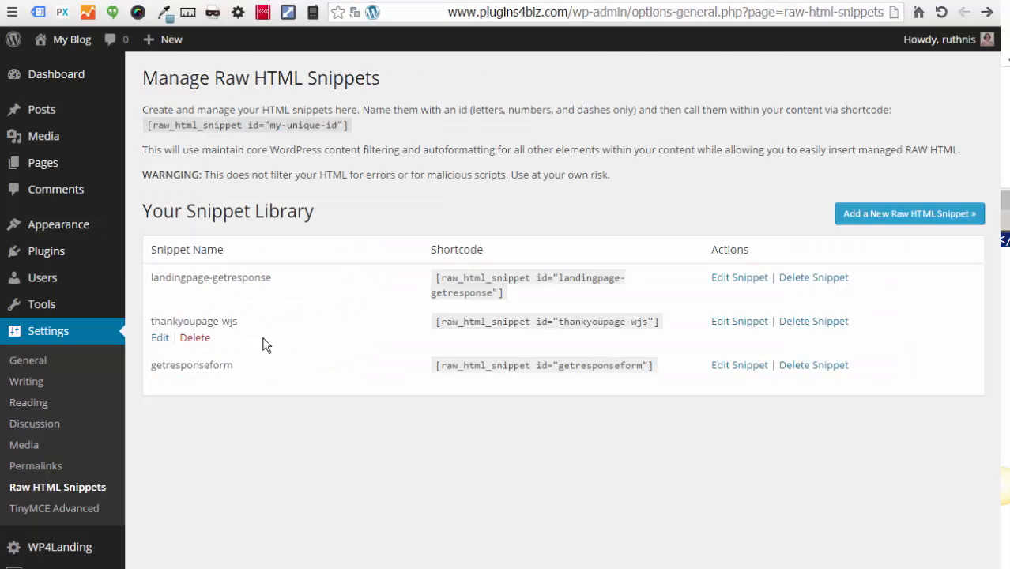
drag(424, 322, 665, 318)
click(433, 338)
right_click(574, 322)
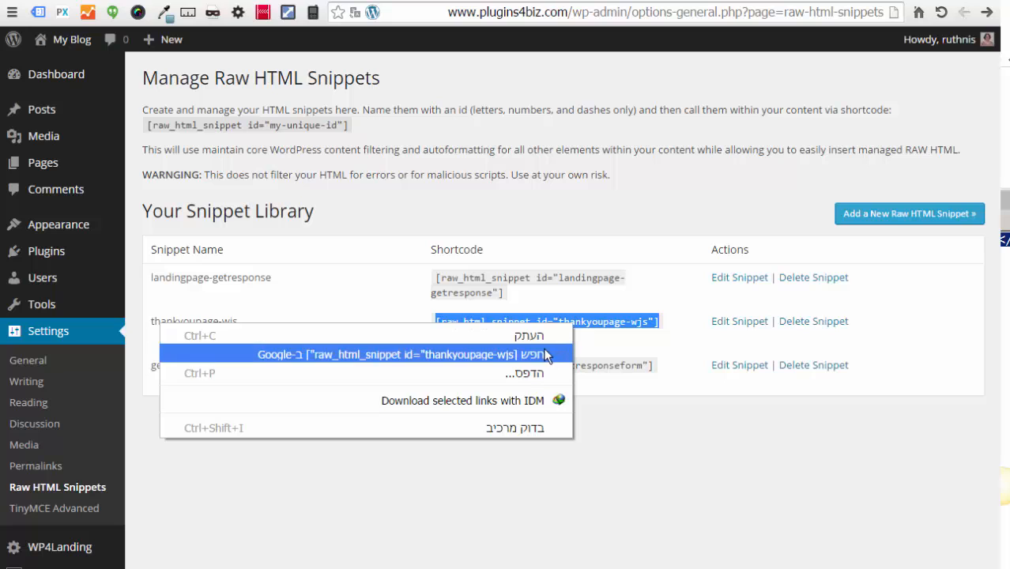
click(457, 335)
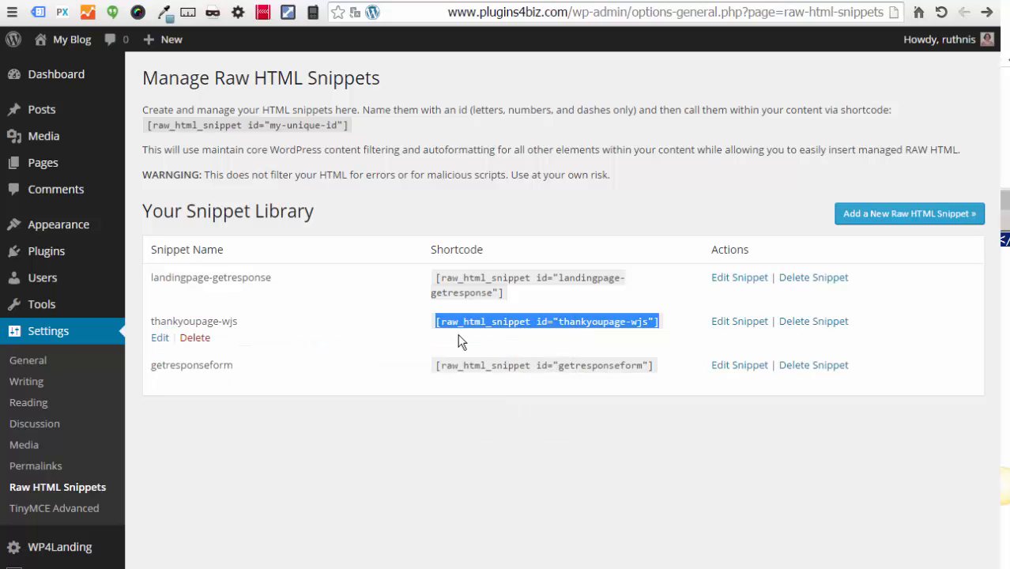
click(704, 1)
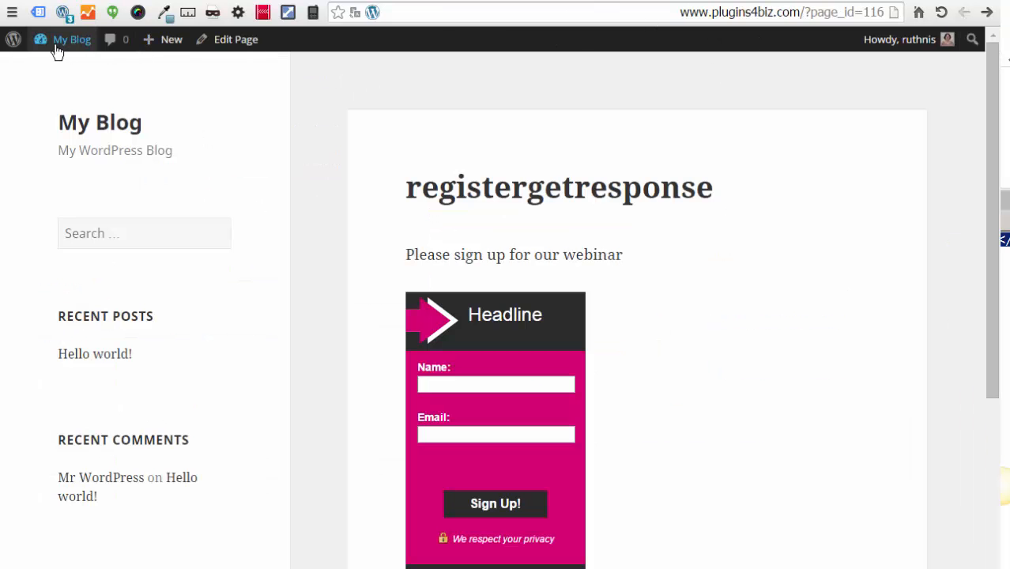
Step: Paste the thankyoupage-wjs shortcode into the empty registerwebinarjam page body and update the page
mouse_move(59, 41)
click(69, 69)
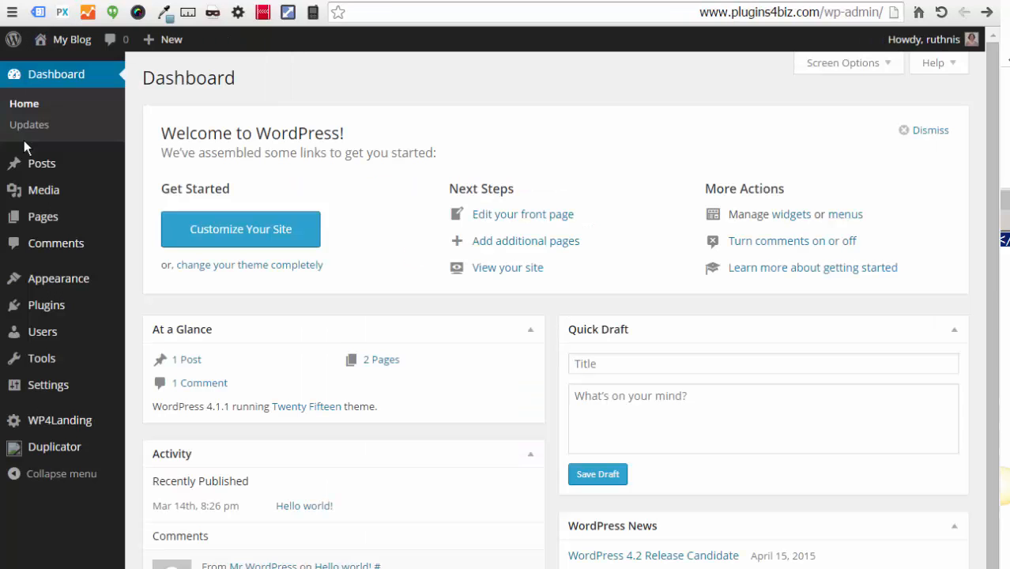
mouse_move(20, 215)
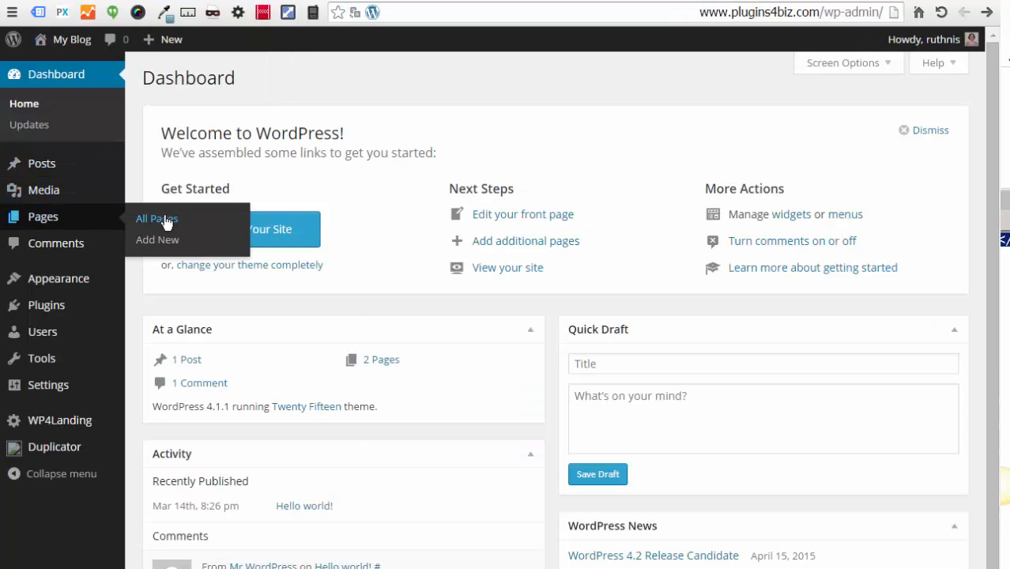
click(173, 222)
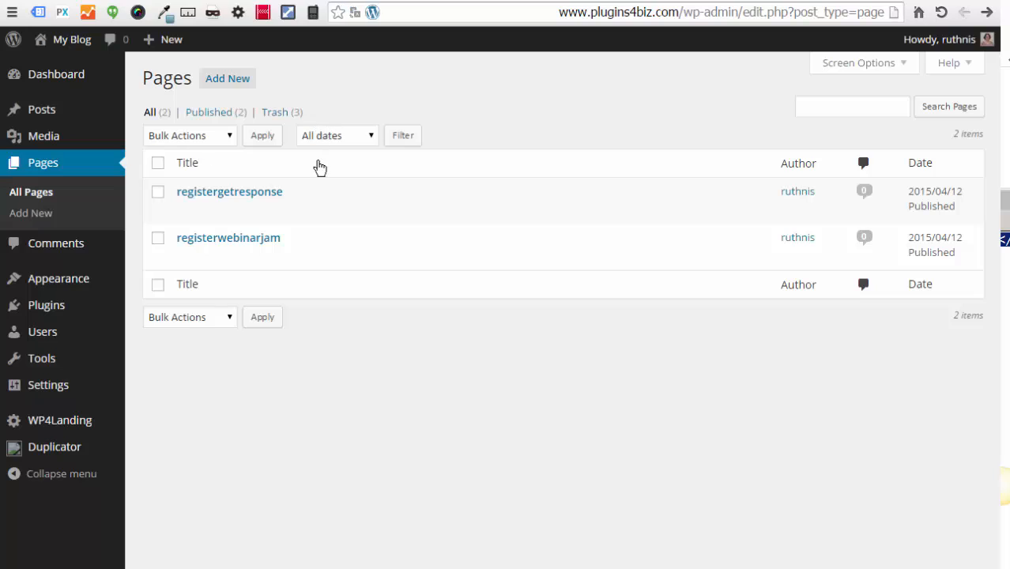
mouse_move(293, 212)
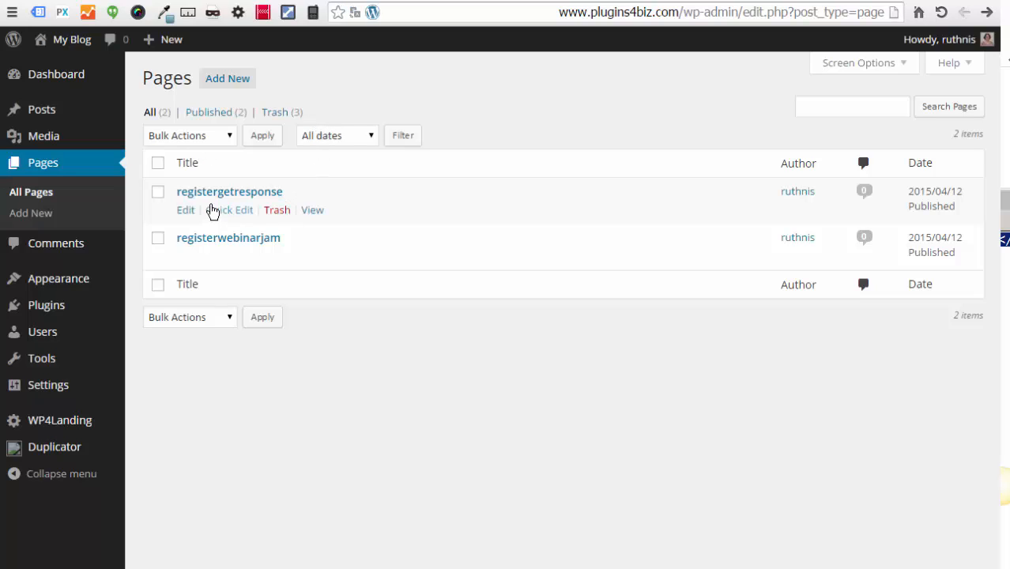
mouse_move(254, 242)
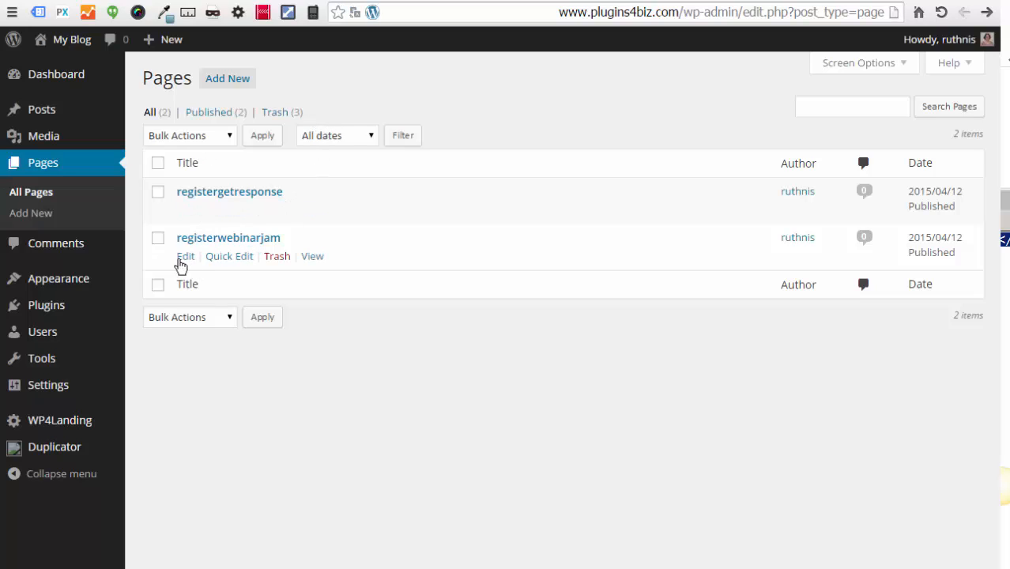
click(184, 257)
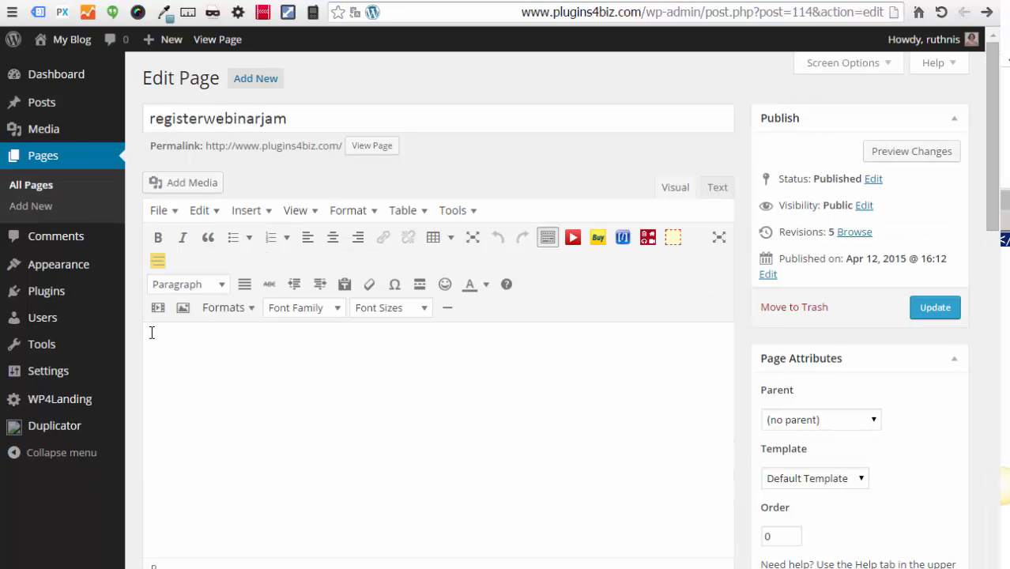
click(161, 338)
key(ctrl+v)
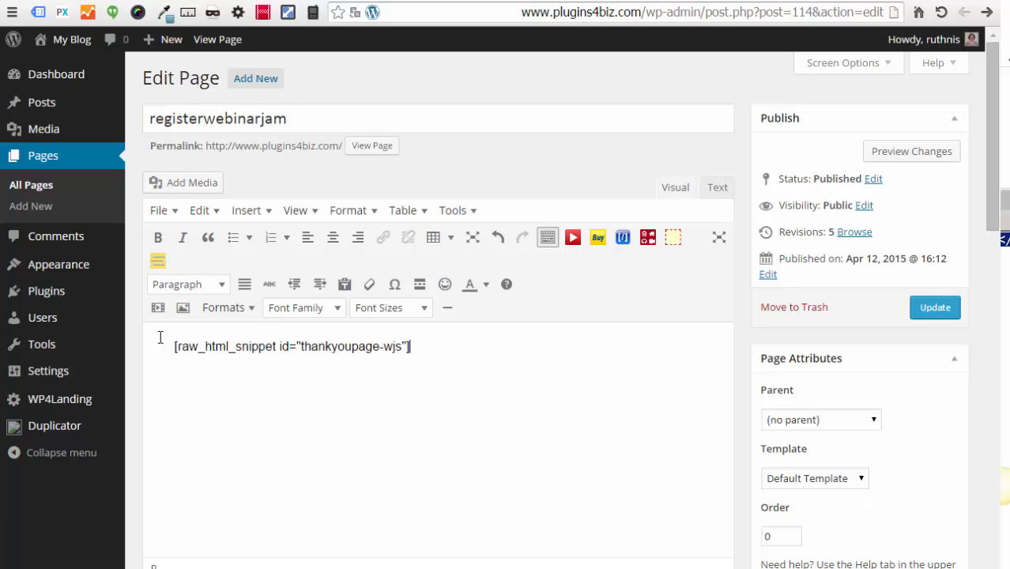
click(938, 310)
Step: Copy the redirect heading and Name/Email HTML from thanyoupage.txt in Notepad
key(alt+Tab)
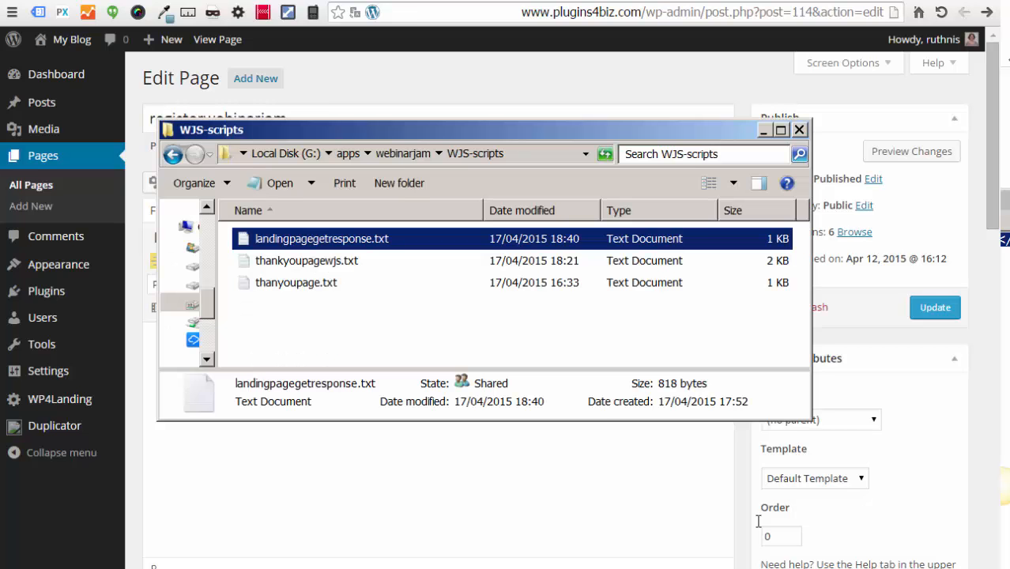
click(287, 284)
right_click(287, 284)
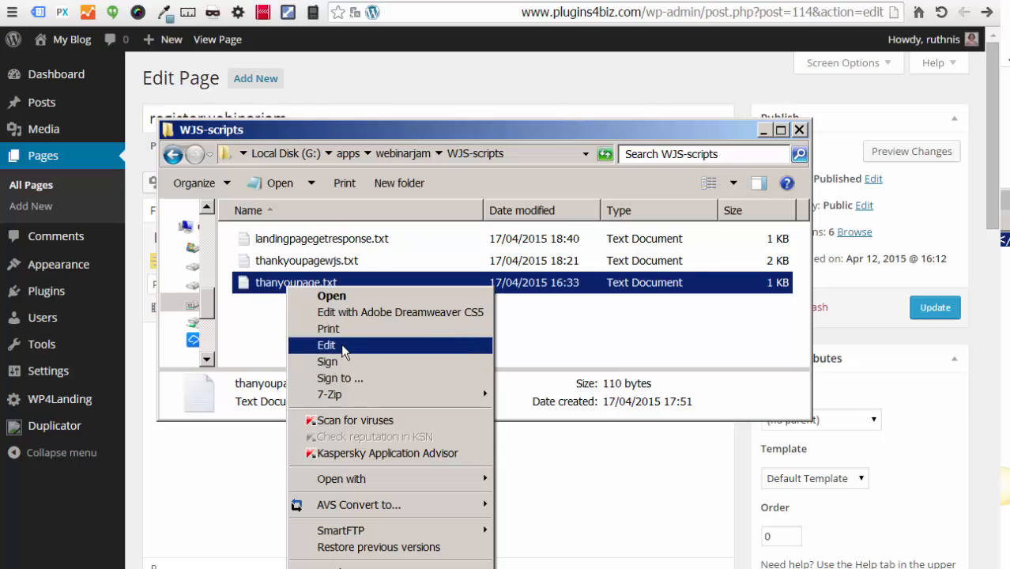
click(337, 345)
drag(361, 129, 131, 46)
right_click(196, 66)
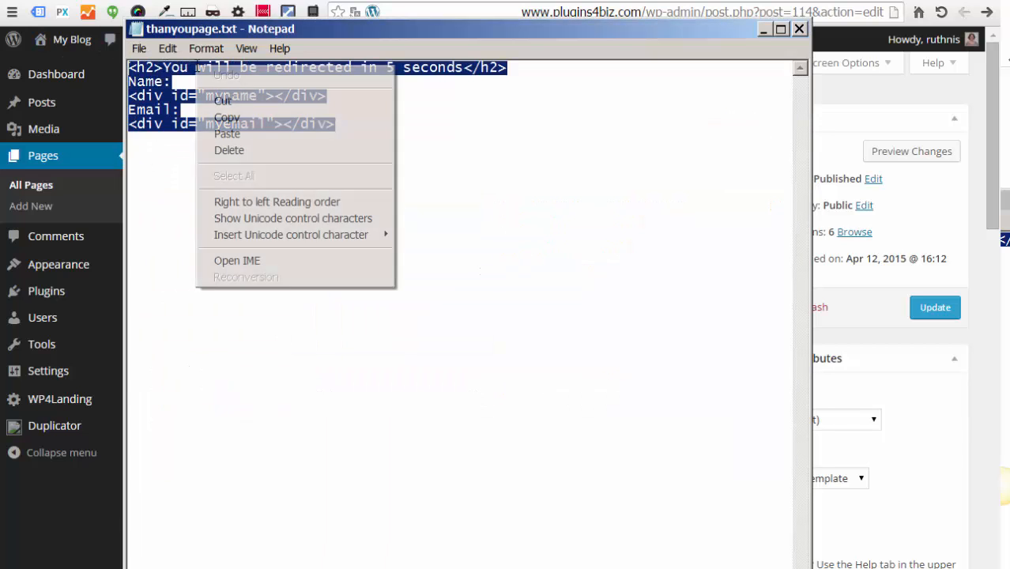
click(226, 117)
Step: Paste the HTML below the shortcode in the Text view of registerwebinarjam and update it
click(926, 364)
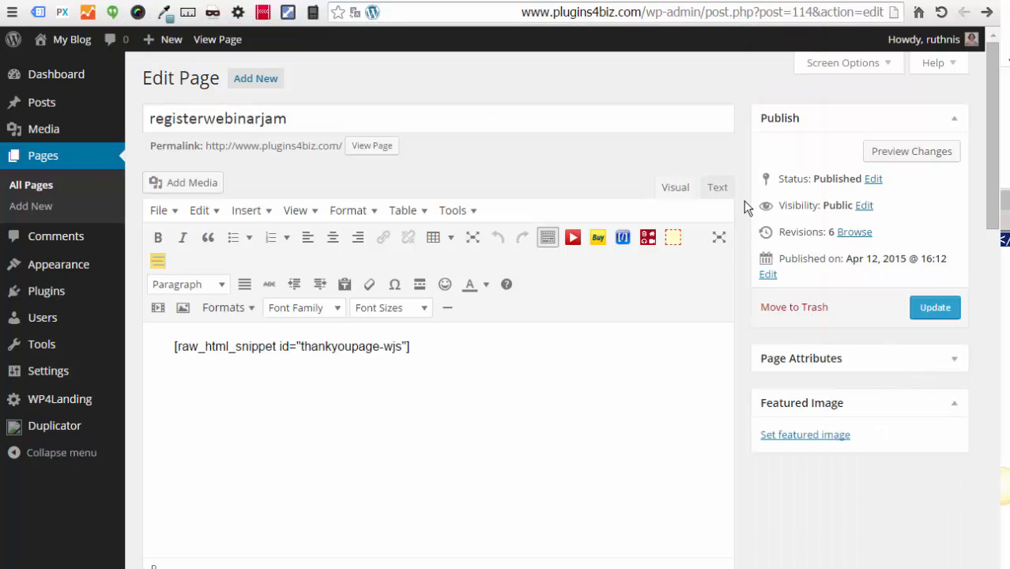
click(717, 187)
click(392, 242)
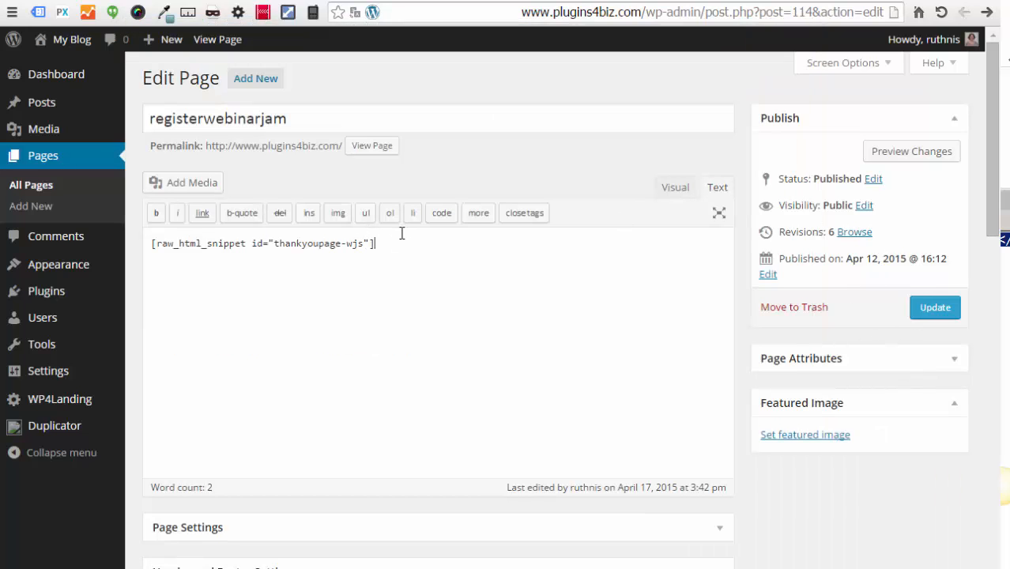
key(Return)
key(ctrl+v)
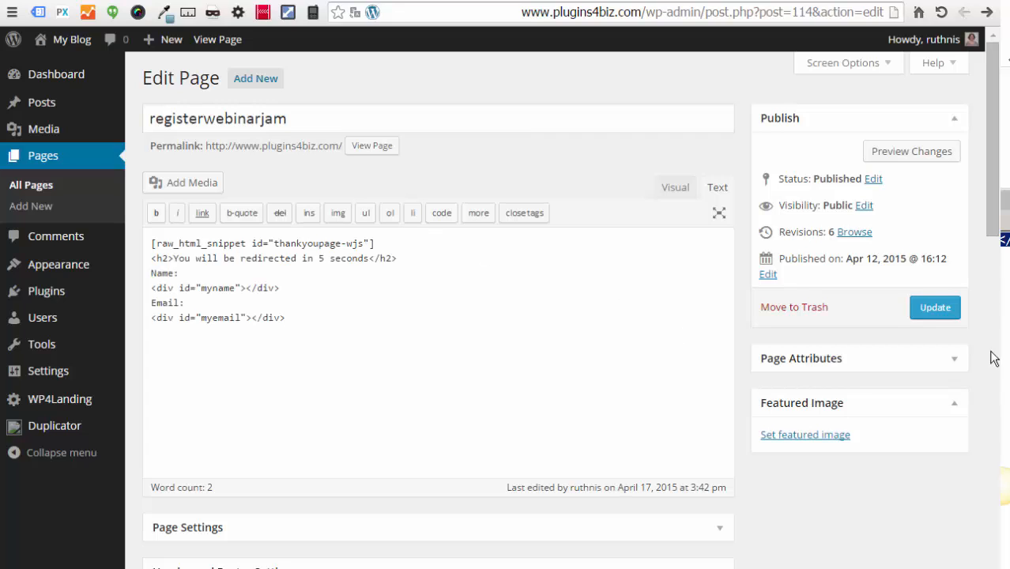
click(934, 310)
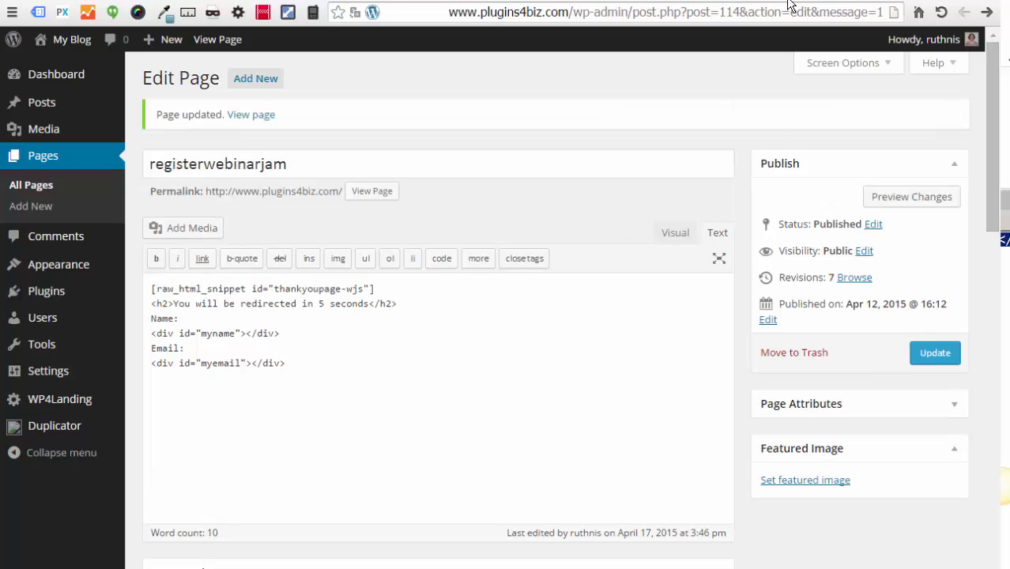
Step: View the live registergetresponse page from the All Pages list
click(35, 188)
click(937, 310)
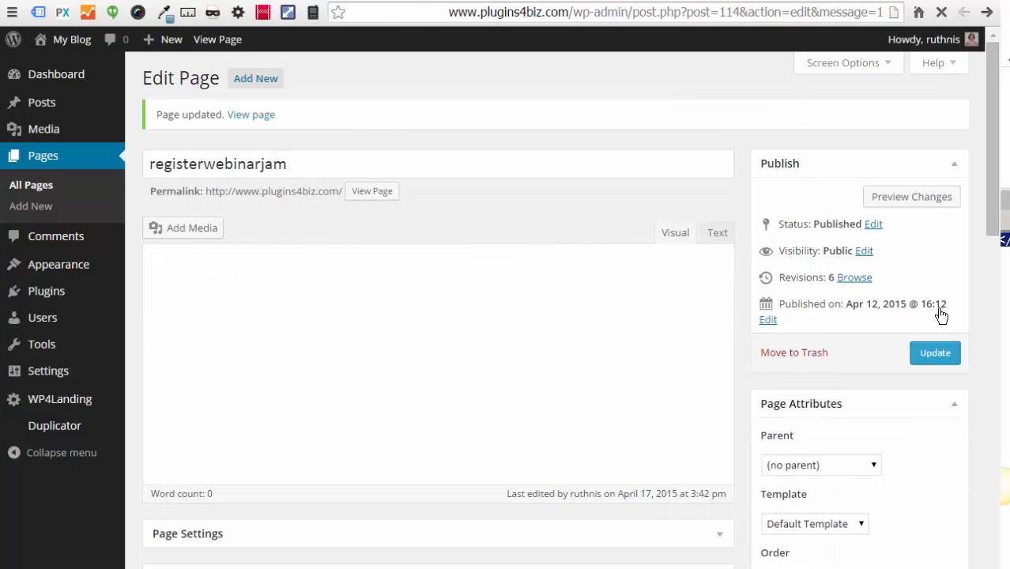
click(36, 189)
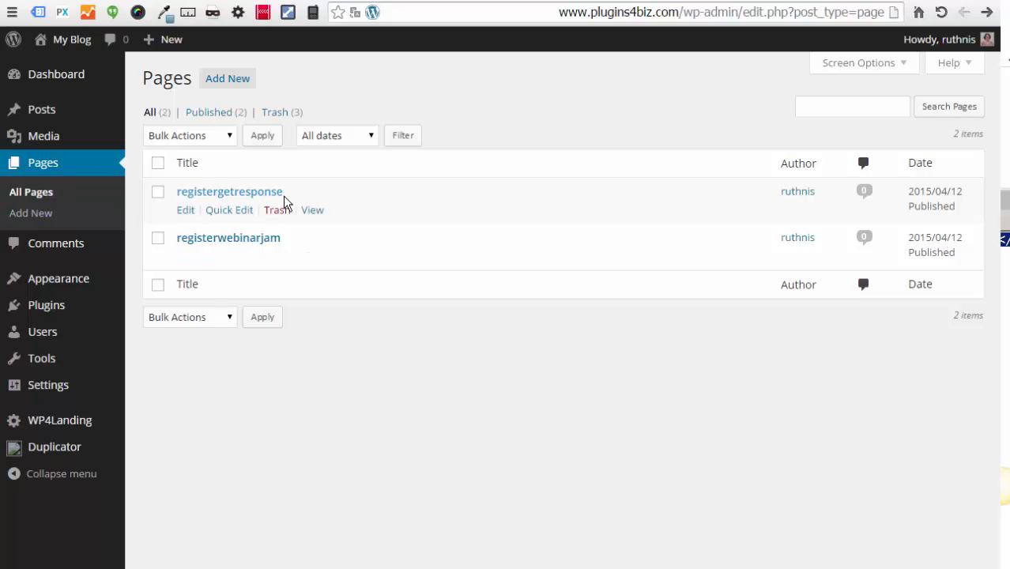
click(310, 212)
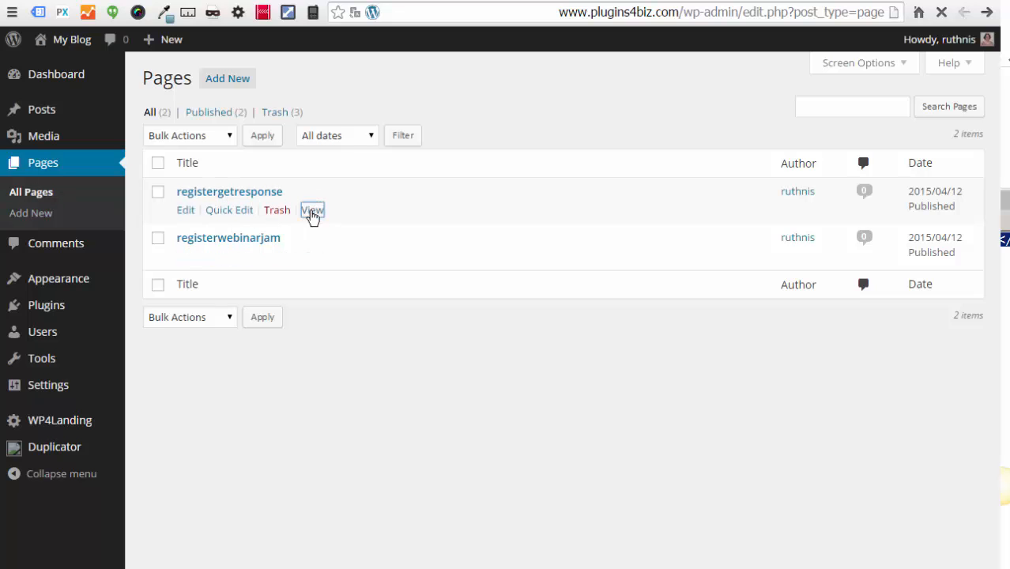
Step: Fill the signup form's Name and Email fields with a test name and email address
click(449, 384)
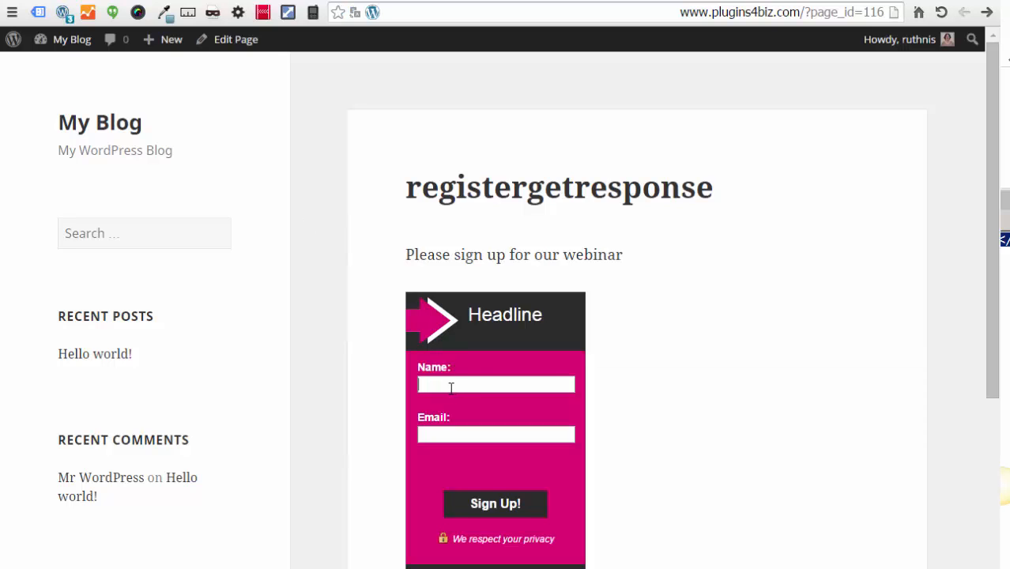
text(Ruth)
key(Tab)
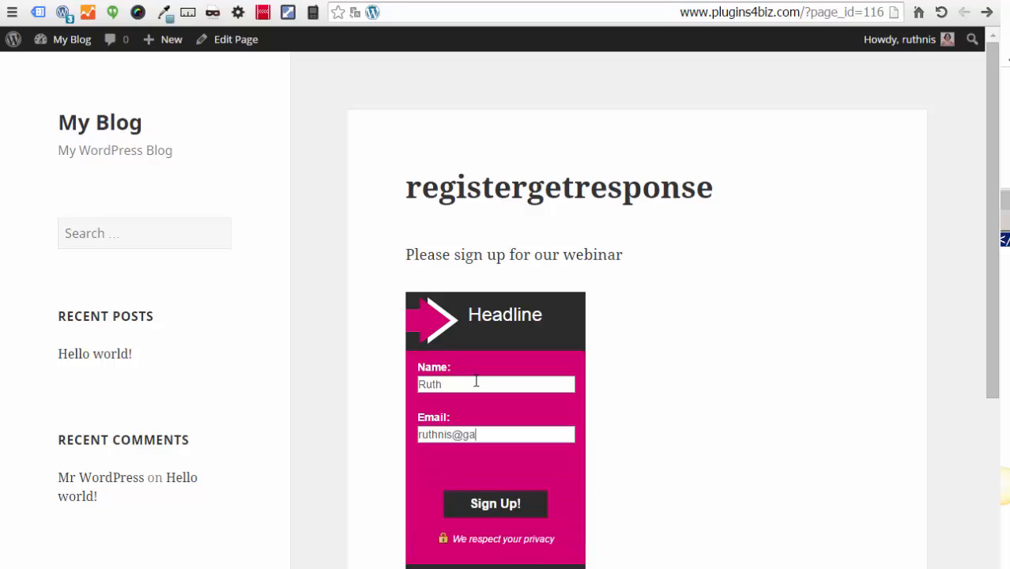
Step: Submit the Sign Up! form and reach the WebinarJam confirmation for the mynewtest webinar
click(495, 506)
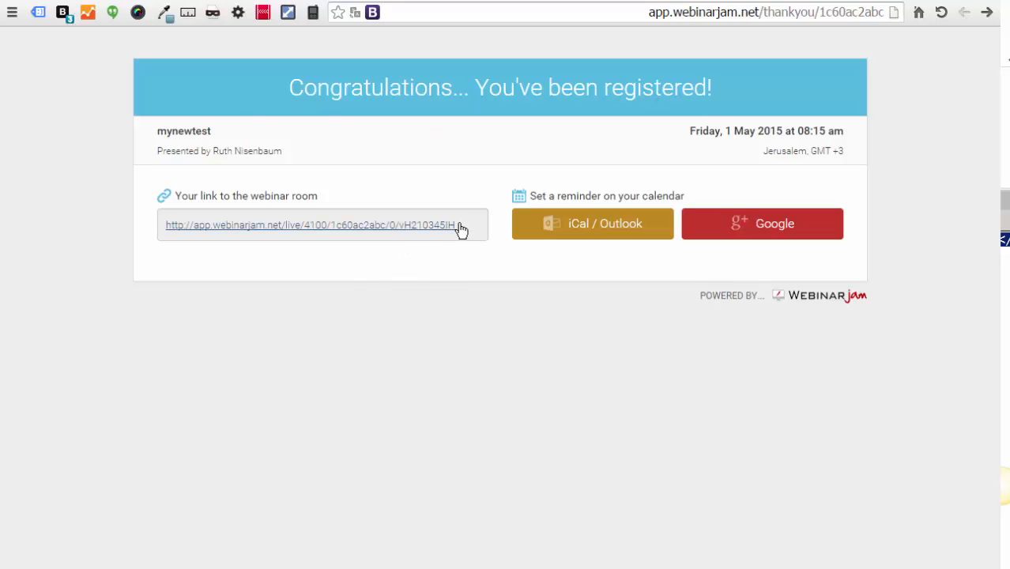
drag(462, 230, 839, 343)
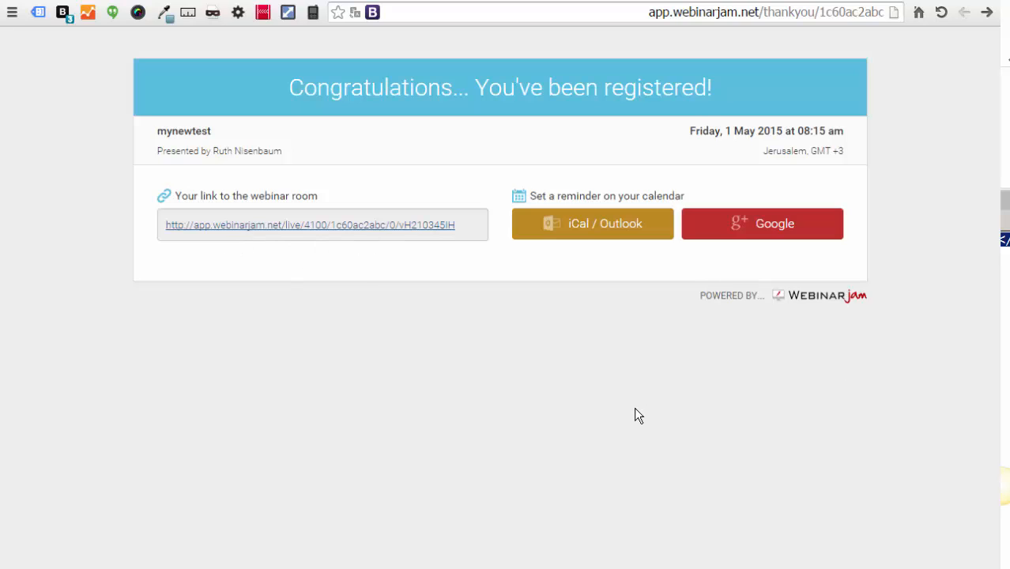